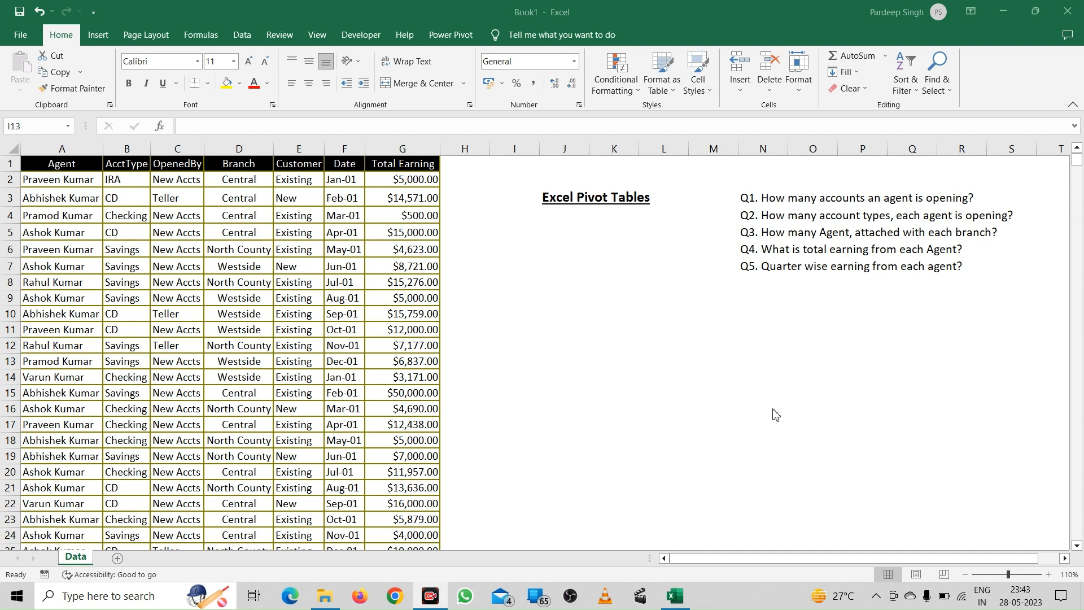
- Enter note 1 in cells I13 and J13, reading "there should not be any blank row or blank column in dataset"
{"action": "left_click", "coordinate": [475, 311]}
{"action": "type", "text": "1"}
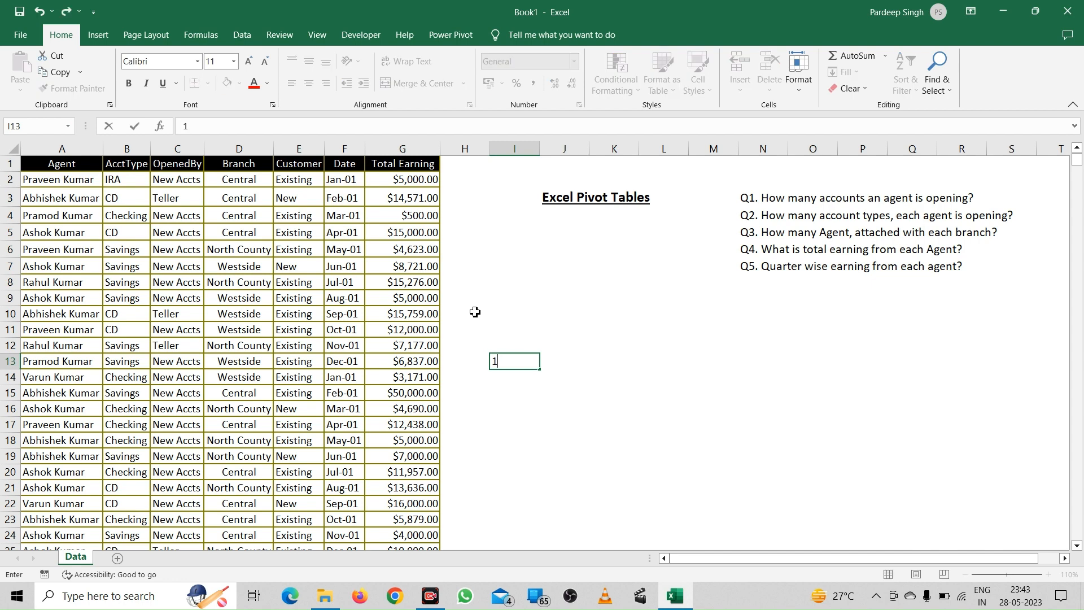
{"action": "key", "text": "Tab"}
{"action": "type", "text": "thre"}
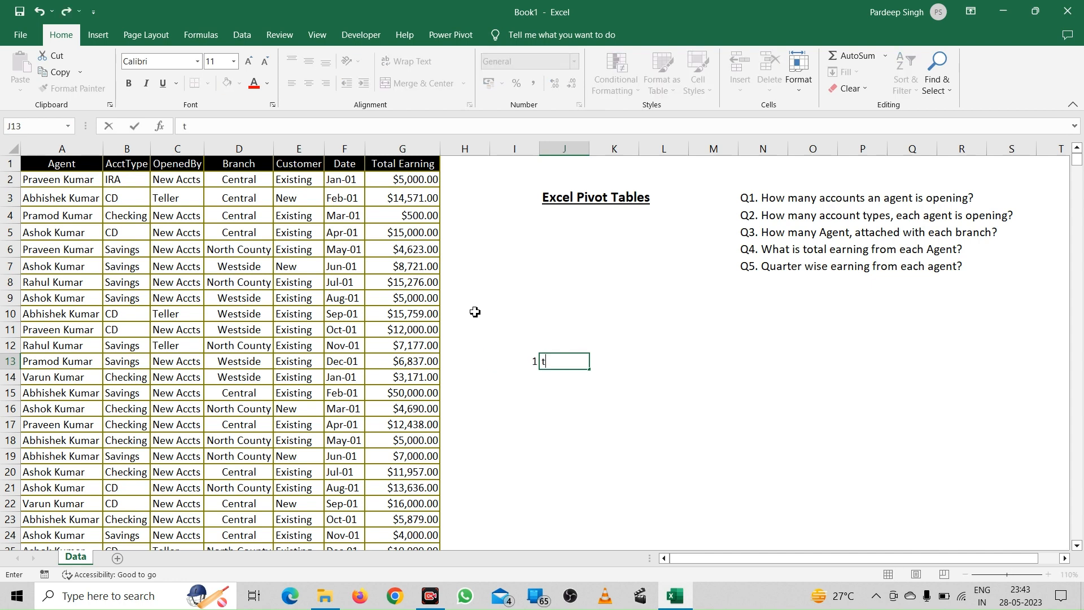
{"action": "key", "text": "BackSpace"}
{"action": "key", "text": "BackSpace"}
{"action": "type", "text": "ere shoiiul"}
{"action": "key", "text": "BackSpace"}
{"action": "key", "text": "BackSpace"}
{"action": "key", "text": "BackSpace"}
{"action": "key", "text": "BackSpace"}
{"action": "type", "text": "uld"}
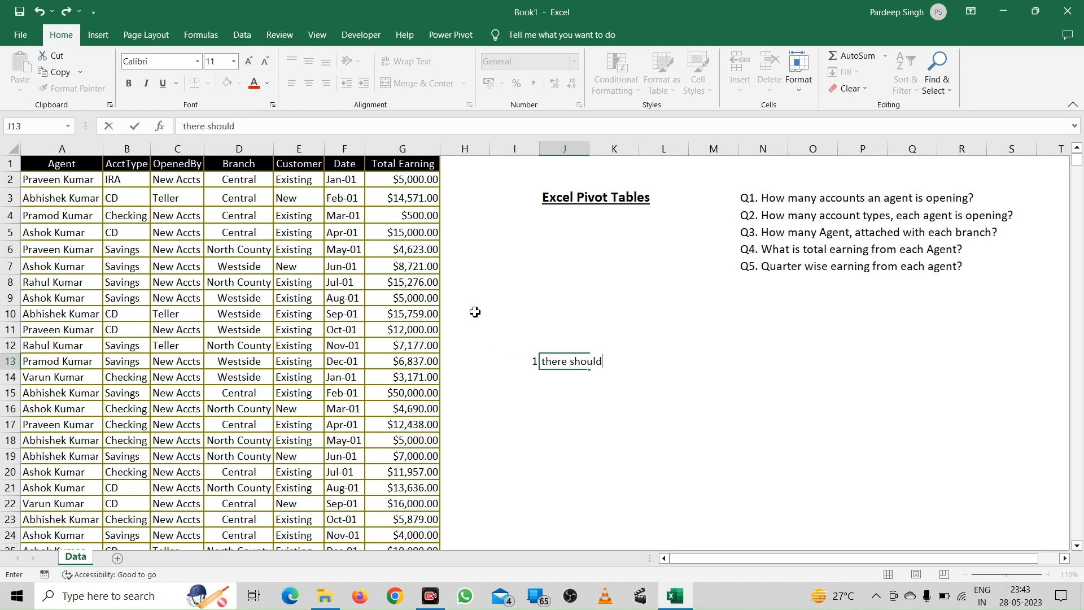
{"action": "type", "text": " not be any bla"}
{"action": "key", "text": "BackSpace"}
{"action": "key", "text": "BackSpace"}
{"action": "type", "text": "lank row or"}
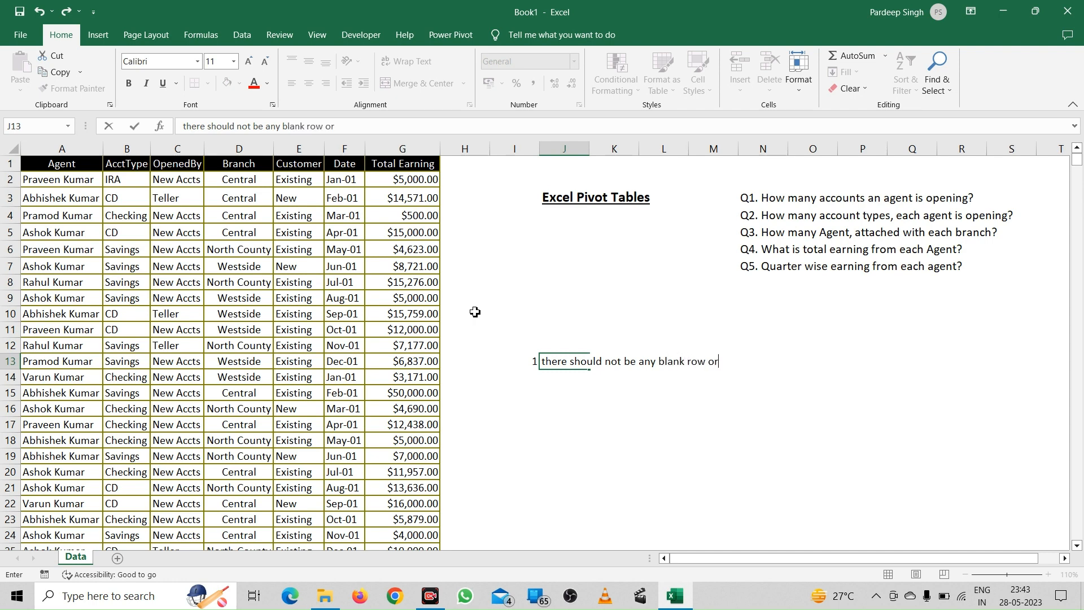
{"action": "type", "text": " blan"}
{"action": "type", "text": "k comlumn in "}
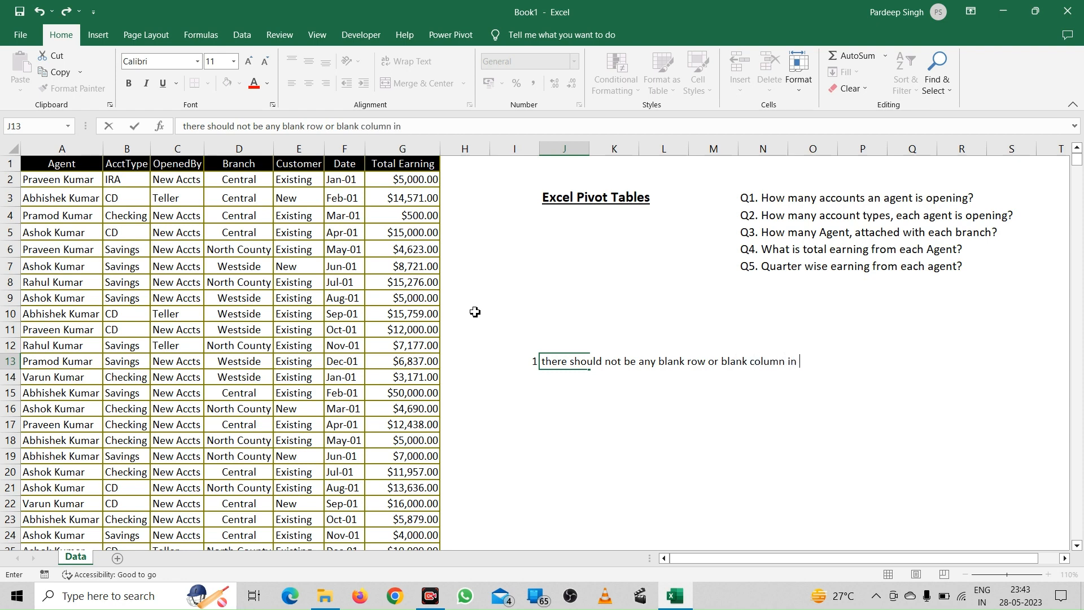
{"action": "type", "text": "dataset"}
{"action": "key", "text": "Return"}
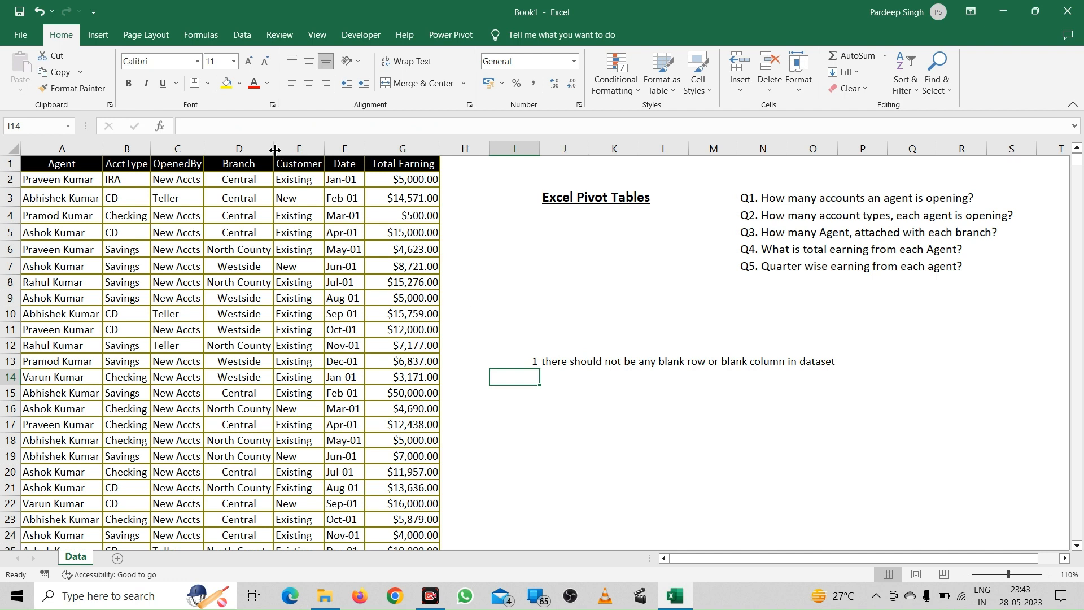
- Highlight all of row 6 together with the Branch column to illustrate a row and a column in the dataset
{"action": "left_click", "coordinate": [94, 255]}
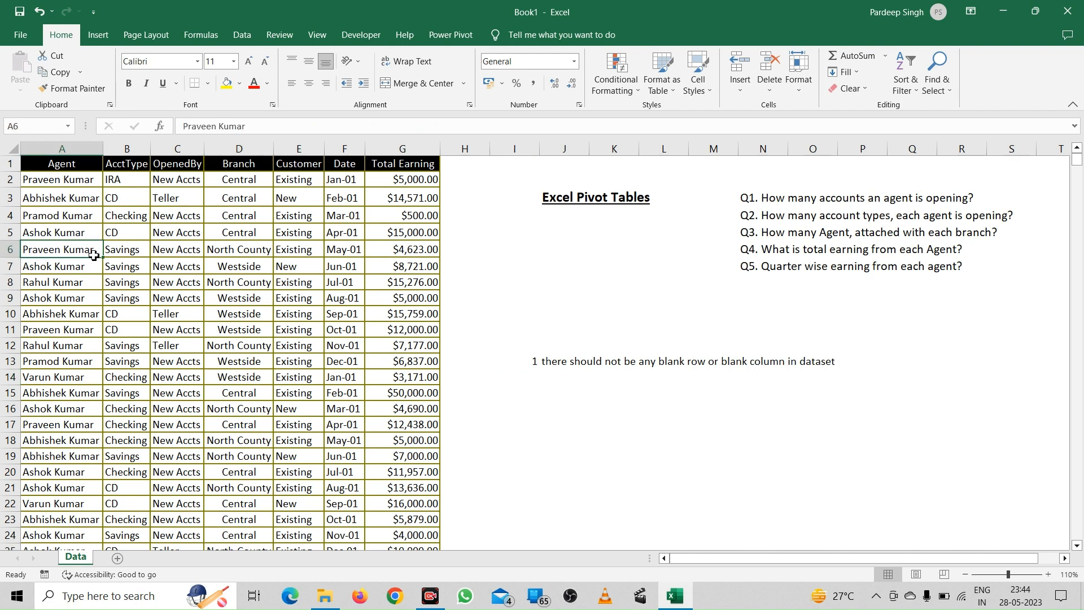
{"action": "key", "text": "shift+space"}
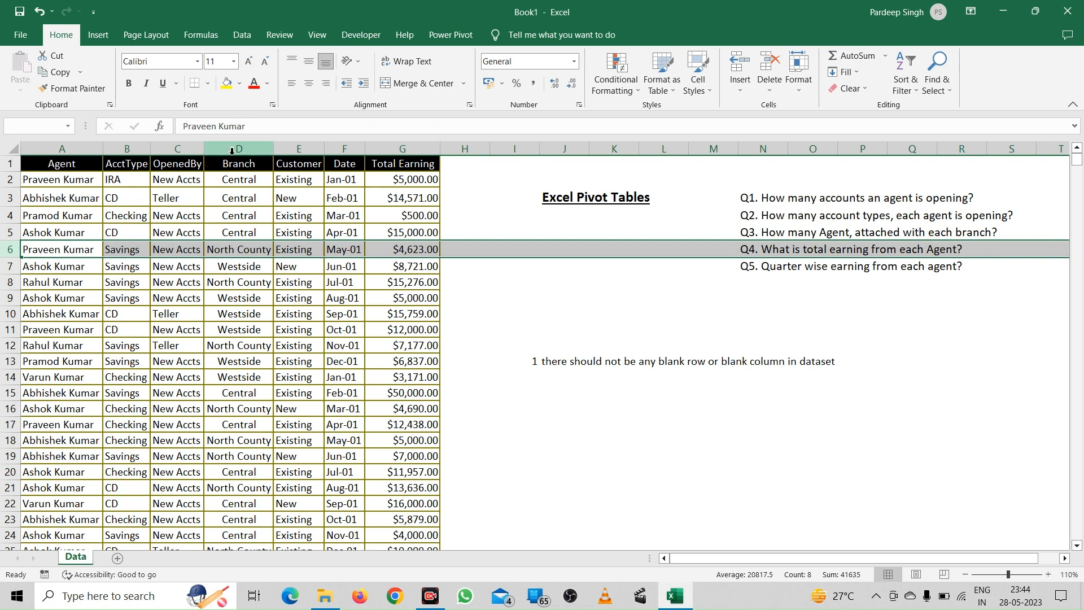
{"action": "left_click", "coordinate": [235, 148], "text": "ctrl"}
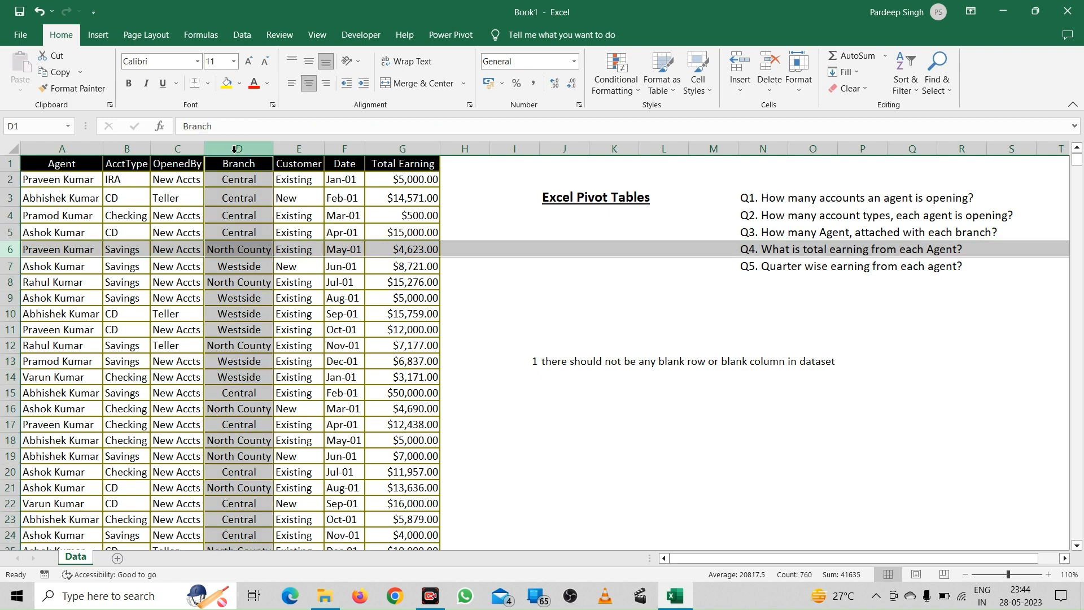
- Enter note 2 in cells I14 and J14, reading "first row should always consider as header"
{"action": "left_click", "coordinate": [541, 377]}
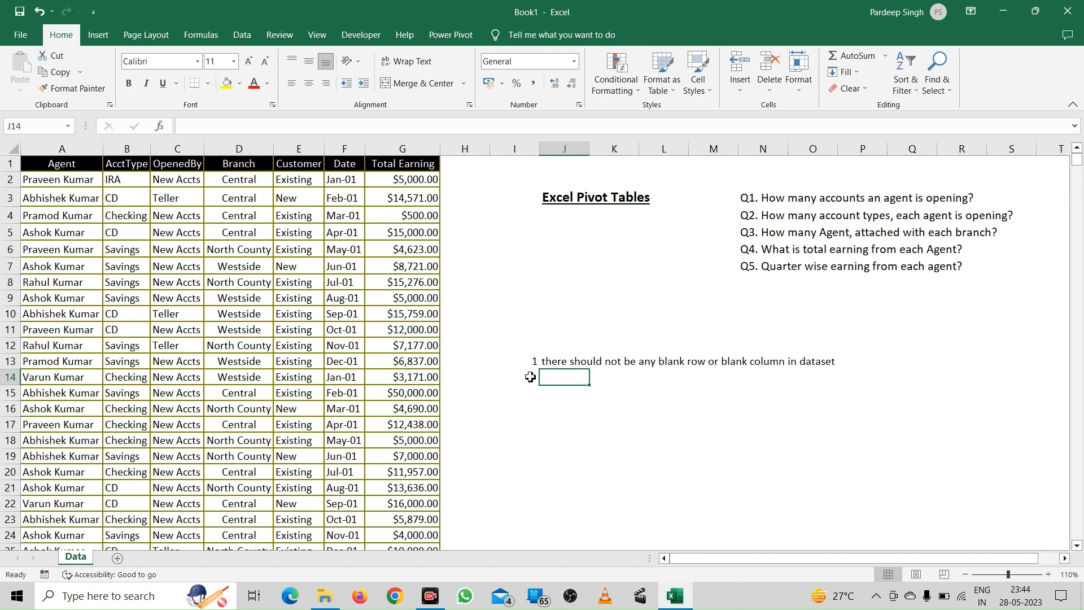
{"action": "left_click", "coordinate": [530, 377]}
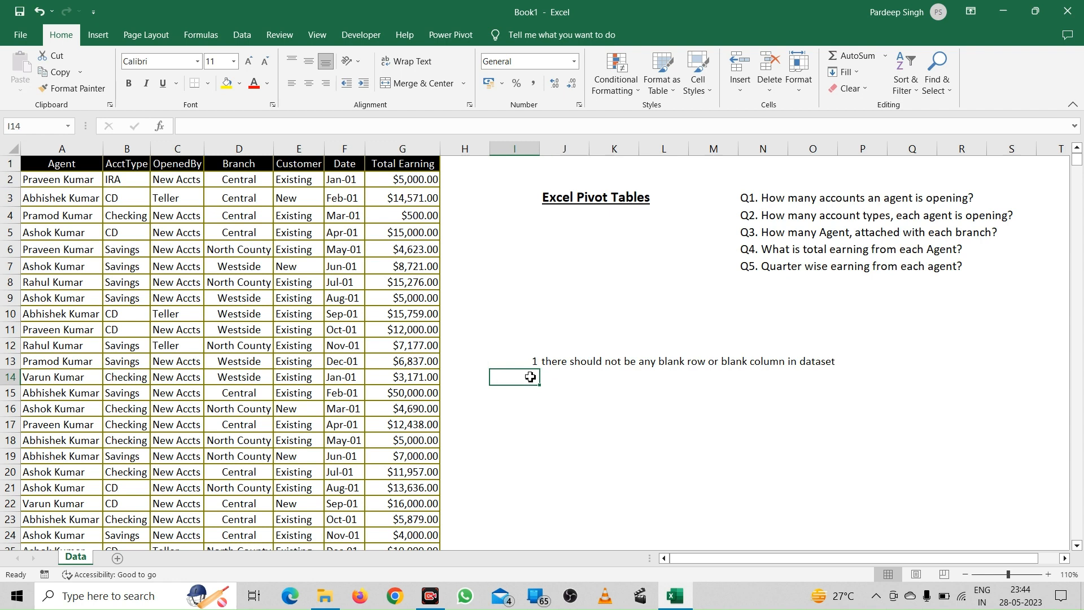
{"action": "type", "text": "2"}
{"action": "key", "text": "Tab"}
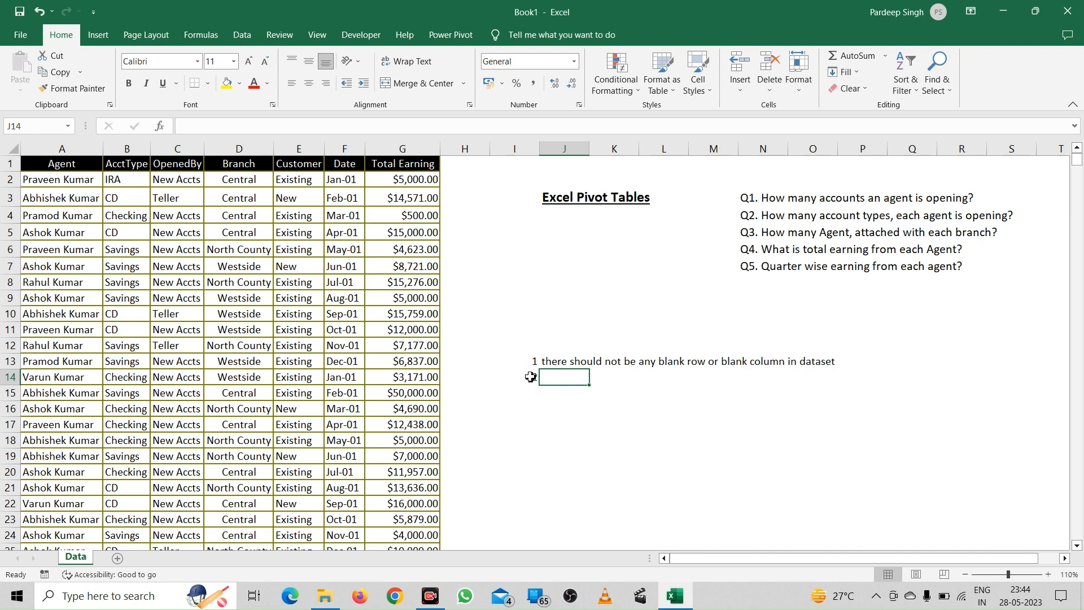
{"action": "type", "text": "first"}
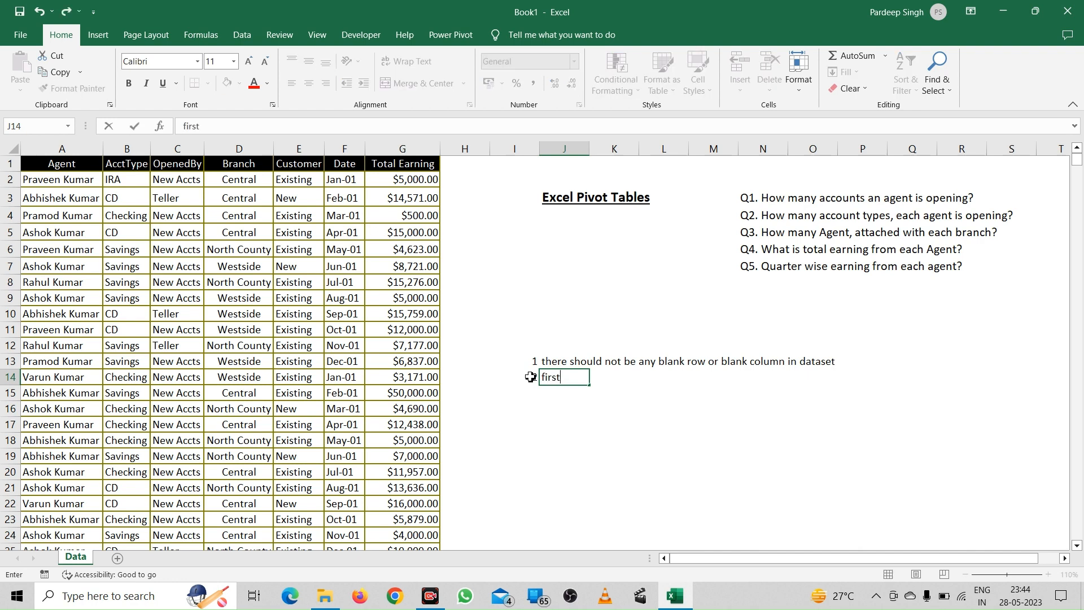
{"action": "type", "text": " row should always cond"}
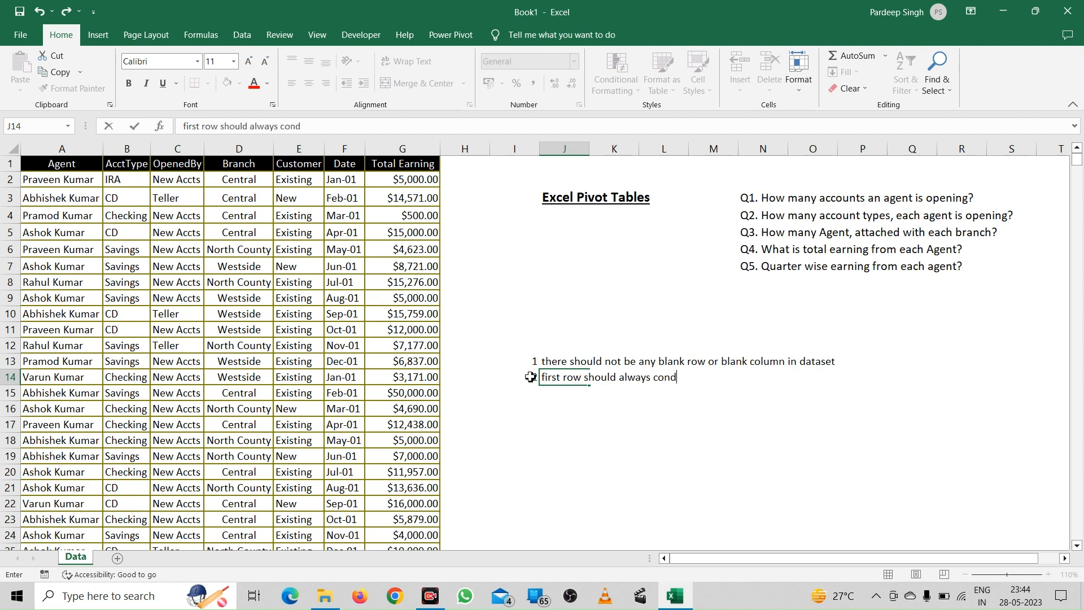
{"action": "key", "text": "BackSpace"}
{"action": "type", "text": "sider as header"}
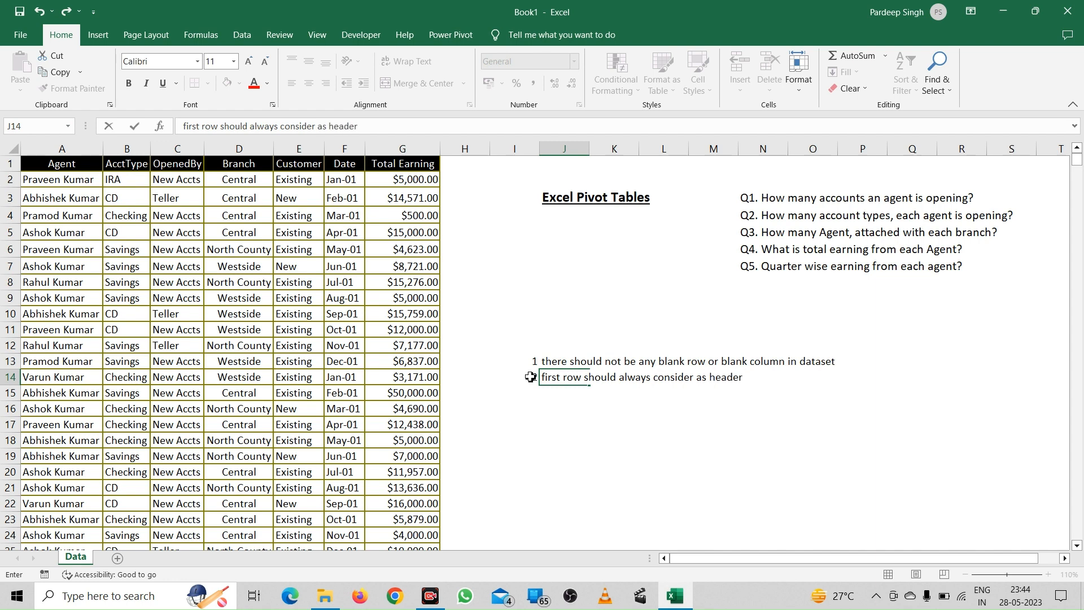
{"action": "key", "text": "Return"}
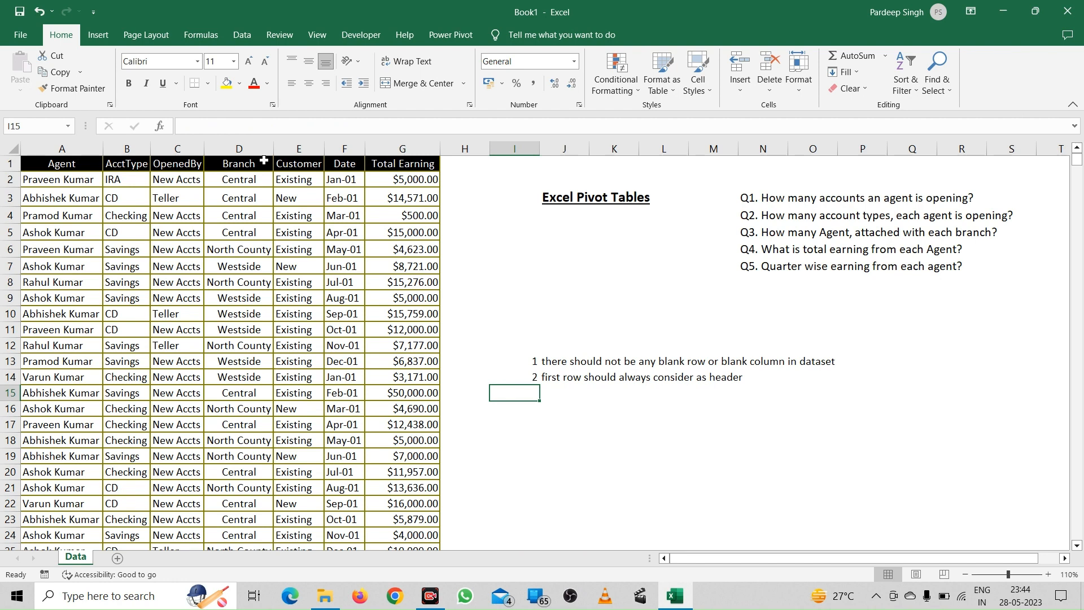
- Check the Agent column down to its last record and go across the header row cell by cell for blanks
{"action": "left_click", "coordinate": [52, 168]}
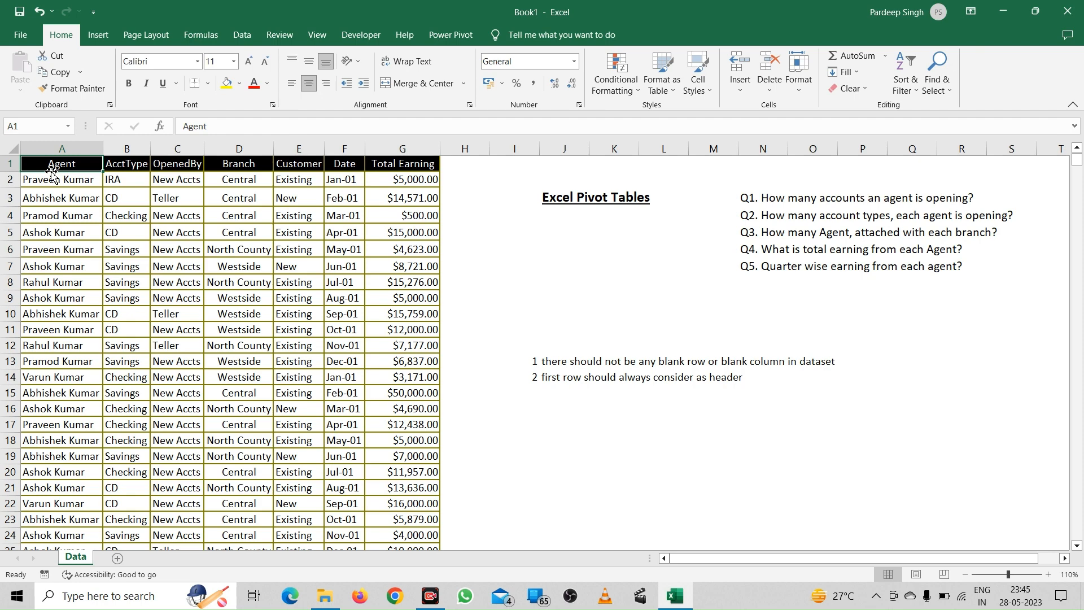
{"action": "left_click", "coordinate": [51, 174]}
{"action": "key", "text": "ctrl+Down"}
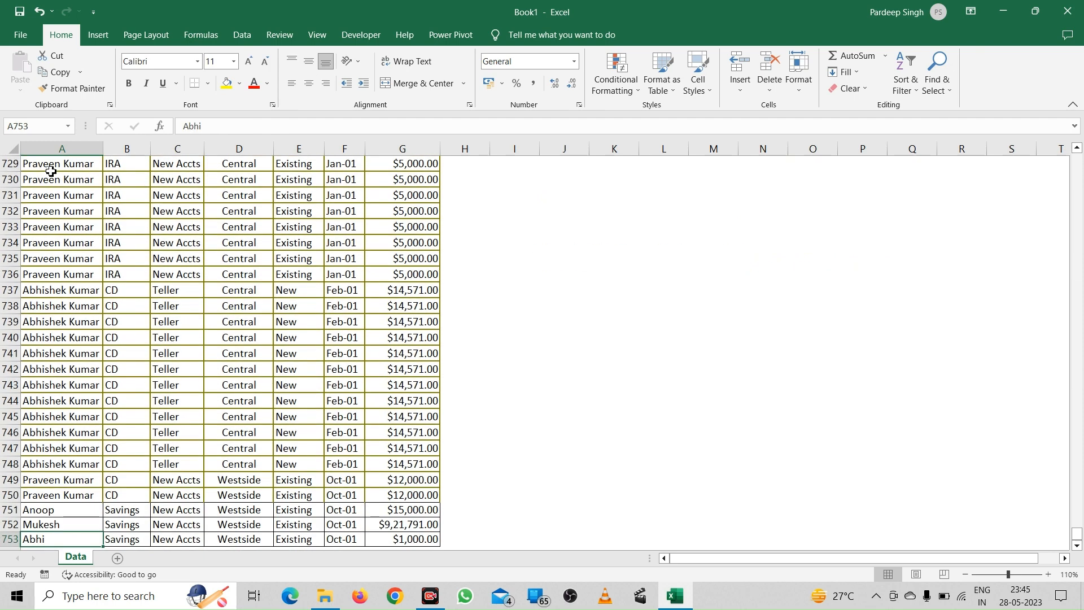
{"action": "key", "text": "ctrl+Up"}
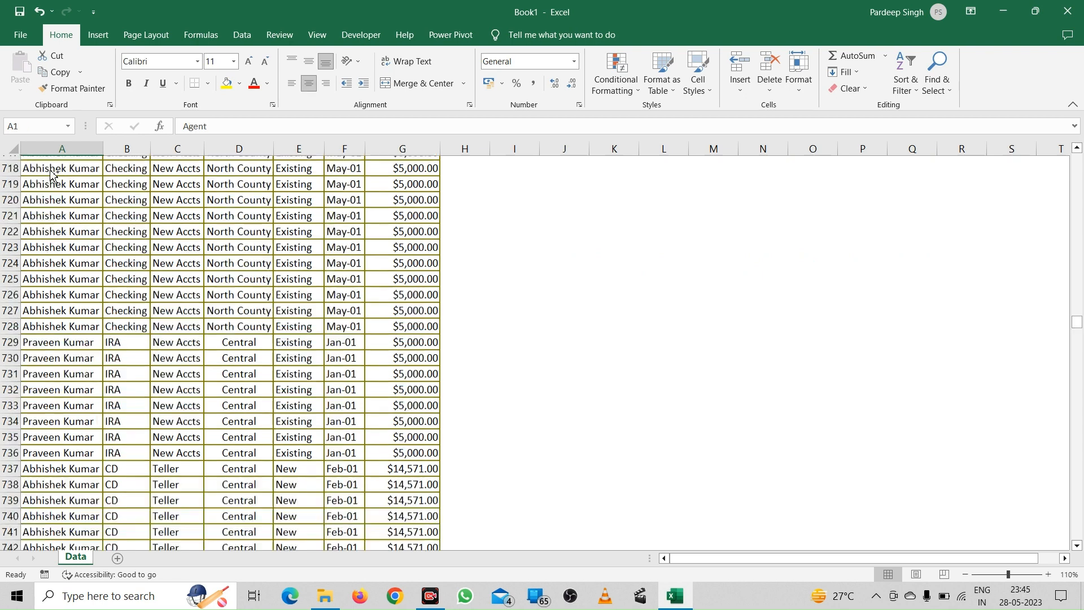
{"action": "key", "text": "Right"}
{"action": "key", "text": "Right"}
{"action": "key", "text": "Right"}
{"action": "key", "text": "Right"}
{"action": "key", "text": "Right"}
{"action": "key", "text": "Right"}
{"action": "key", "text": "Right"}
{"action": "key", "text": "Right"}
{"action": "key", "text": "Right"}
{"action": "key", "text": "Right"}
{"action": "key", "text": "Right"}
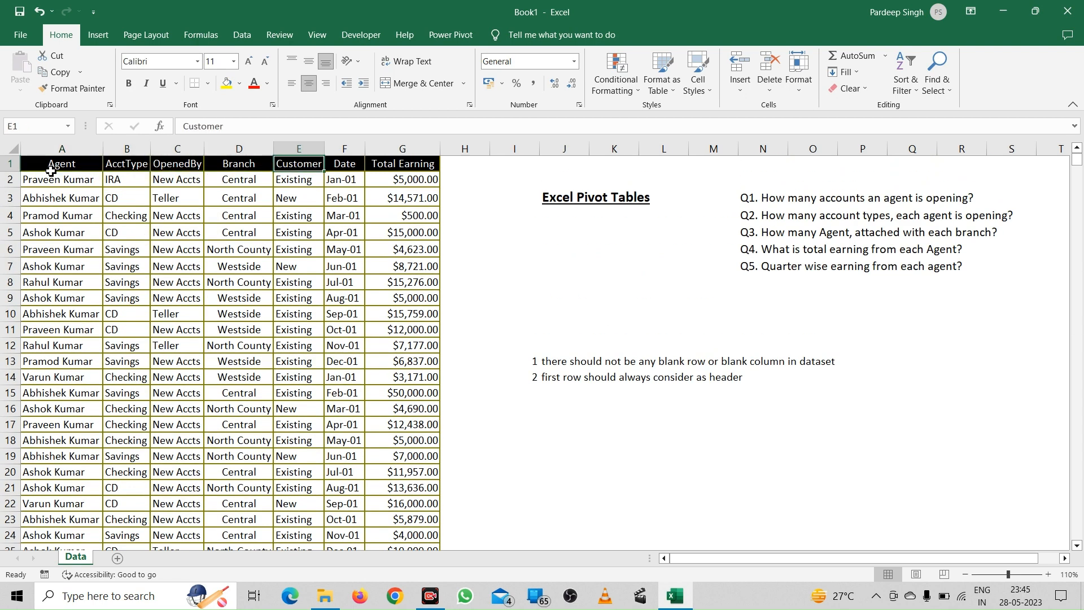
{"action": "key", "text": "Right"}
{"action": "key", "text": "Right"}
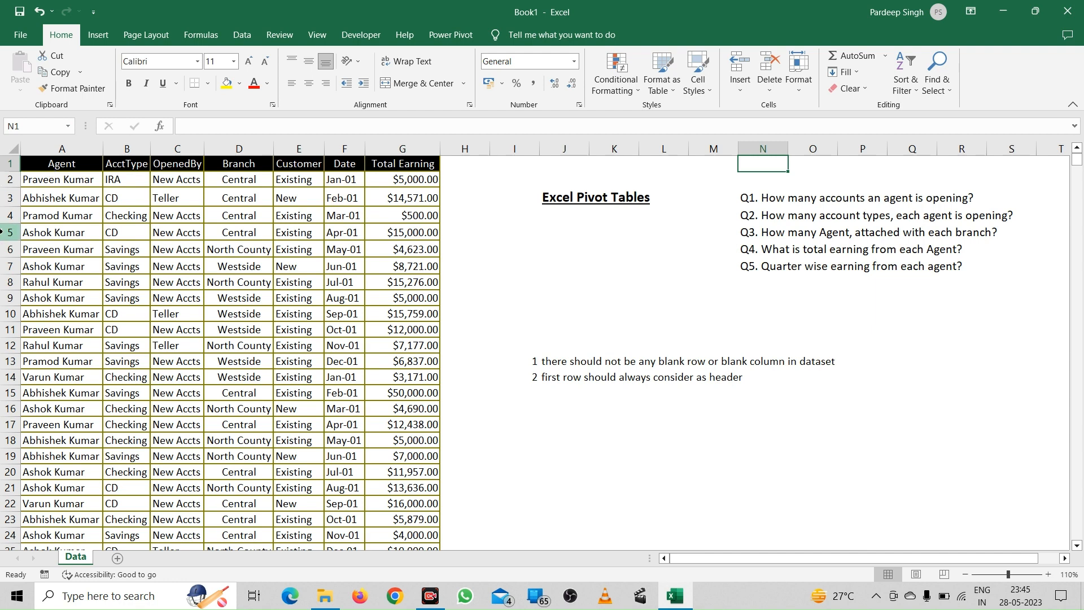
- Select the whole dataset from the Agent header to its last row and column to check its extent, and return to the first rows
{"action": "left_click", "coordinate": [55, 165]}
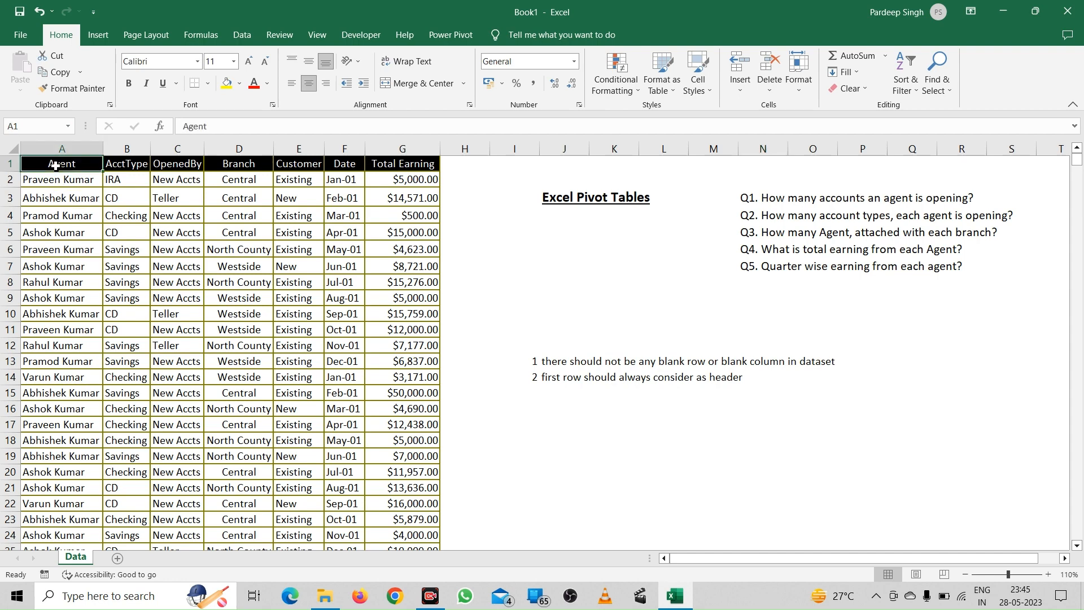
{"action": "key", "text": "ctrl+shift+Right"}
{"action": "key", "text": "ctrl+shift+Down"}
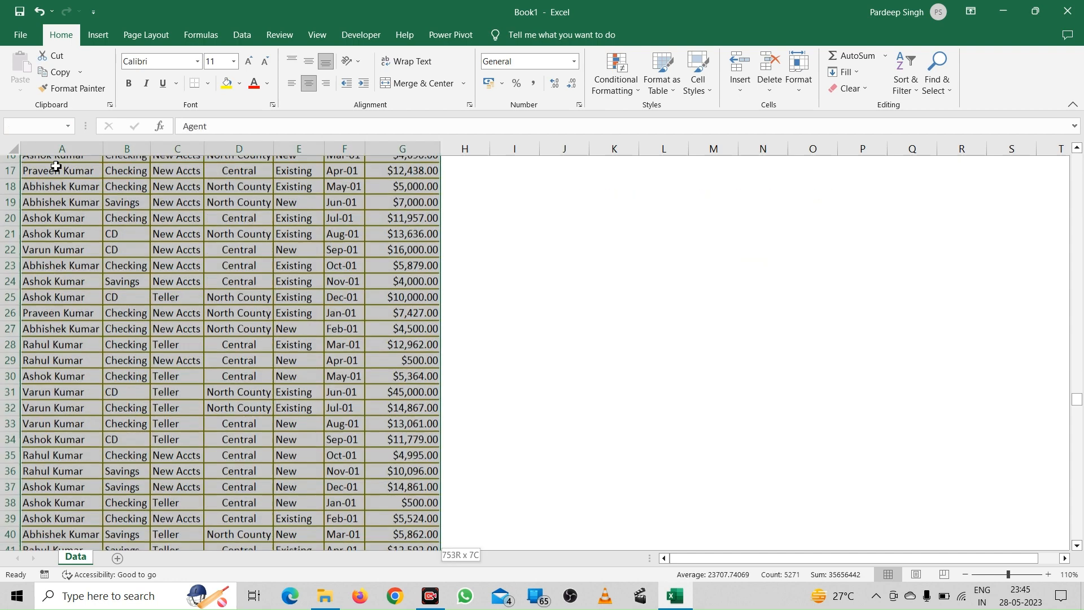
{"action": "key", "text": "ctrl+Home"}
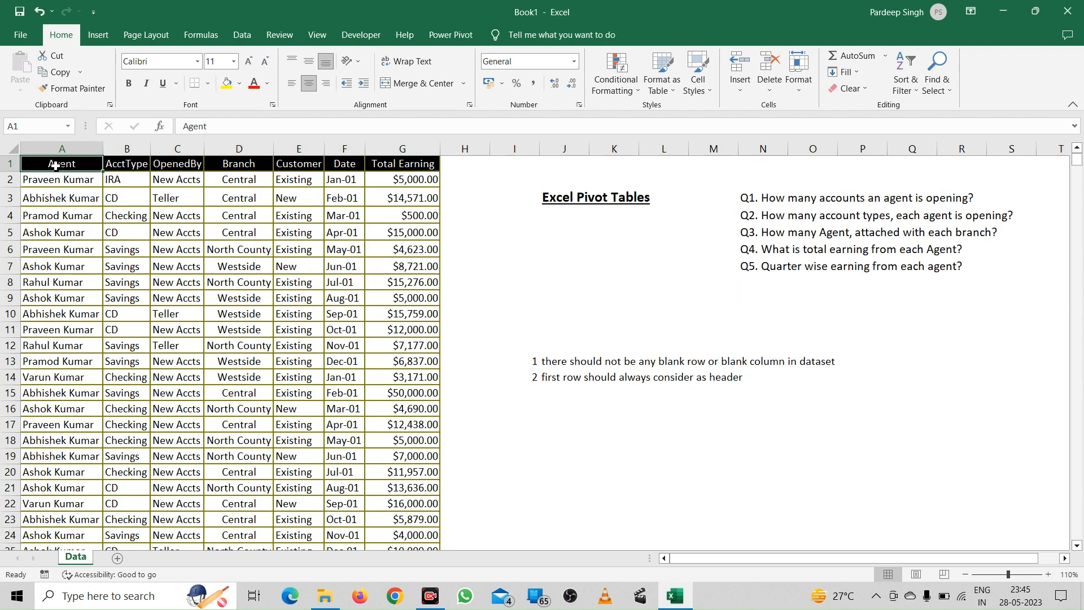
{"action": "key", "text": "Down"}
{"action": "key", "text": "Down"}
{"action": "key", "text": "Down"}
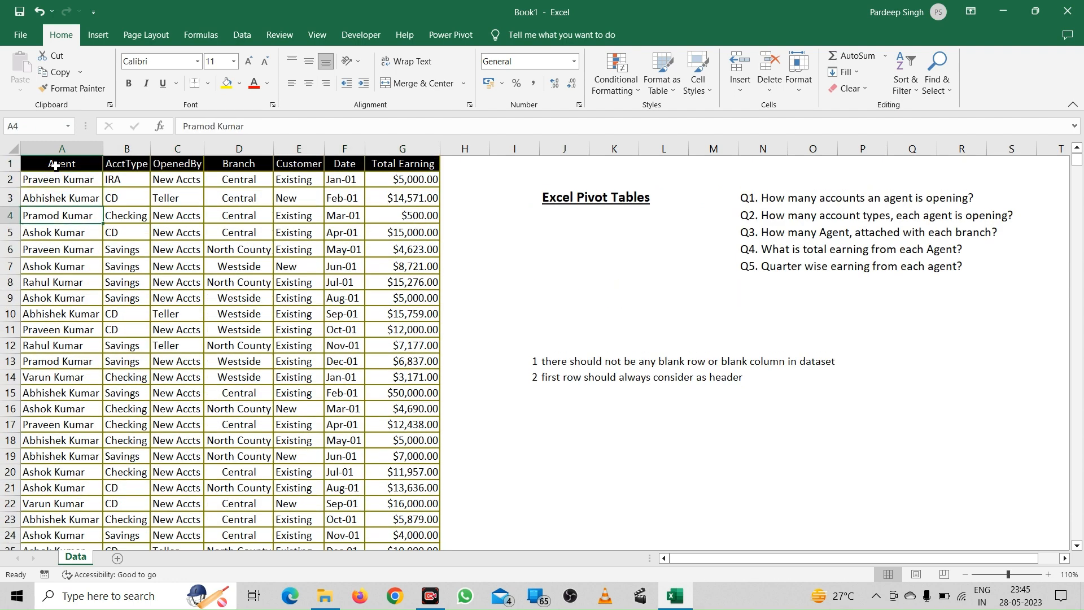
{"action": "left_click", "coordinate": [110, 212]}
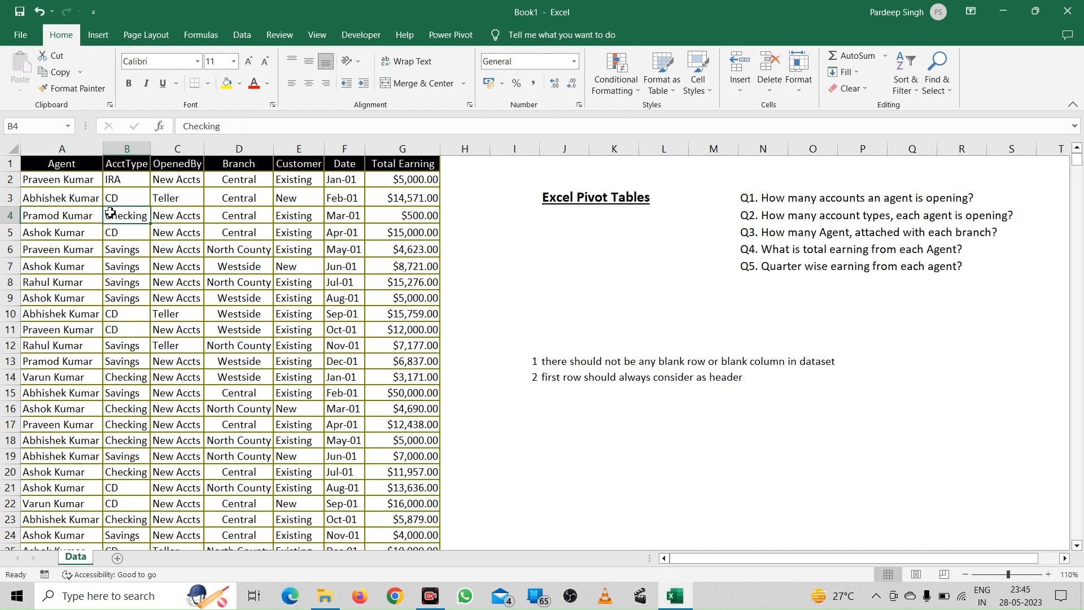
{"action": "left_click", "coordinate": [98, 36]}
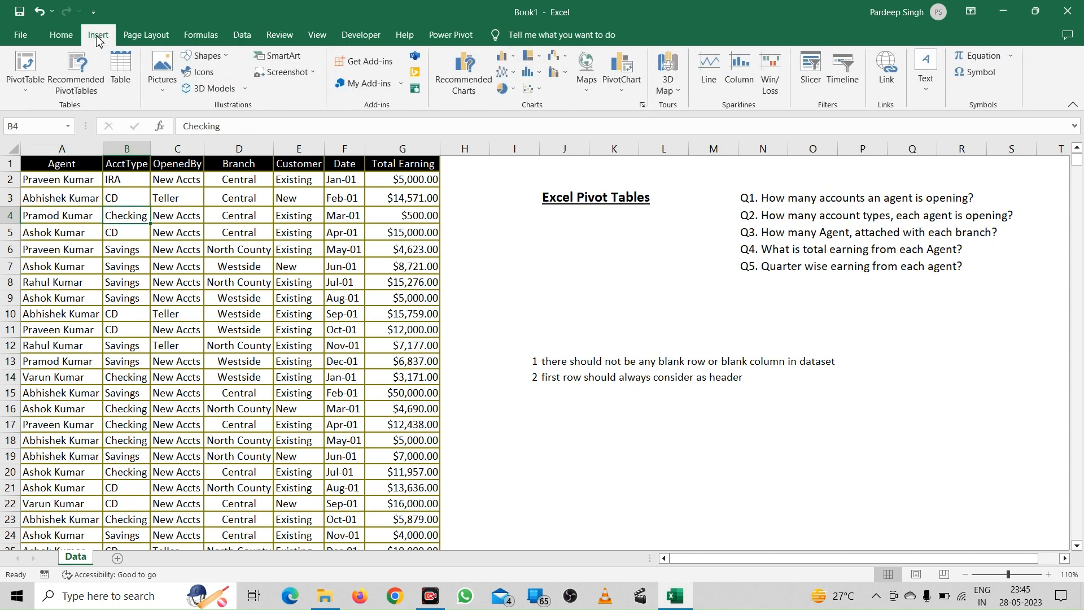
{"action": "left_click", "coordinate": [29, 89]}
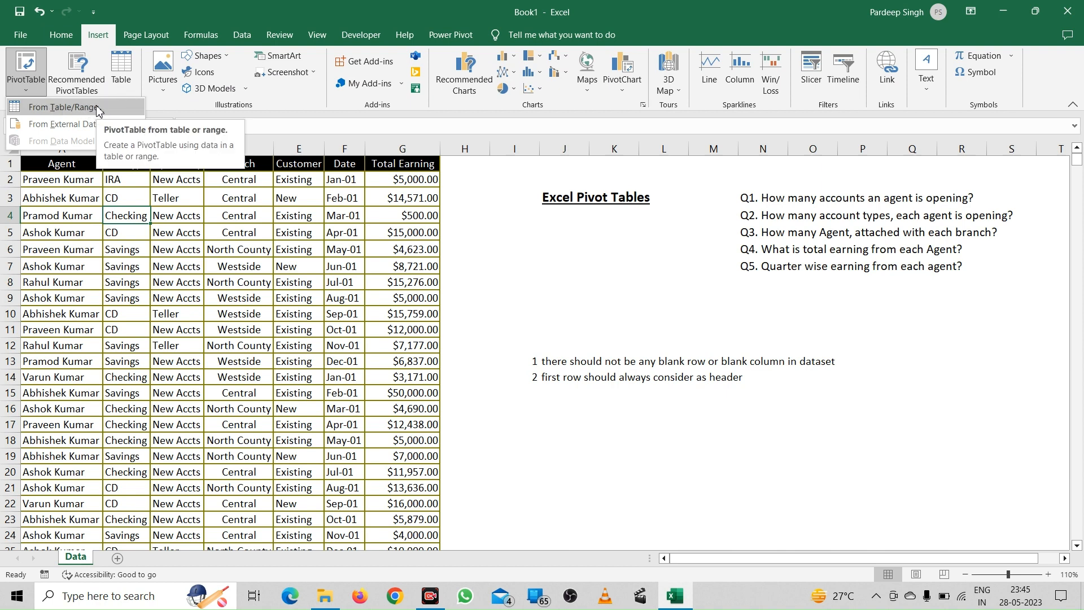
{"action": "left_click", "coordinate": [64, 107]}
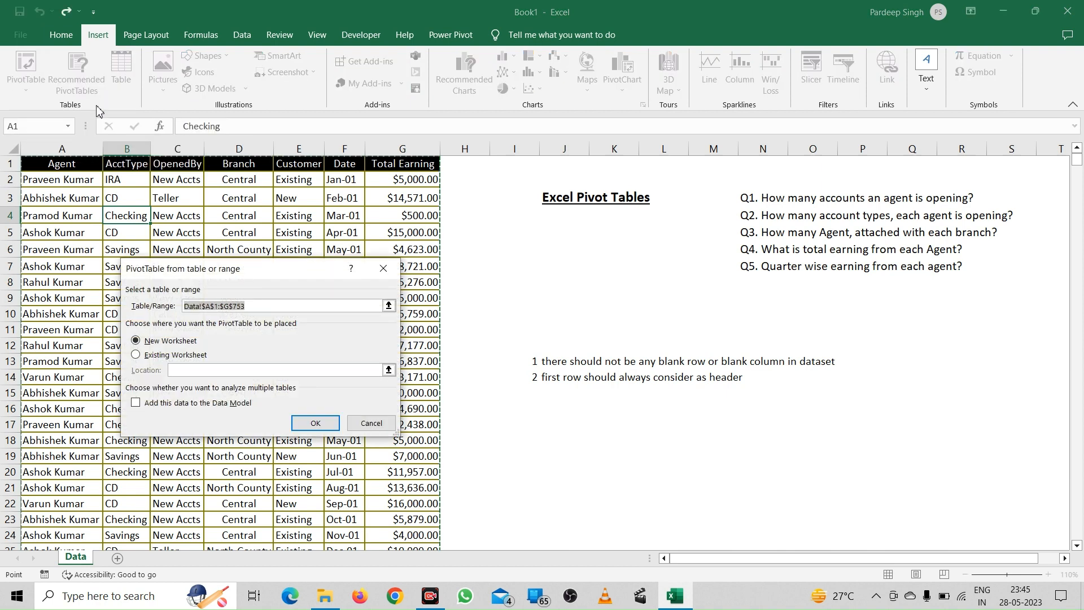
{"action": "left_click", "coordinate": [371, 425]}
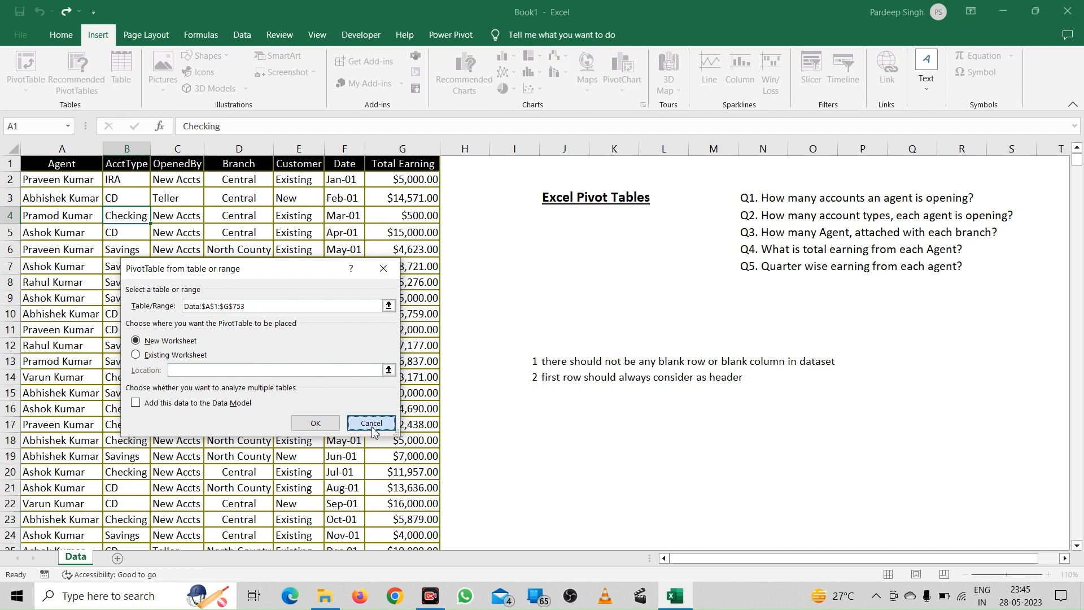
{"action": "left_click", "coordinate": [155, 268]}
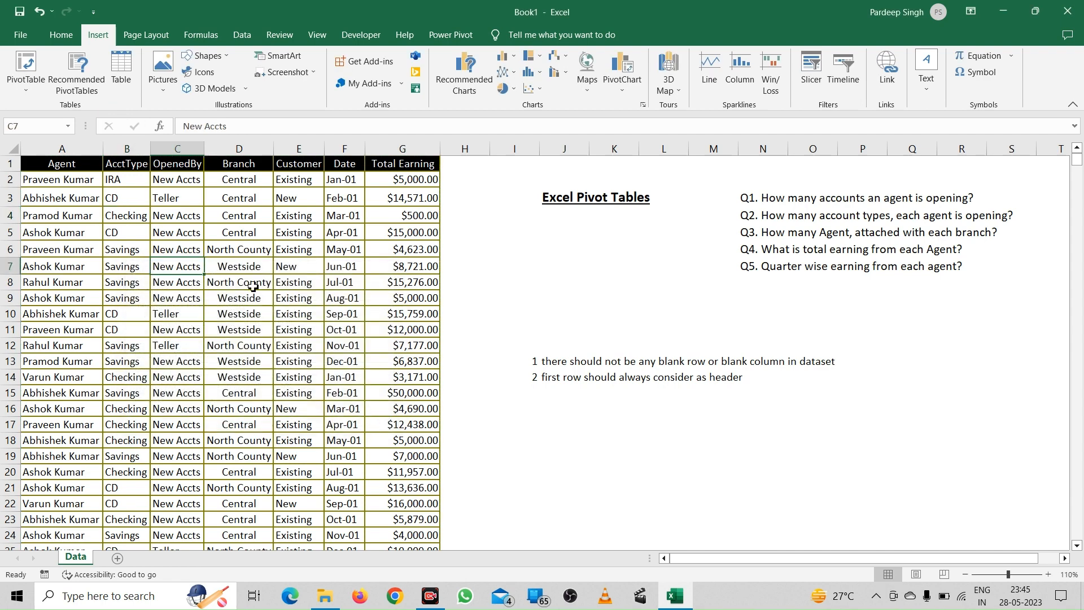
- Enter the shortcut note "Alt+N+V" in cell J16 below the two dataset rules
{"action": "left_click", "coordinate": [556, 414]}
{"action": "type", "text": "Al"}
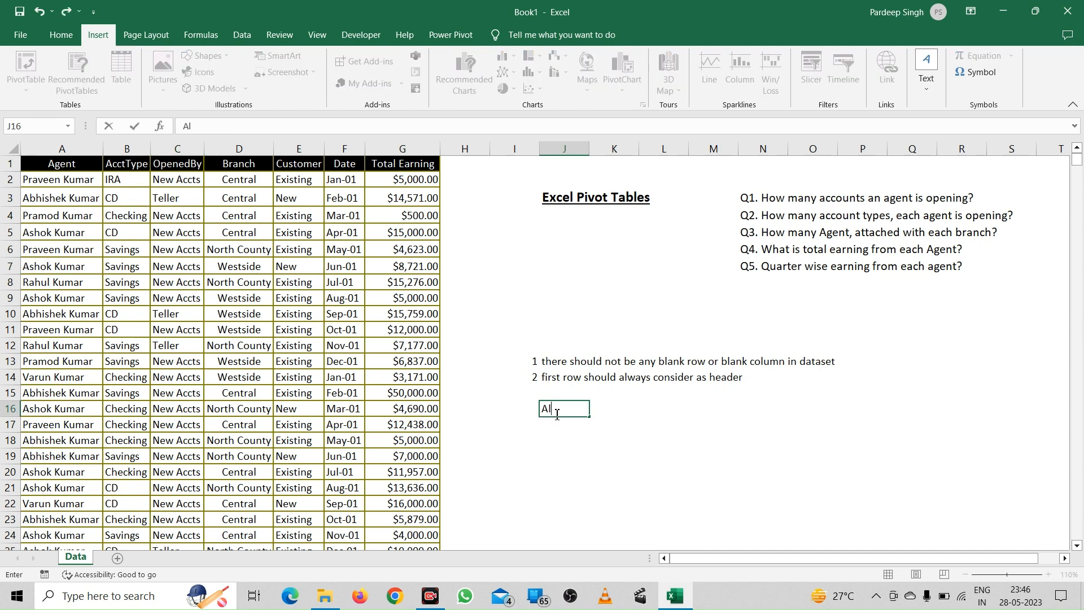
{"action": "type", "text": "t+N+V"}
{"action": "key", "text": "Return"}
- Create a PivotTable from the agent dataset Data!A1:G753, placed on a new worksheet
{"action": "left_click", "coordinate": [207, 332]}
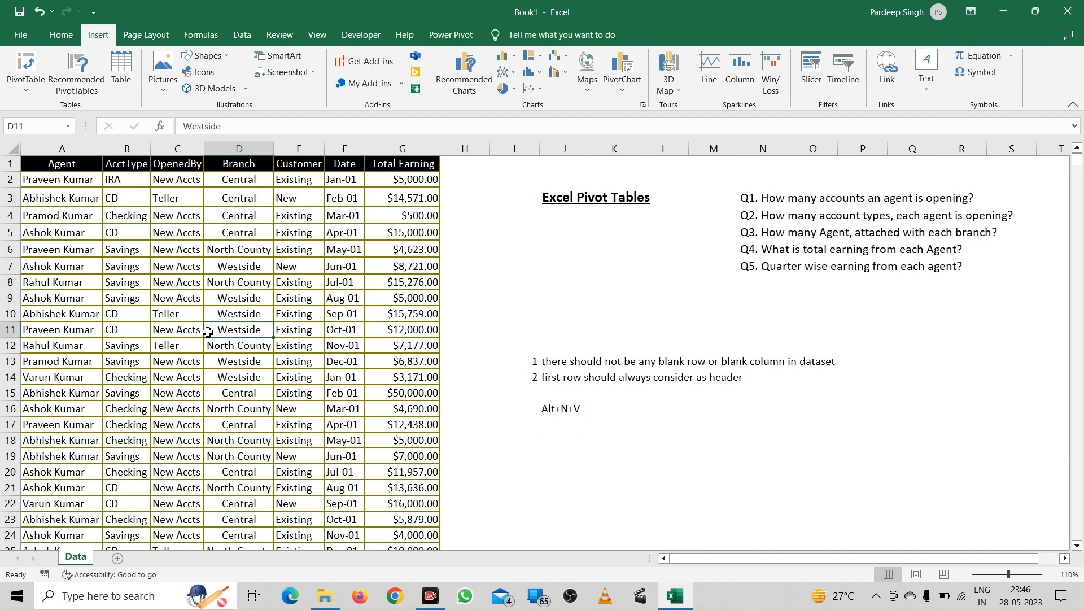
{"action": "key", "text": "alt"}
{"action": "key", "text": "n"}
{"action": "key", "text": "v"}
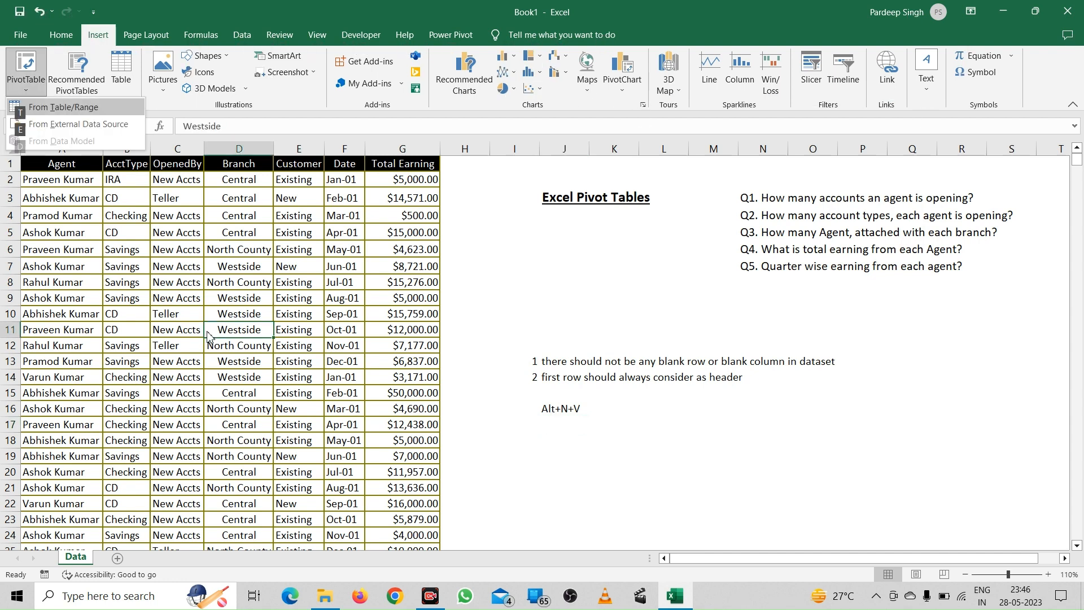
{"action": "key", "text": "t"}
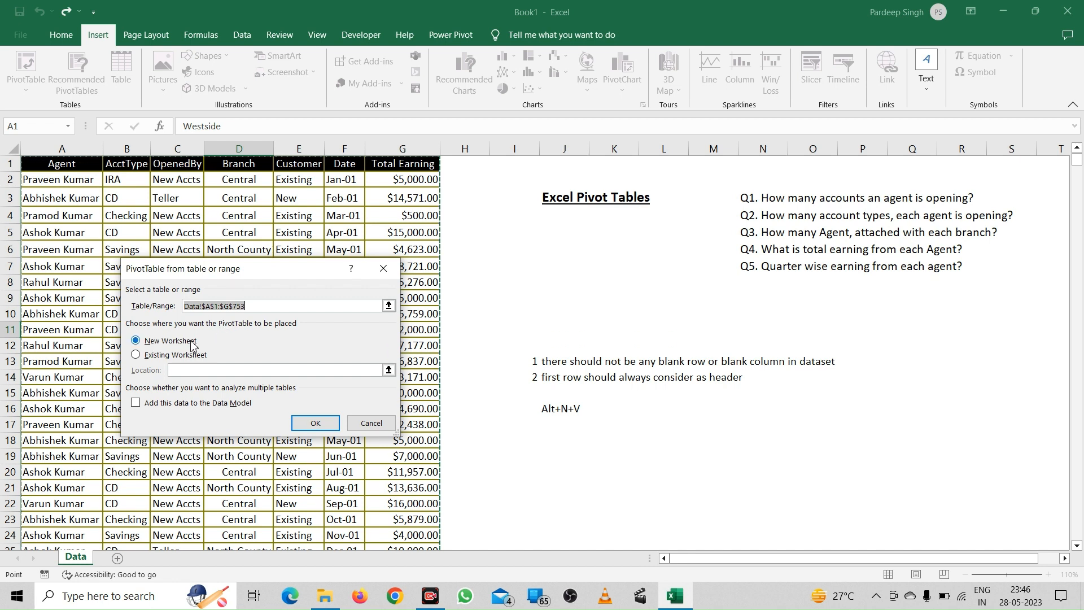
{"action": "left_click", "coordinate": [314, 424]}
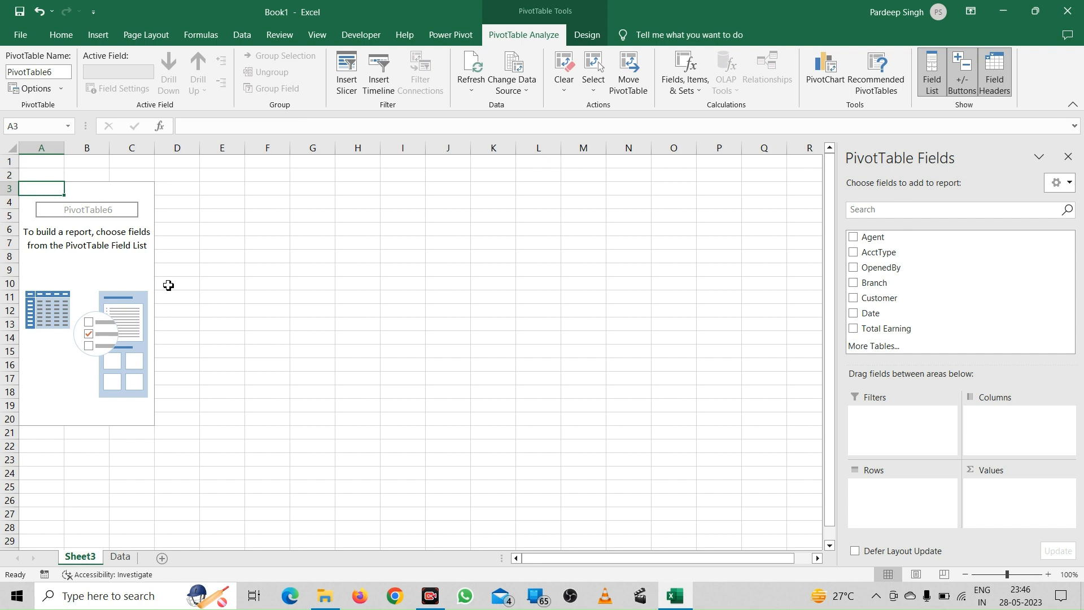
- Select cells inside and outside the empty PivotTable area to compare when its field list is shown
{"action": "left_click", "coordinate": [103, 284]}
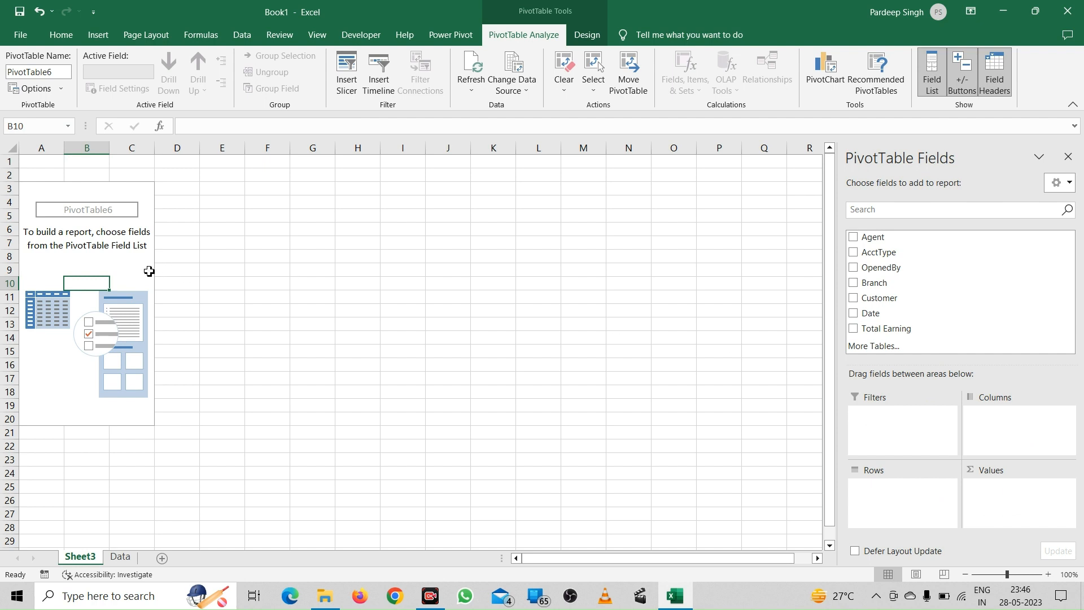
{"action": "left_click", "coordinate": [122, 248]}
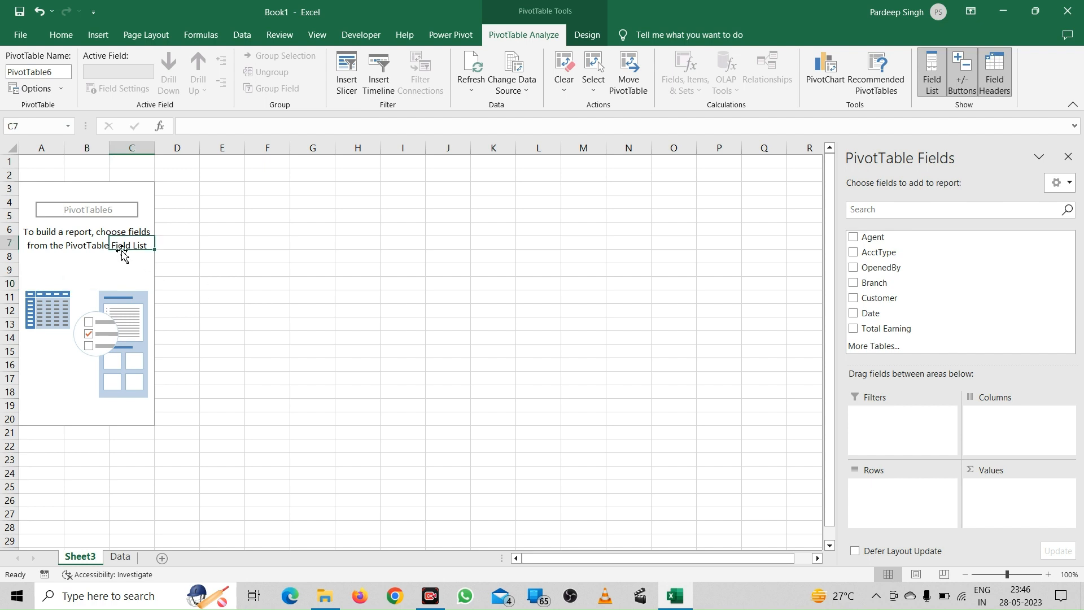
{"action": "left_click", "coordinate": [250, 274]}
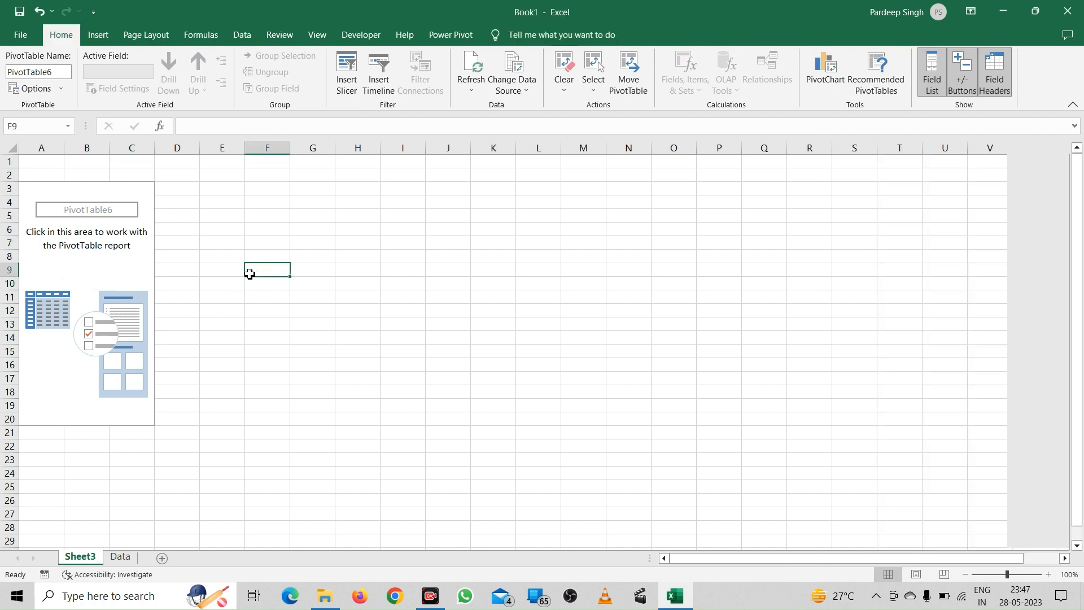
{"action": "left_click", "coordinate": [112, 263]}
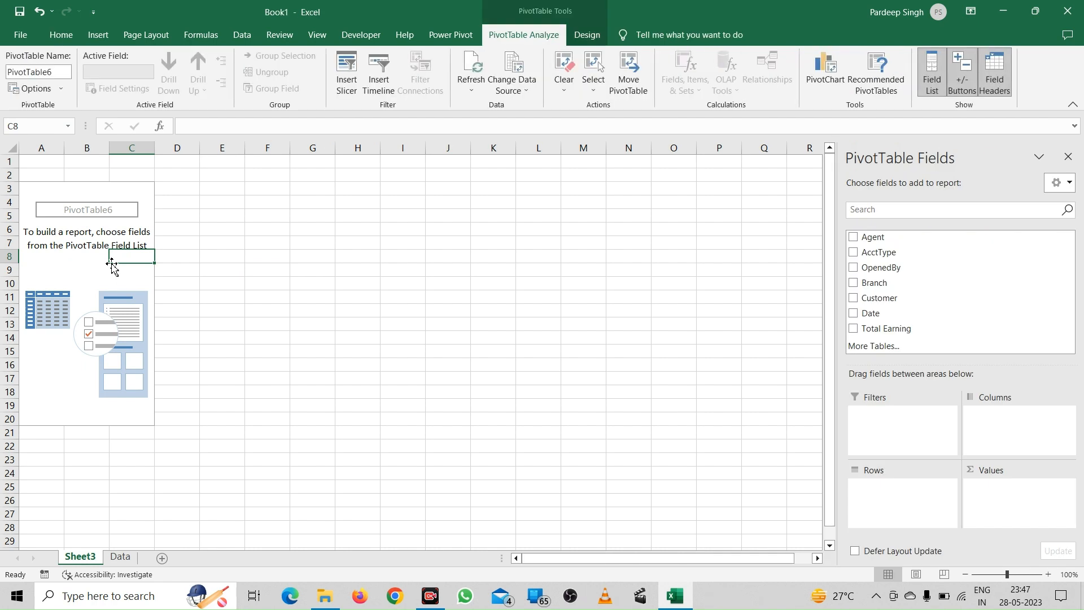
- Review question 1 on the Data sheet and build its PivotTable with Agent in Rows and the count of AcctType in Values
{"action": "left_click", "coordinate": [125, 556]}
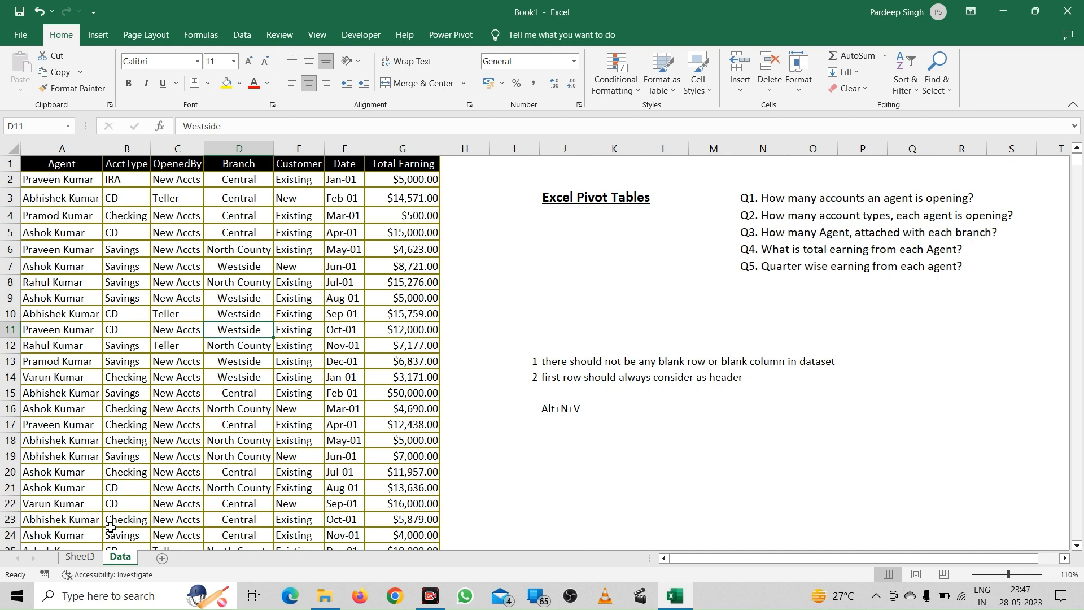
{"action": "left_click", "coordinate": [80, 559]}
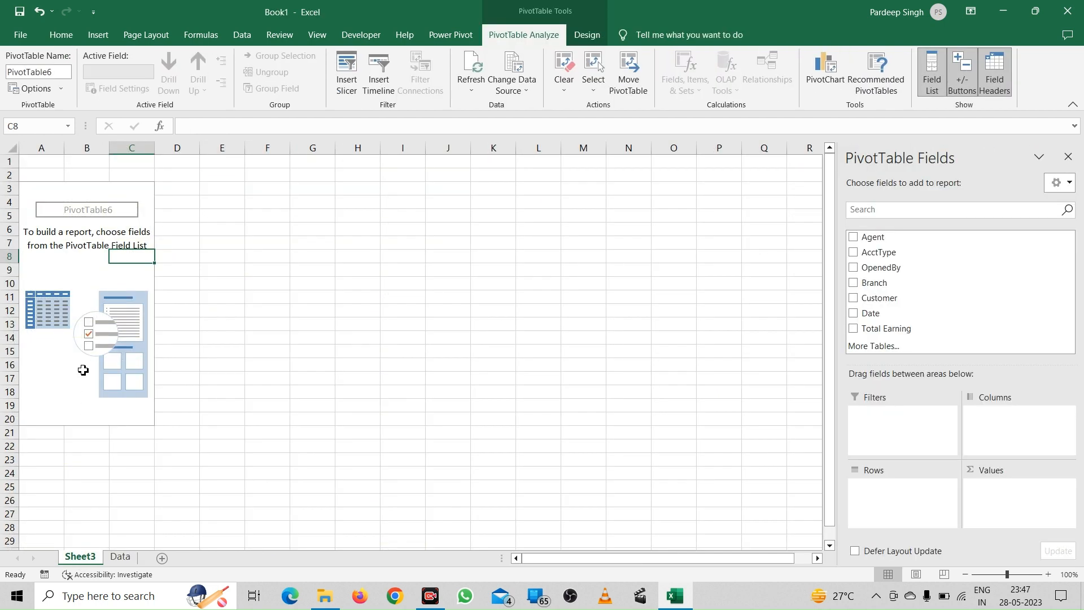
{"action": "left_click", "coordinate": [84, 367]}
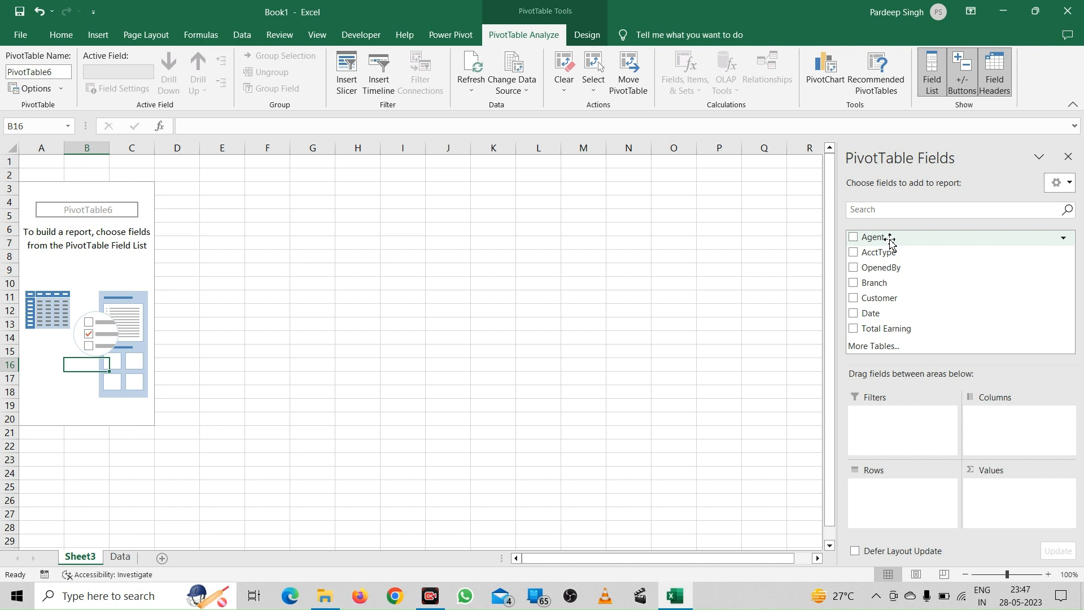
{"action": "left_click_drag", "start_coordinate": [890, 242], "coordinate": [886, 501]}
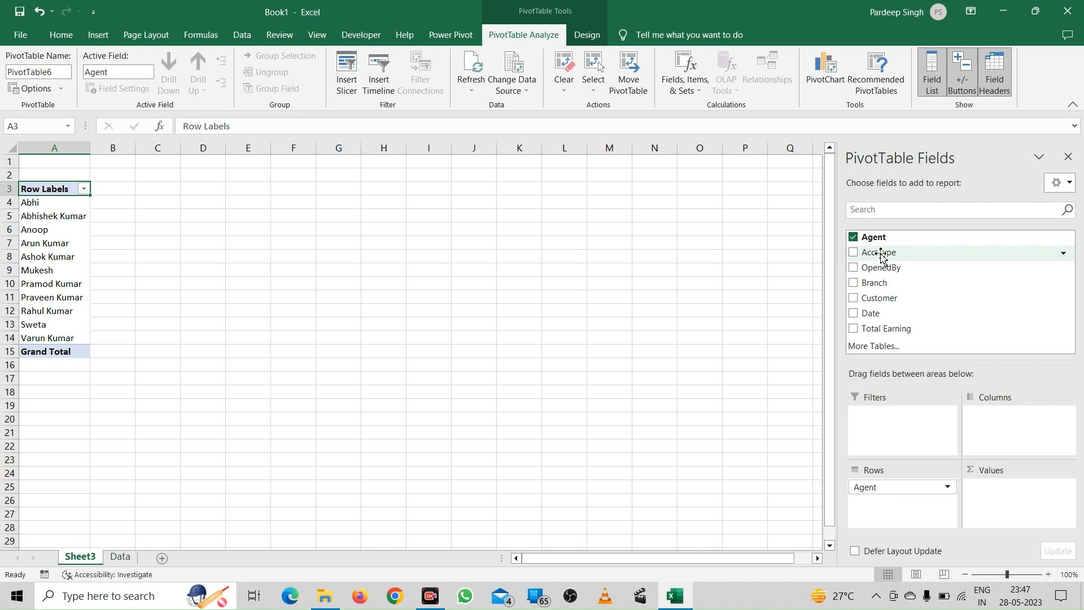
{"action": "left_click_drag", "start_coordinate": [883, 255], "coordinate": [993, 497]}
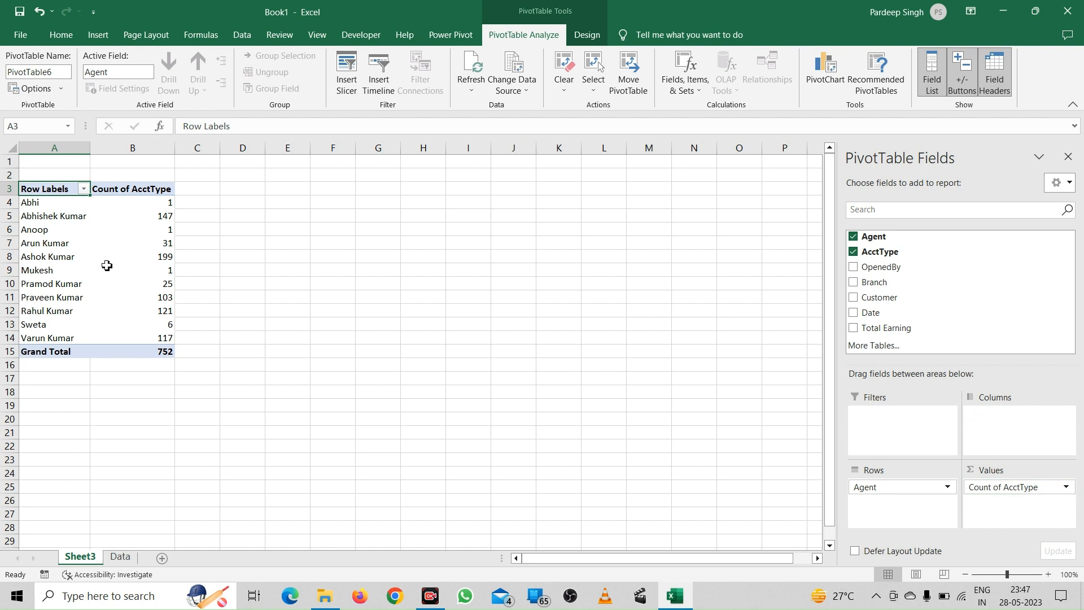
{"action": "left_click", "coordinate": [67, 245]}
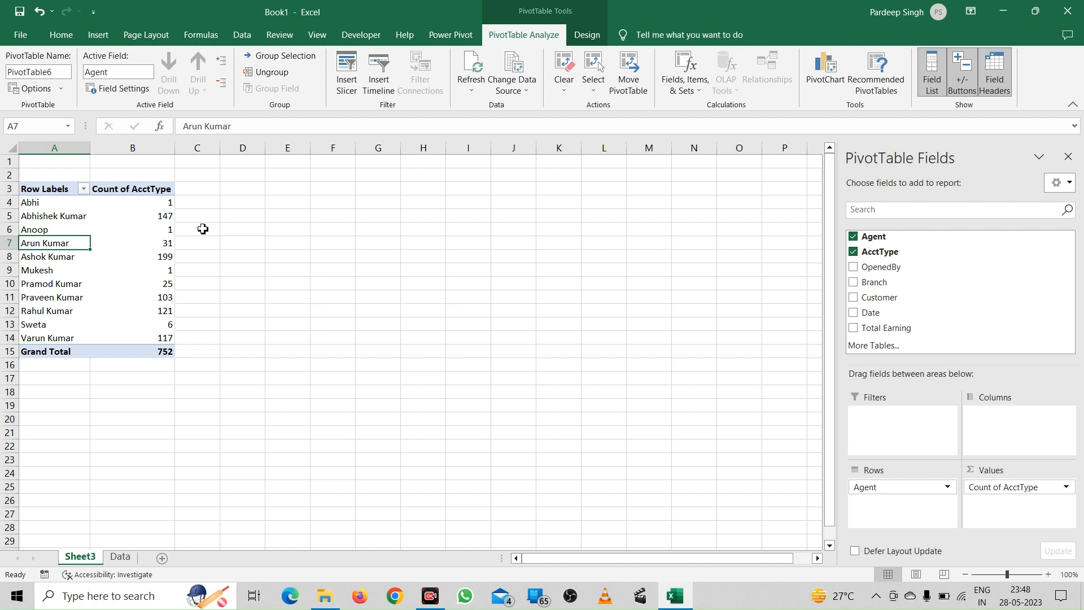
- Rename the first PivotTable's worksheet as Q1
{"action": "left_click", "coordinate": [120, 557]}
{"action": "double_click", "coordinate": [78, 557]}
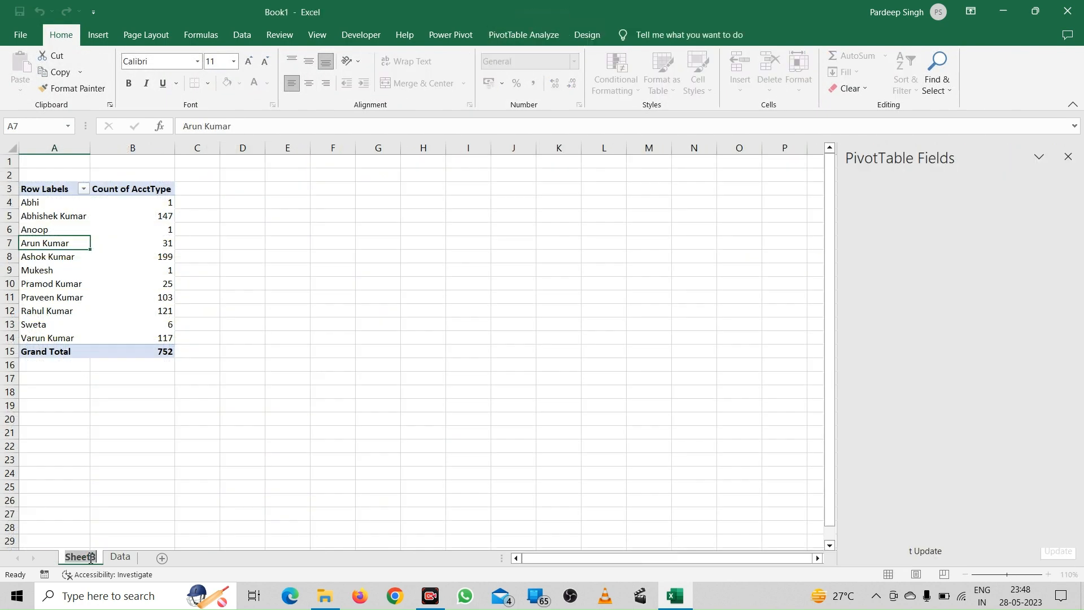
{"action": "type", "text": "Q1"}
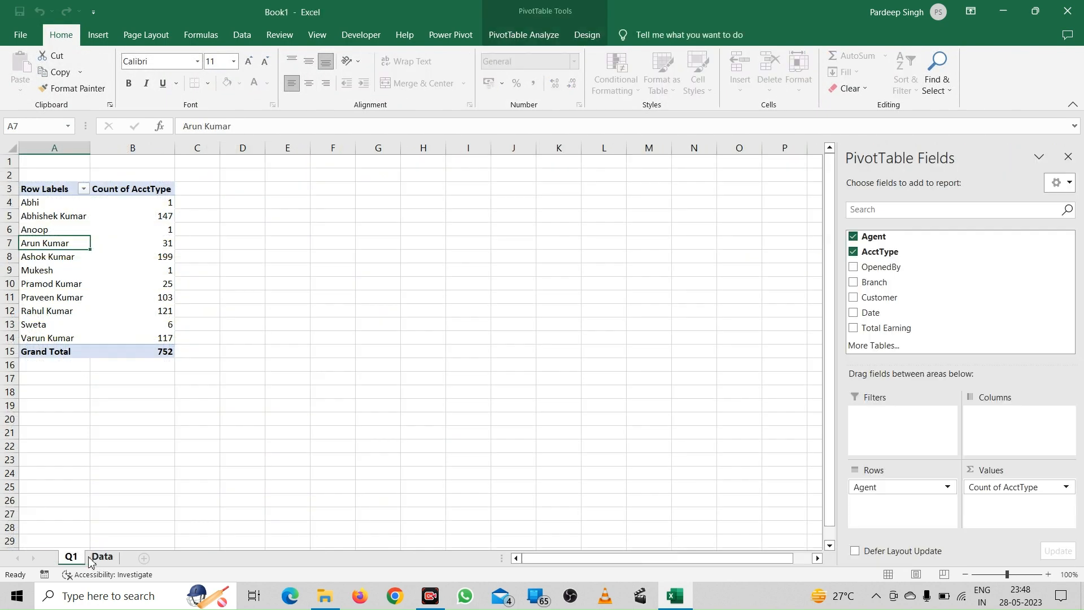
{"action": "key", "text": "Return"}
- Review question 2 on the Data sheet and paste a copy of the Q1 sheet's whole PivotTable at cell E3
{"action": "left_click", "coordinate": [97, 557]}
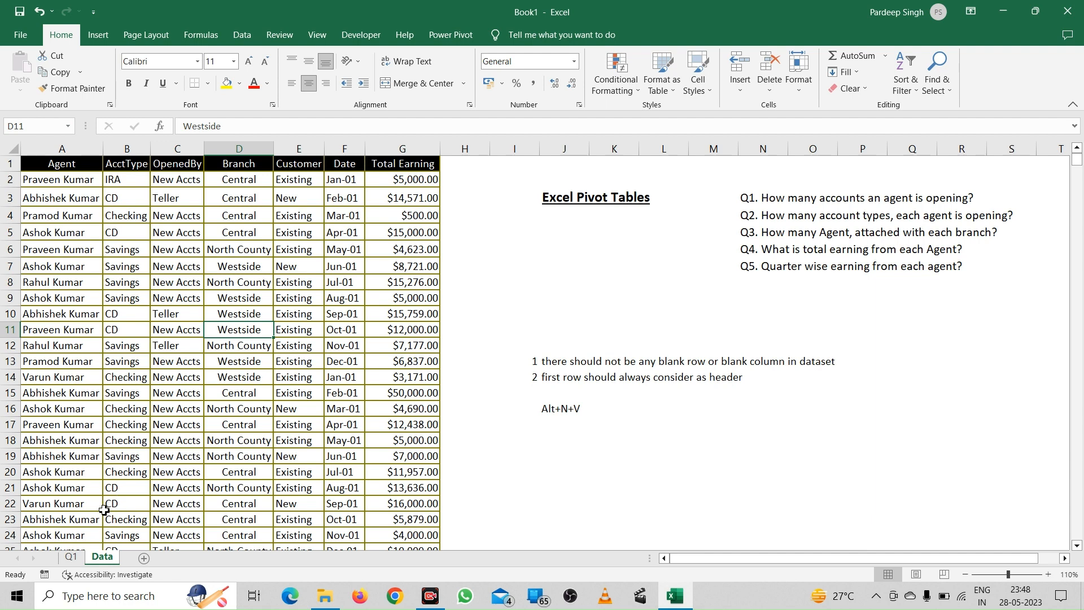
{"action": "left_click", "coordinate": [71, 558]}
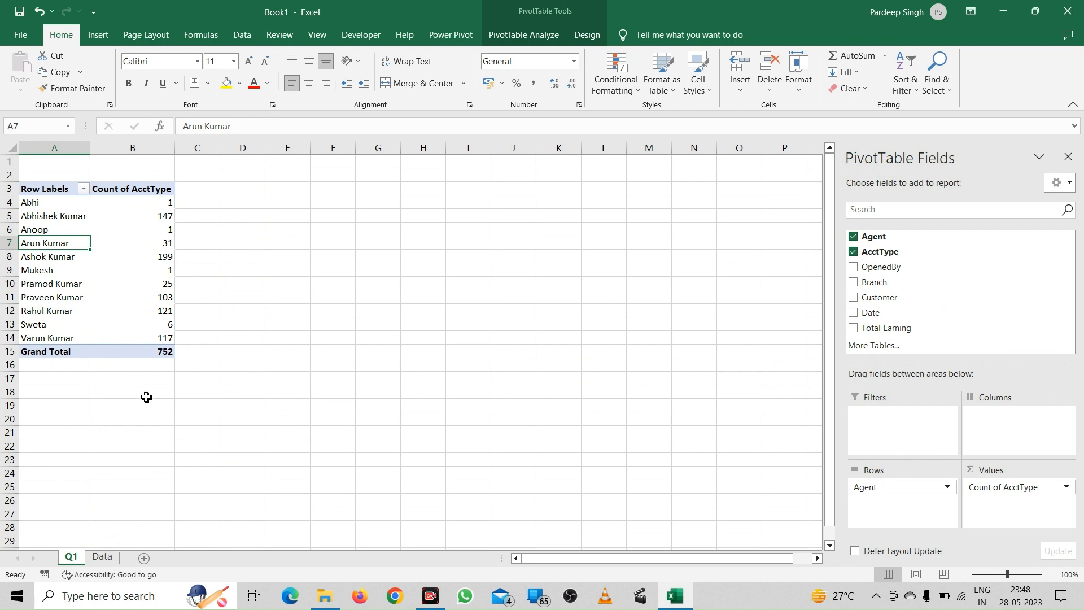
{"action": "left_click_drag", "start_coordinate": [64, 188], "coordinate": [64, 189]}
{"action": "key", "text": "shift+Right"}
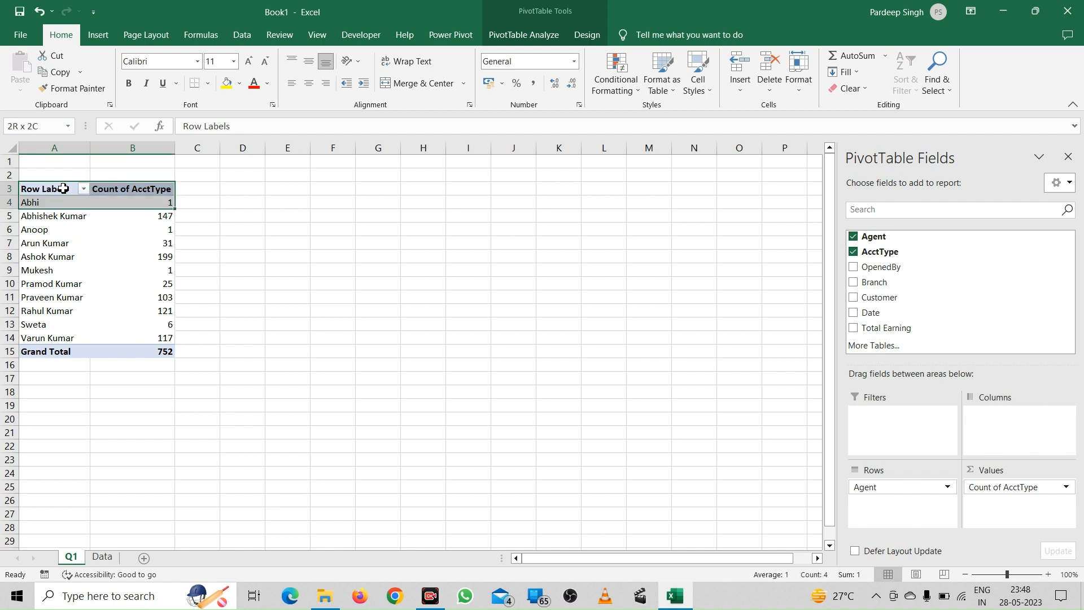
{"action": "key", "text": "ctrl+shift+Down"}
{"action": "key", "text": "ctrl+c"}
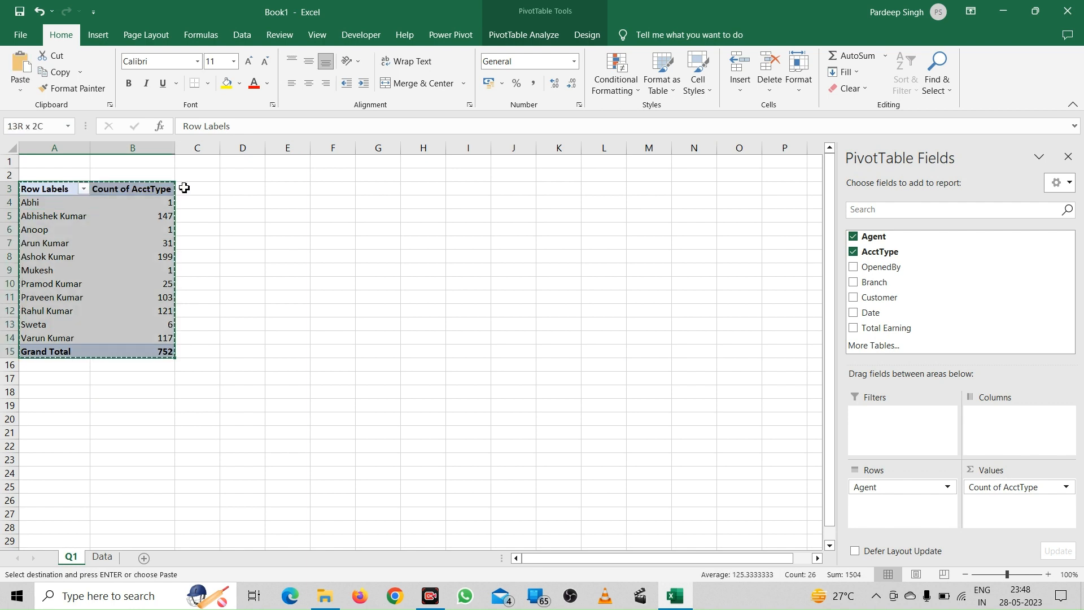
{"action": "left_click", "coordinate": [286, 189]}
{"action": "key", "text": "ctrl+v"}
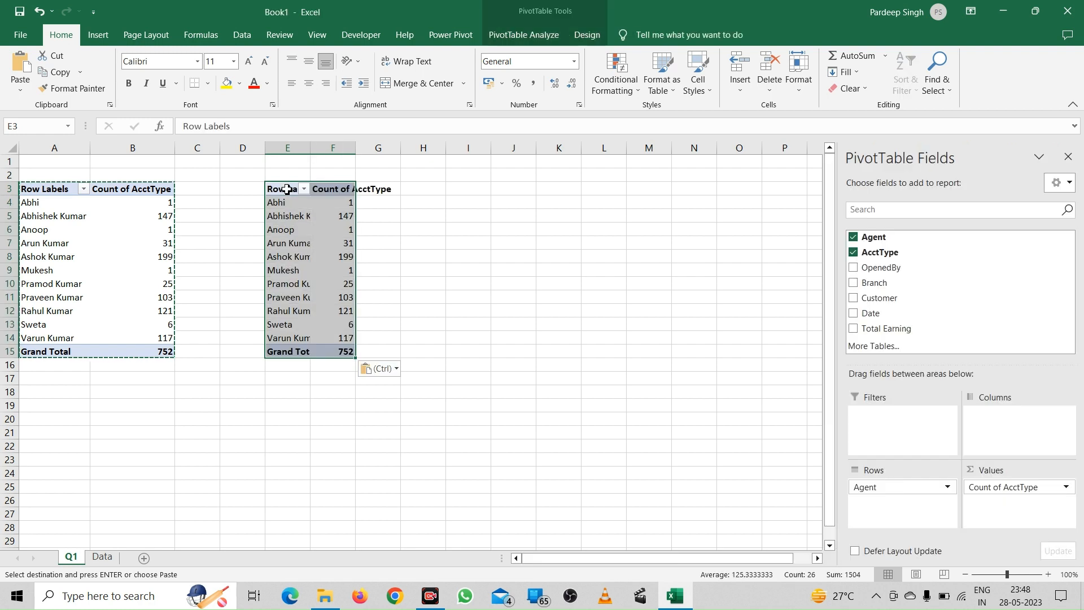
{"action": "key", "text": "Escape"}
{"action": "left_click", "coordinate": [305, 230]}
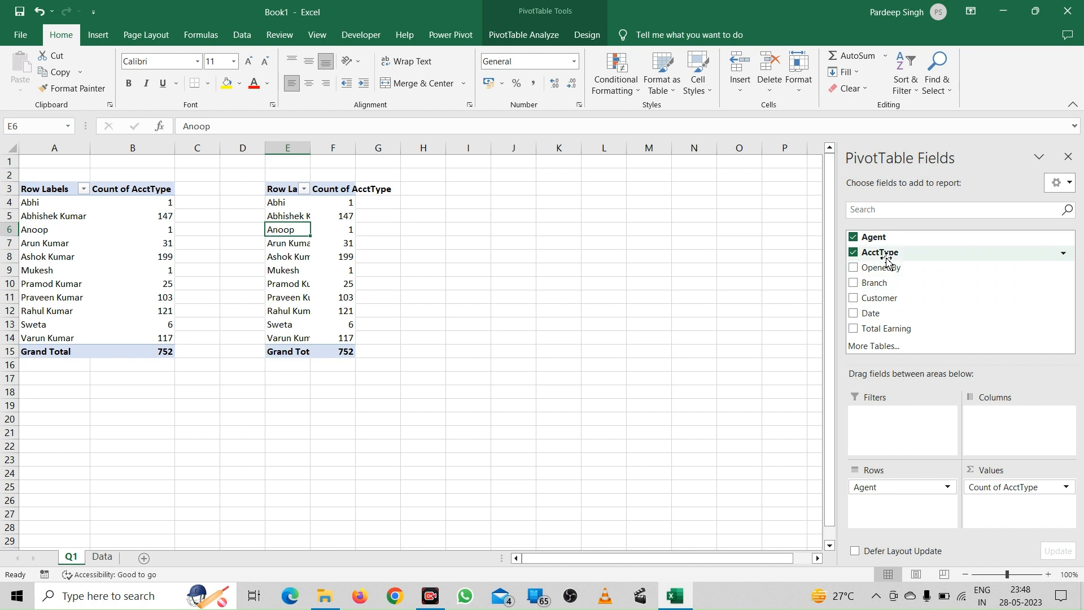
- Add AcctType to Columns in the copied PivotTable to split each agent's count by account type
{"action": "left_click_drag", "start_coordinate": [886, 261], "coordinate": [1008, 420]}
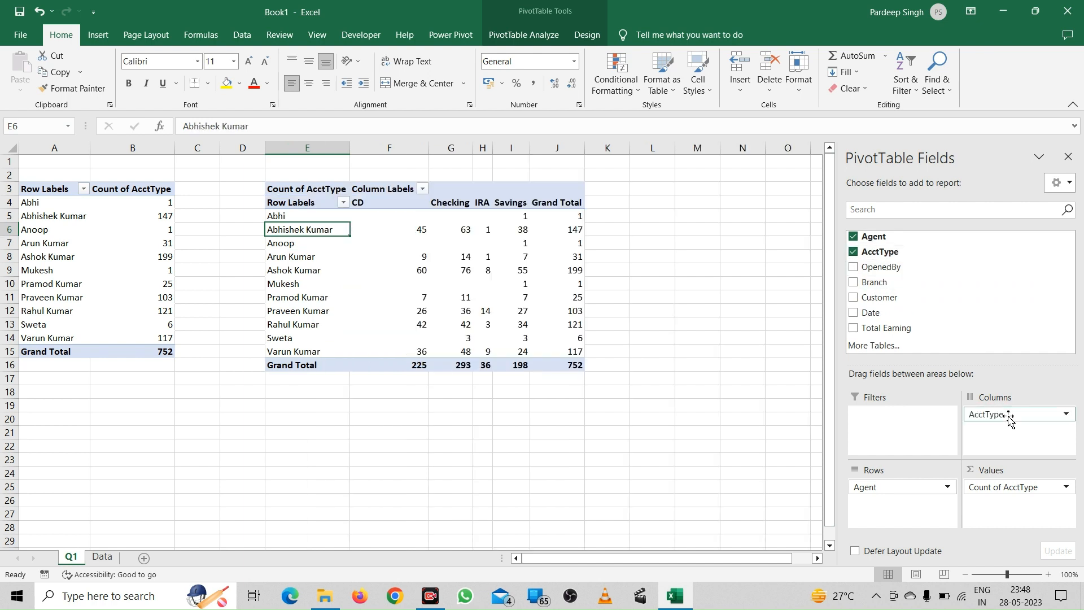
{"action": "left_click", "coordinate": [625, 205]}
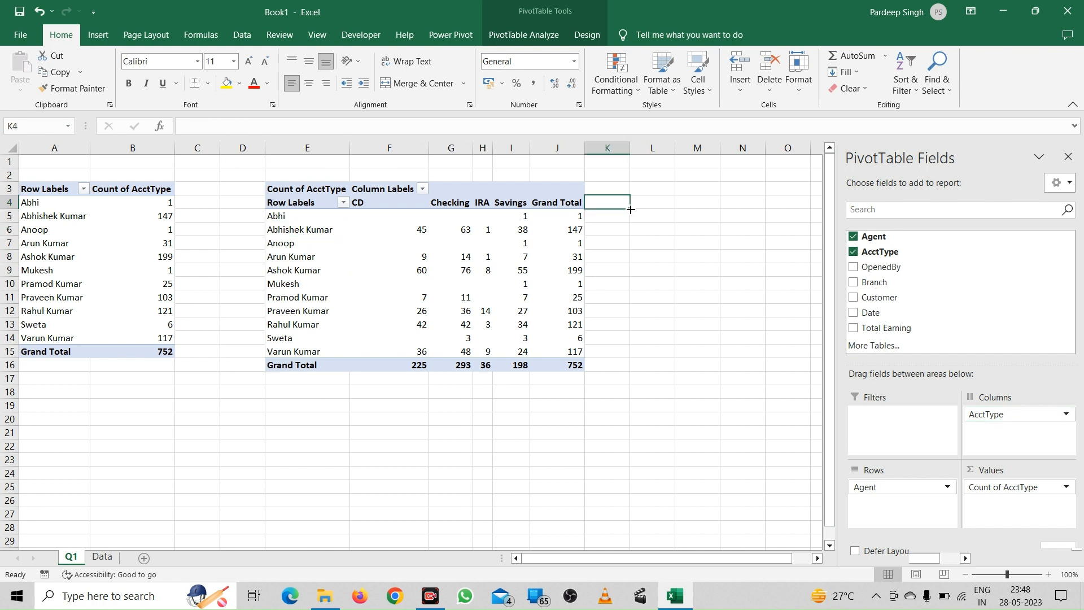
{"action": "left_click", "coordinate": [554, 230]}
{"action": "left_click", "coordinate": [626, 235]}
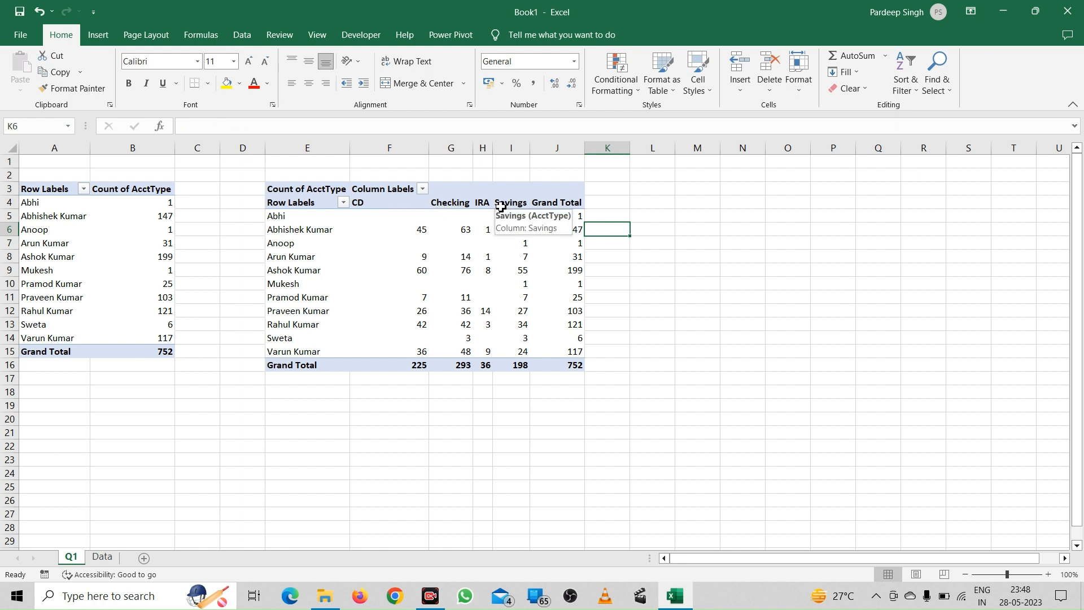
{"action": "left_click", "coordinate": [537, 242]}
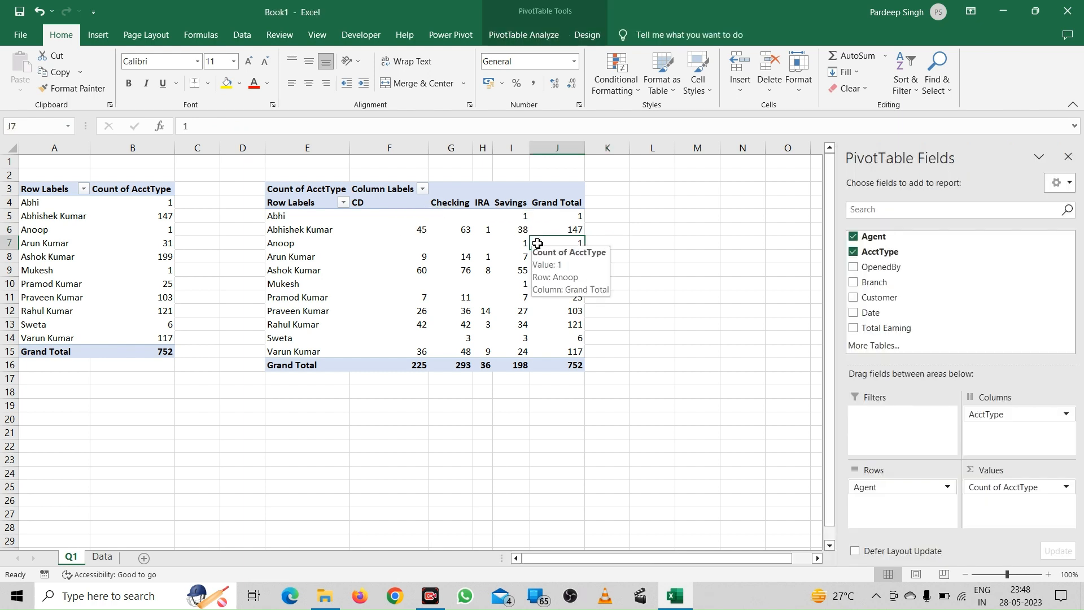
- Review question 3 on the Data sheet and insert another PivotTable from the agent dataset on its own new worksheet
{"action": "left_click", "coordinate": [95, 559]}
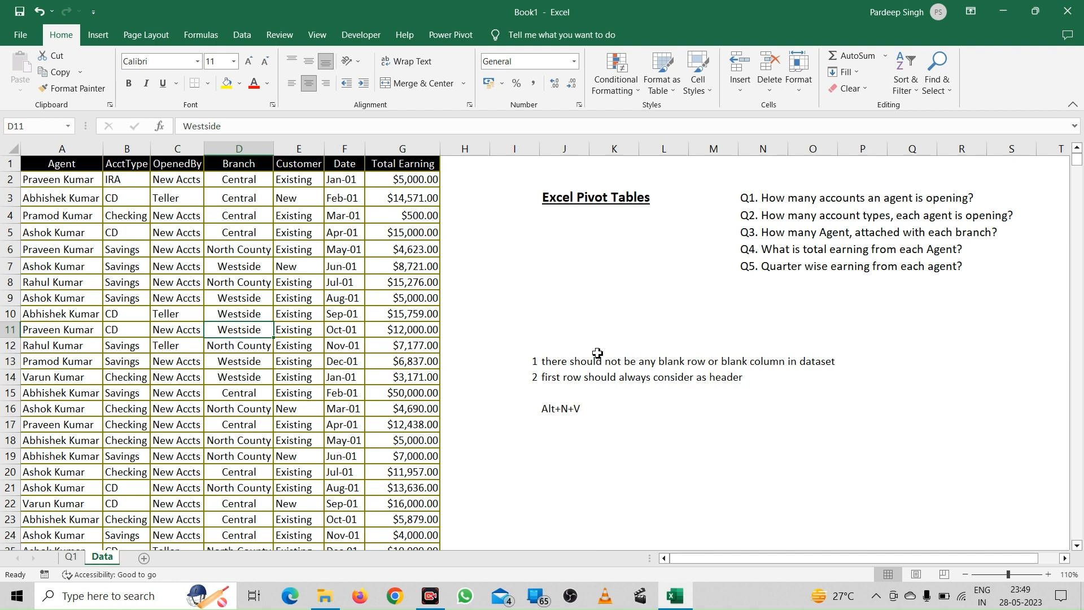
{"action": "left_click", "coordinate": [96, 194]}
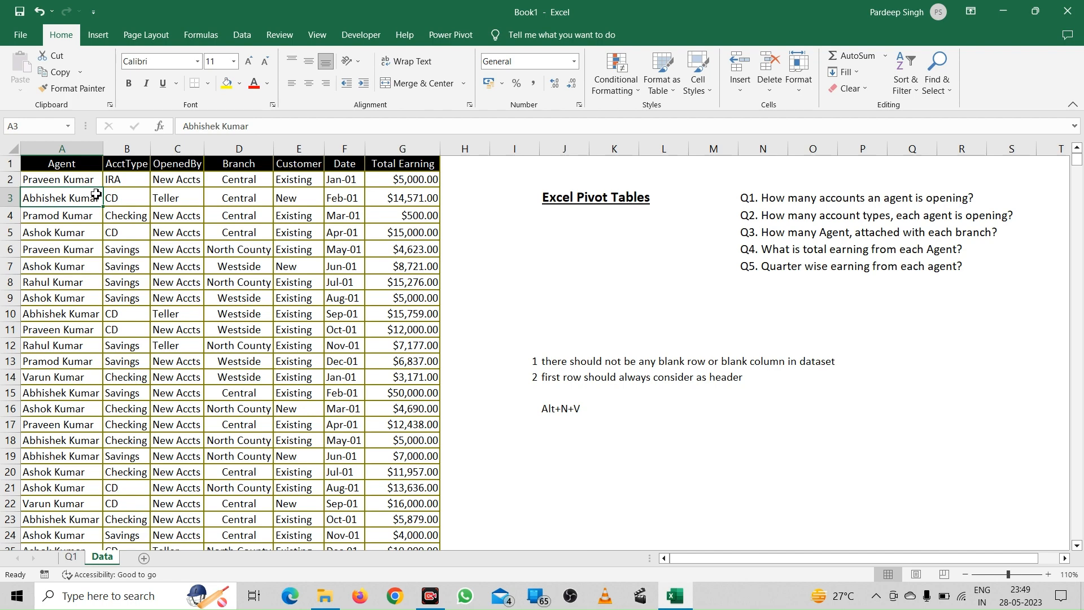
{"action": "key", "text": "alt+n"}
{"action": "key", "text": "v"}
{"action": "key", "text": "t"}
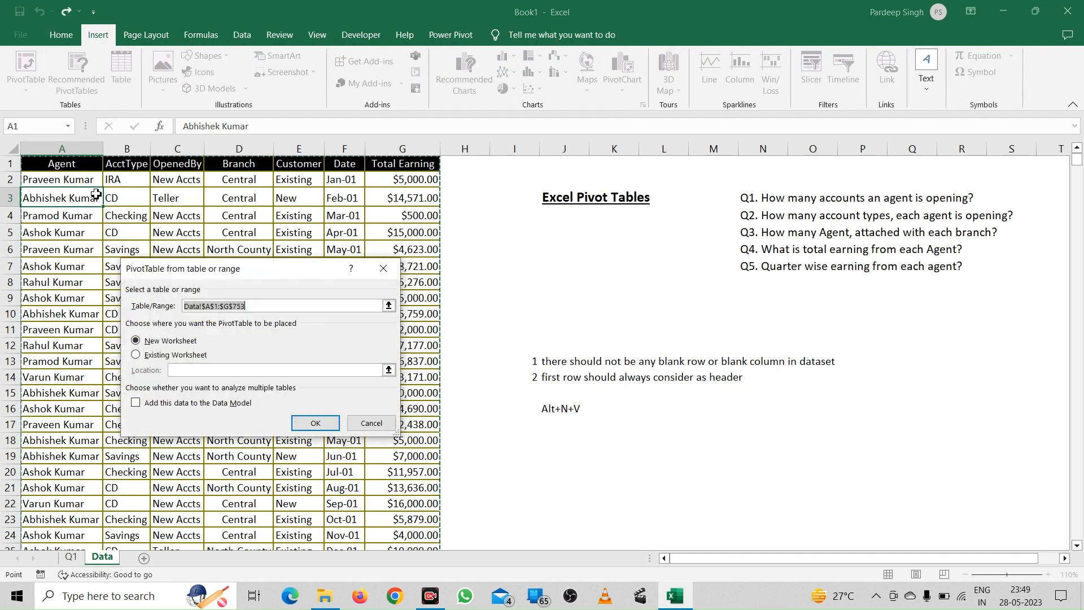
{"action": "key", "text": "Return"}
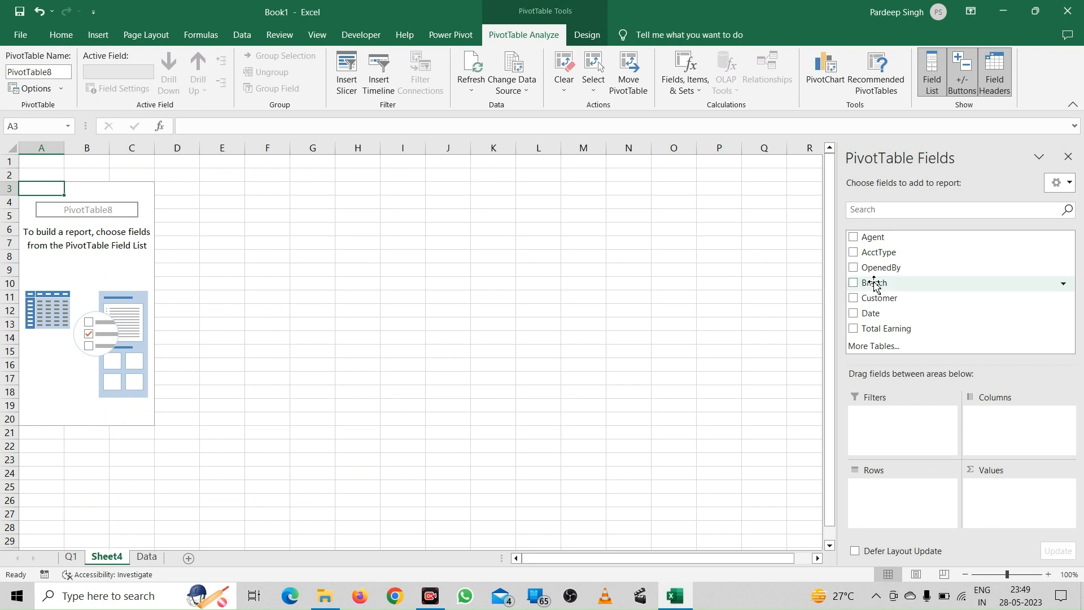
- Put Branch in Rows and the count of Agent in Values of the new PivotTable, and check the count for each branch
{"action": "left_click_drag", "start_coordinate": [875, 284], "coordinate": [887, 496]}
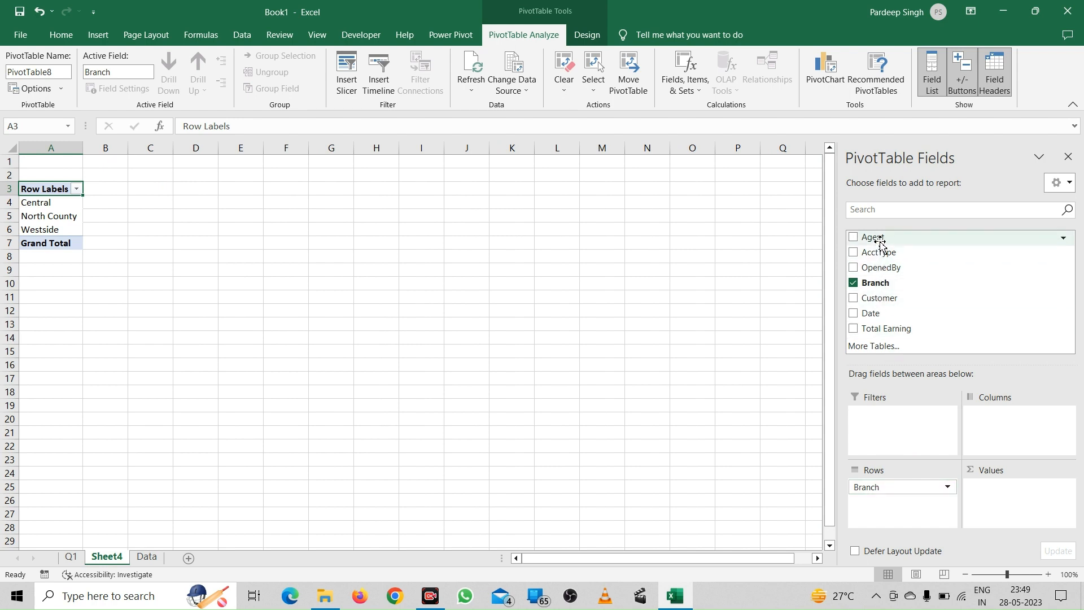
{"action": "left_click_drag", "start_coordinate": [882, 244], "coordinate": [998, 505]}
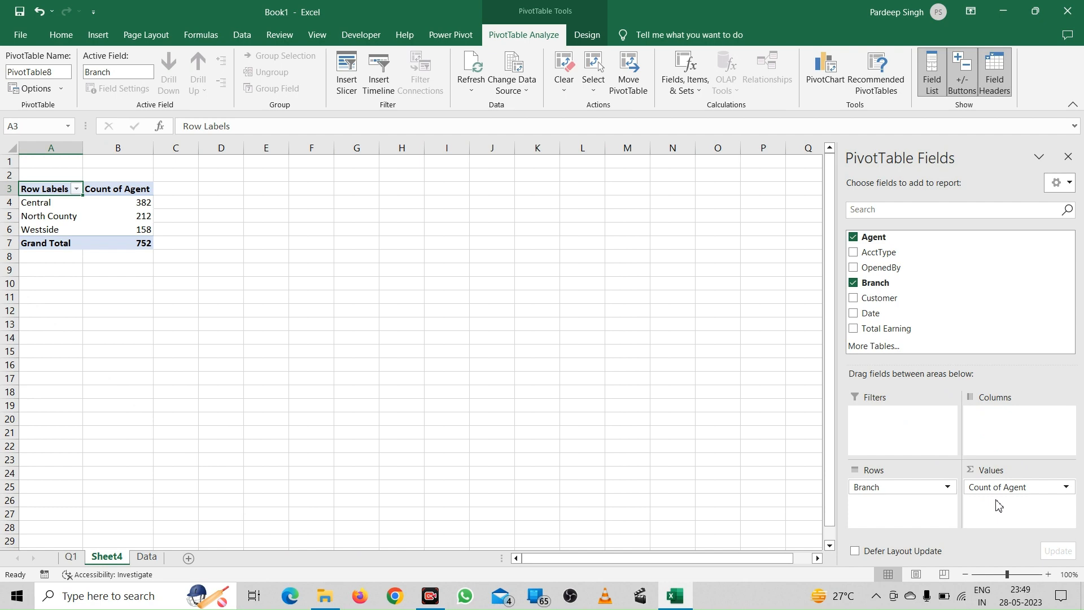
{"action": "left_click", "coordinate": [215, 230]}
{"action": "left_click", "coordinate": [72, 203]}
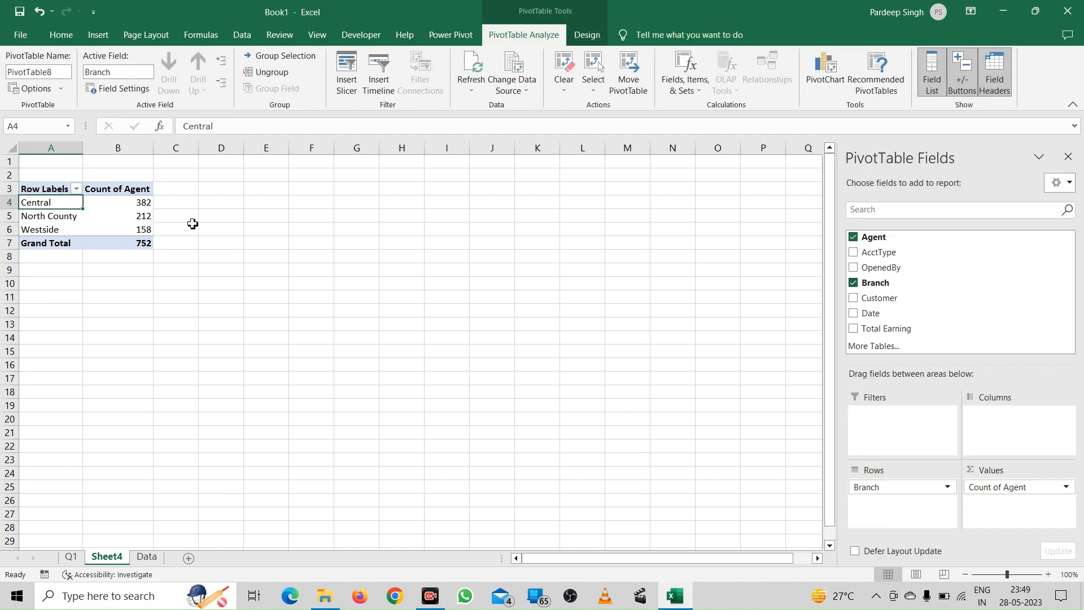
{"action": "left_click", "coordinate": [138, 206]}
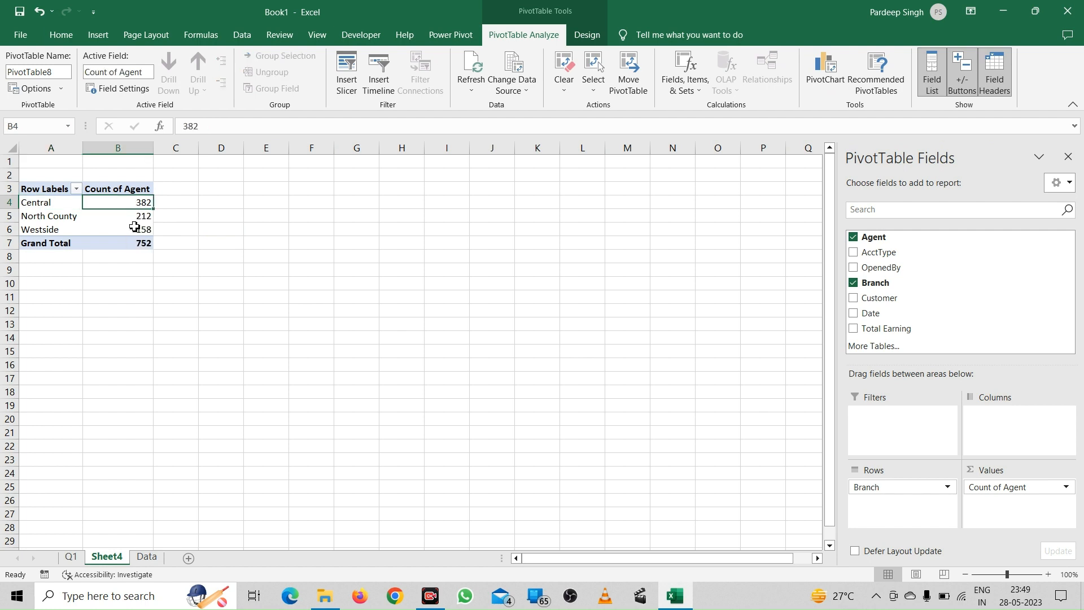
{"action": "left_click", "coordinate": [183, 242]}
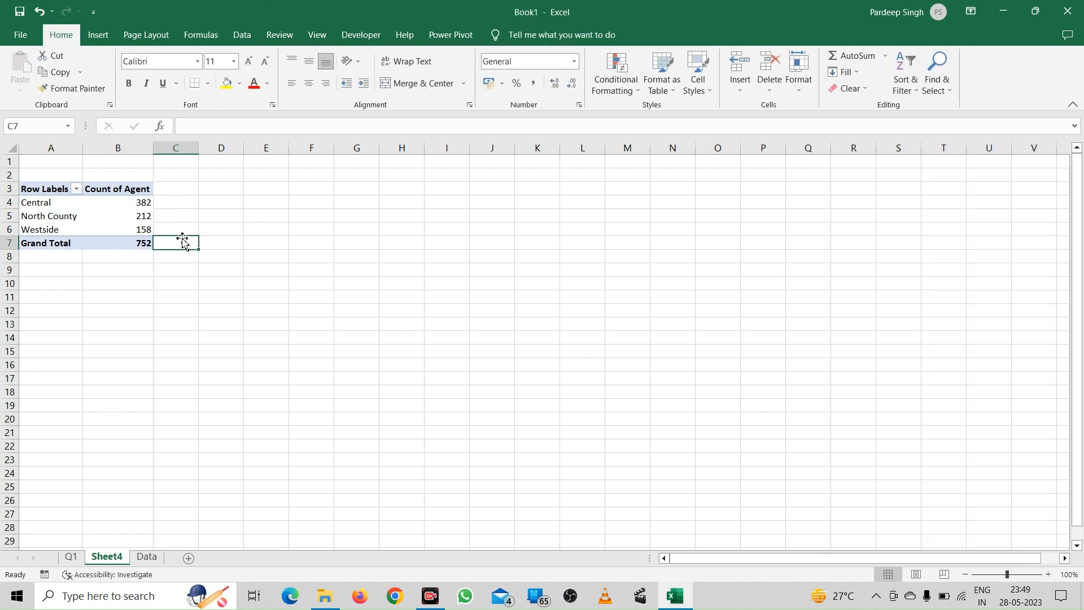
- Rename the worksheet holding the agents-per-branch PivotTable as Q3
{"action": "double_click", "coordinate": [107, 557]}
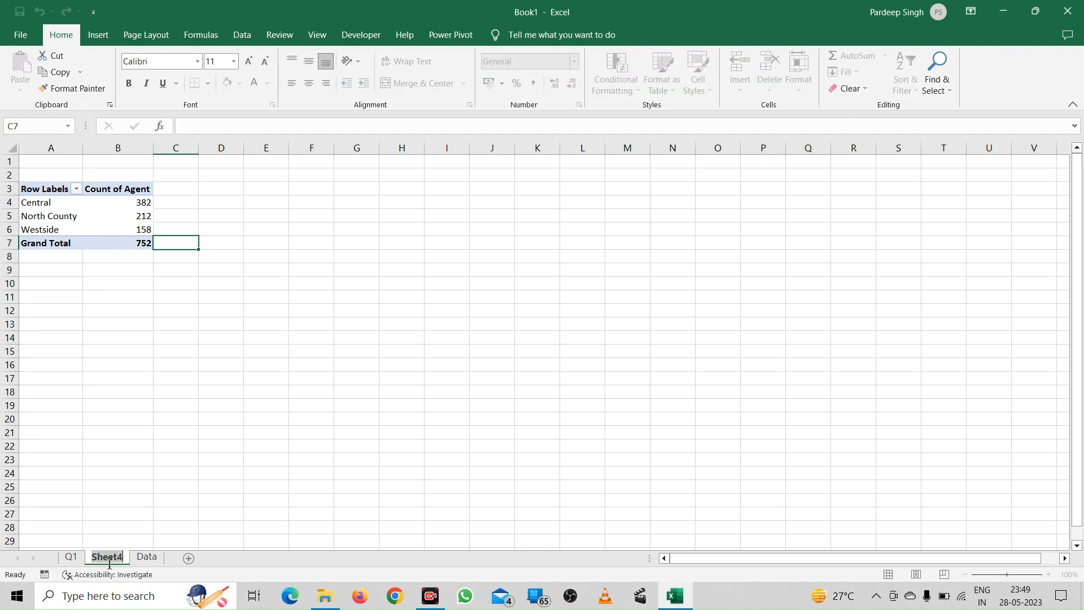
{"action": "type", "text": "Q3"}
{"action": "key", "text": "Return"}
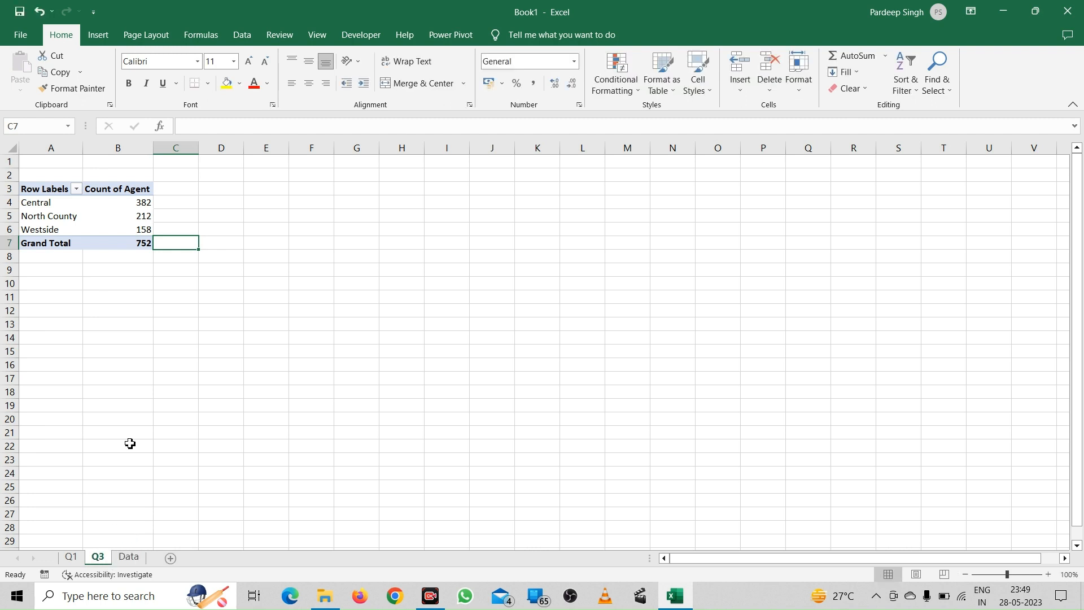
- Rename the PivotTable's row label header to Branch and its count header to Agents
{"action": "left_click", "coordinate": [90, 215]}
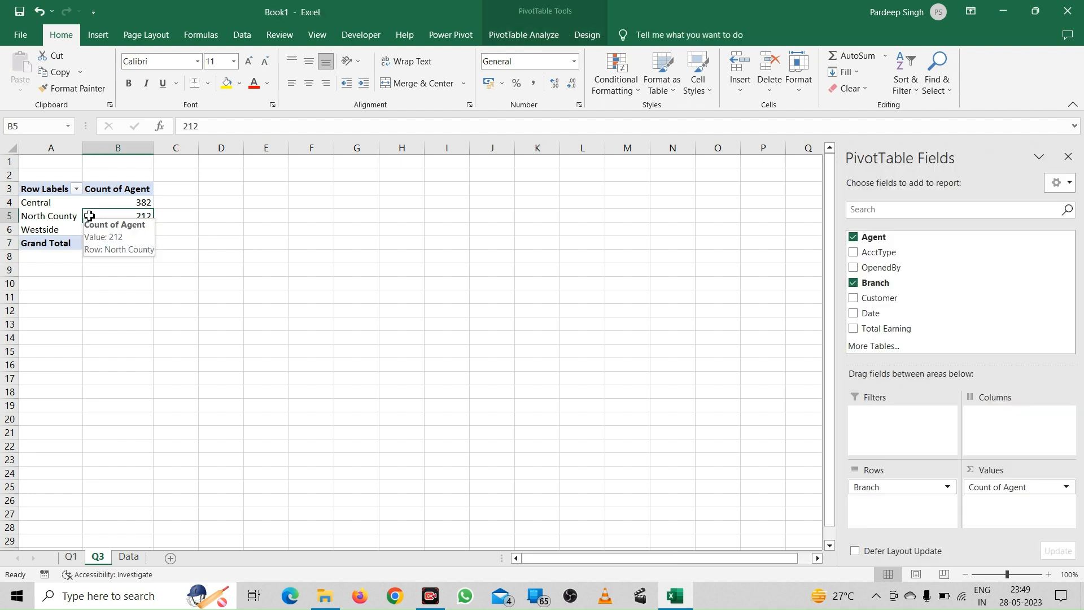
{"action": "left_click", "coordinate": [58, 192]}
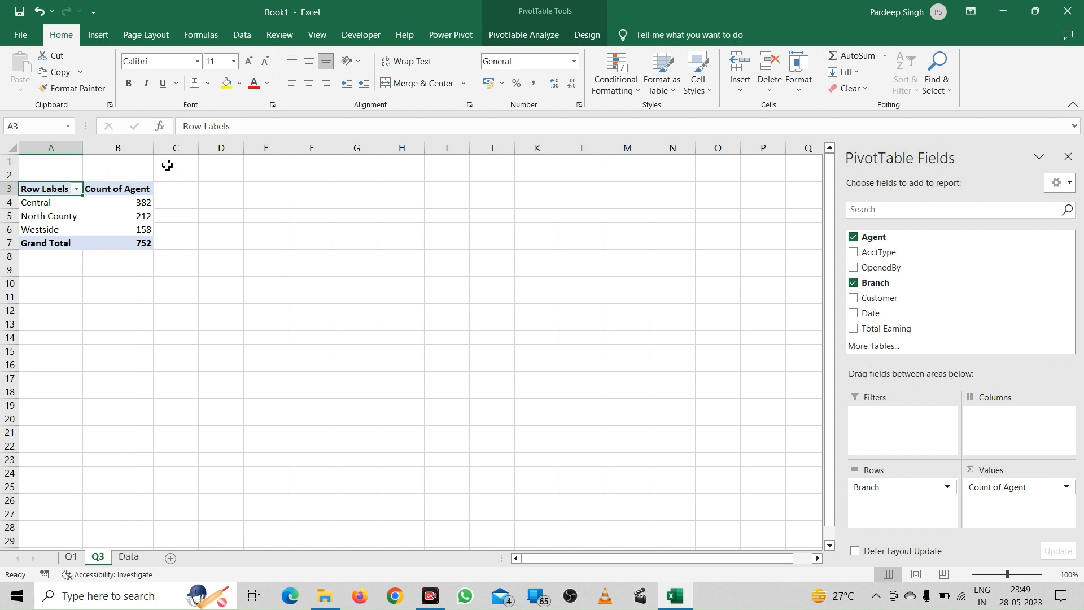
{"action": "type", "text": "B"}
{"action": "type", "text": "ranch"}
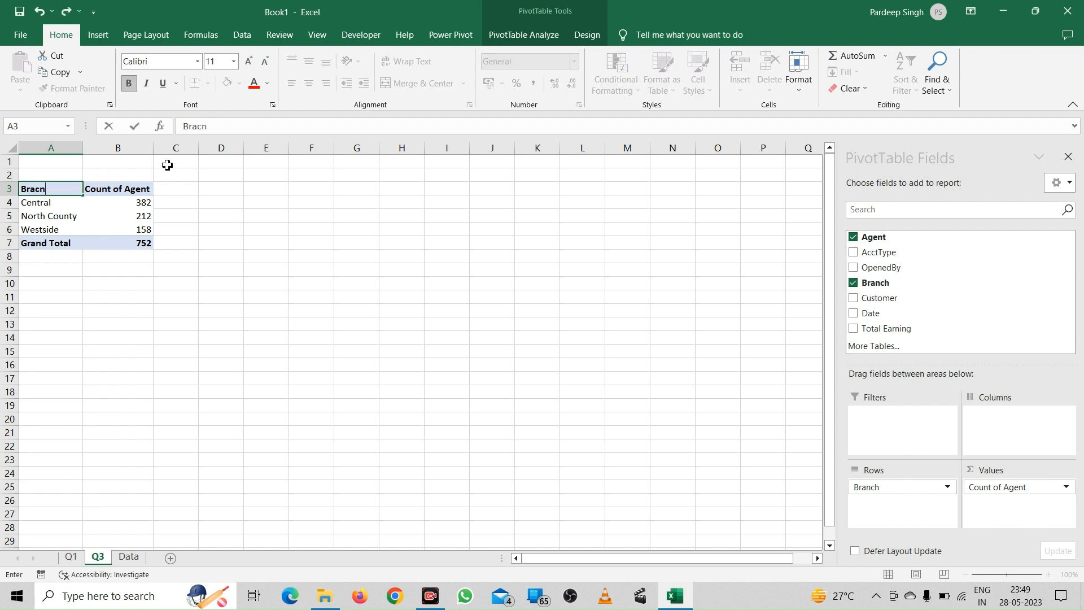
{"action": "key", "text": "Return"}
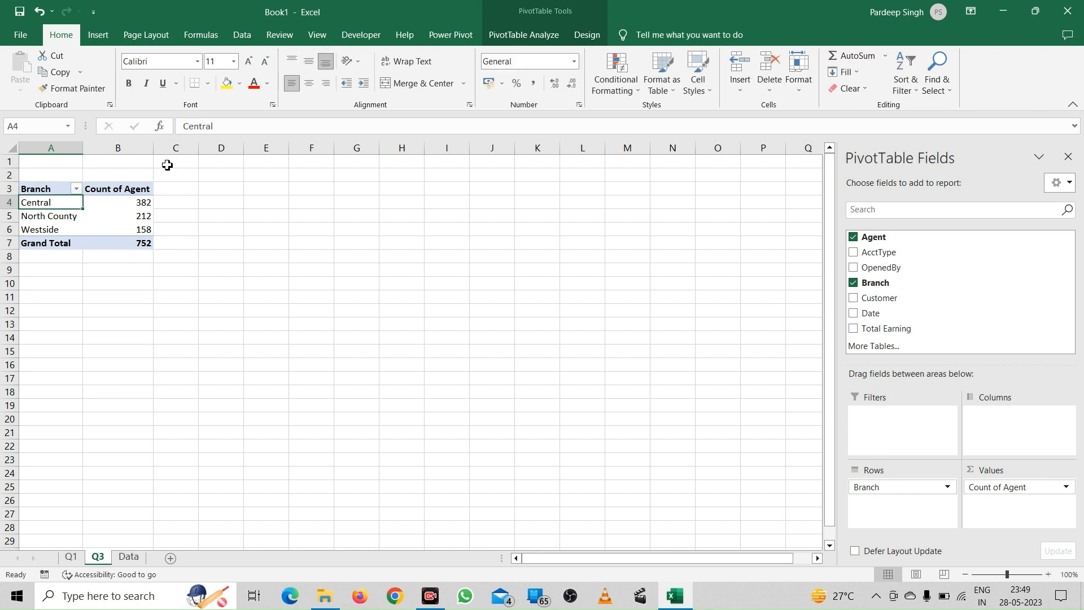
{"action": "left_click", "coordinate": [111, 191]}
{"action": "type", "text": "Agents"}
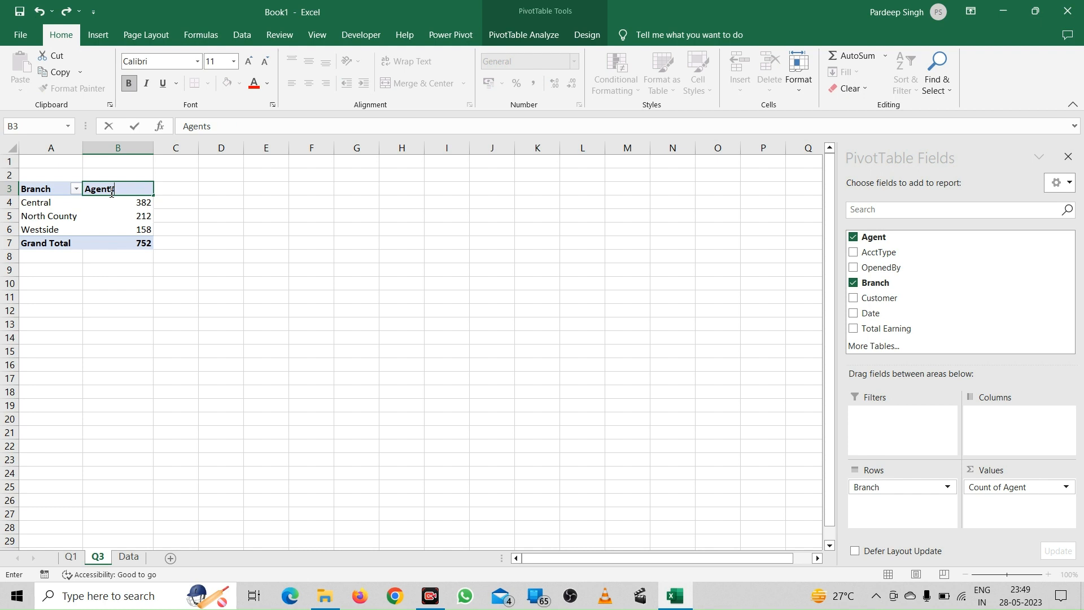
{"action": "key", "text": "Return"}
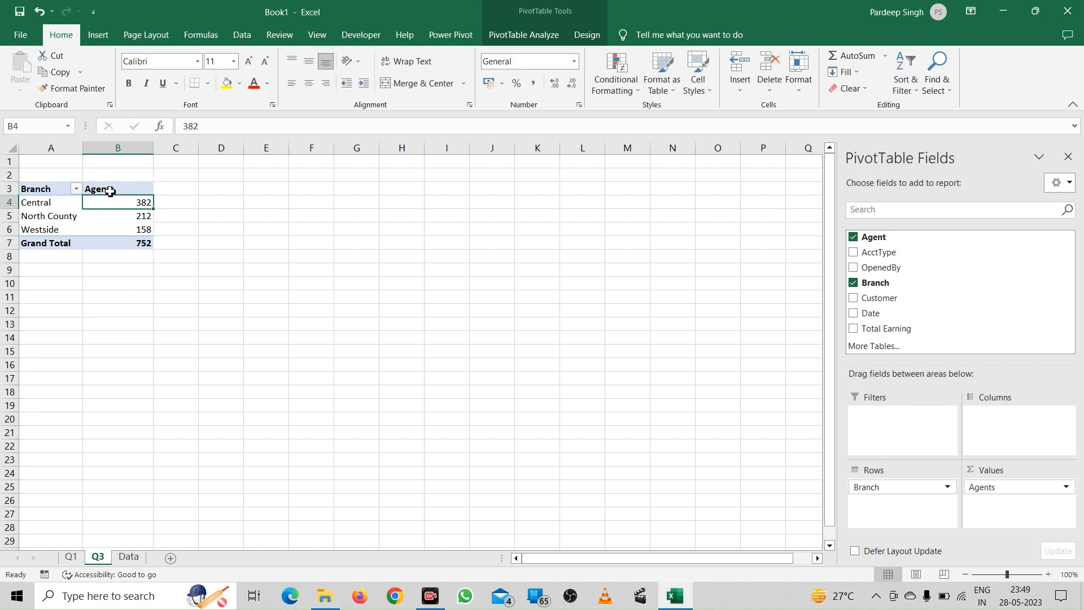
{"action": "left_click", "coordinate": [218, 215]}
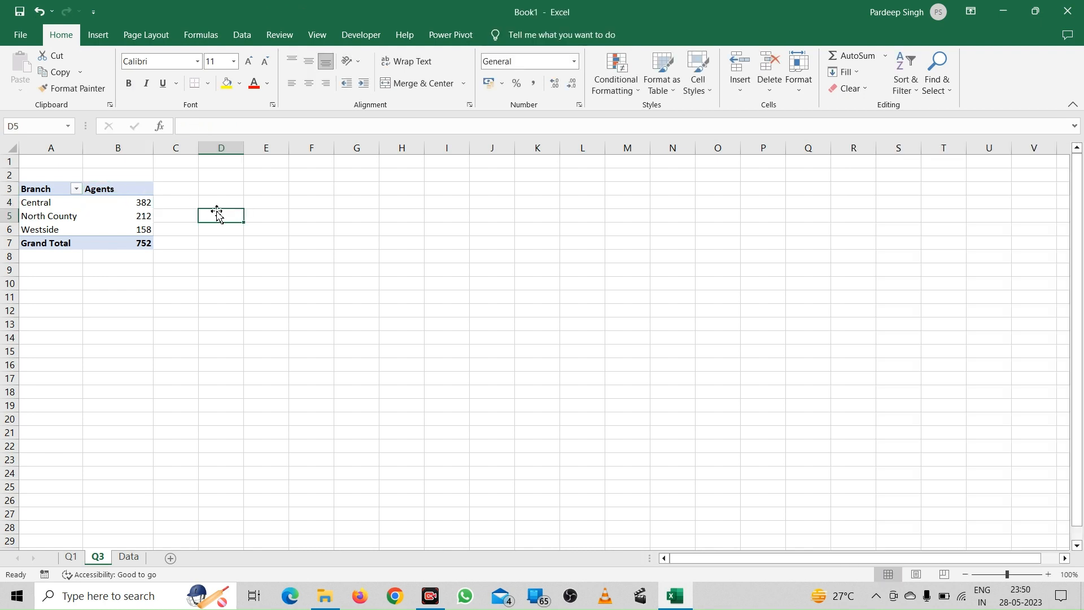
{"action": "left_click", "coordinate": [111, 206]}
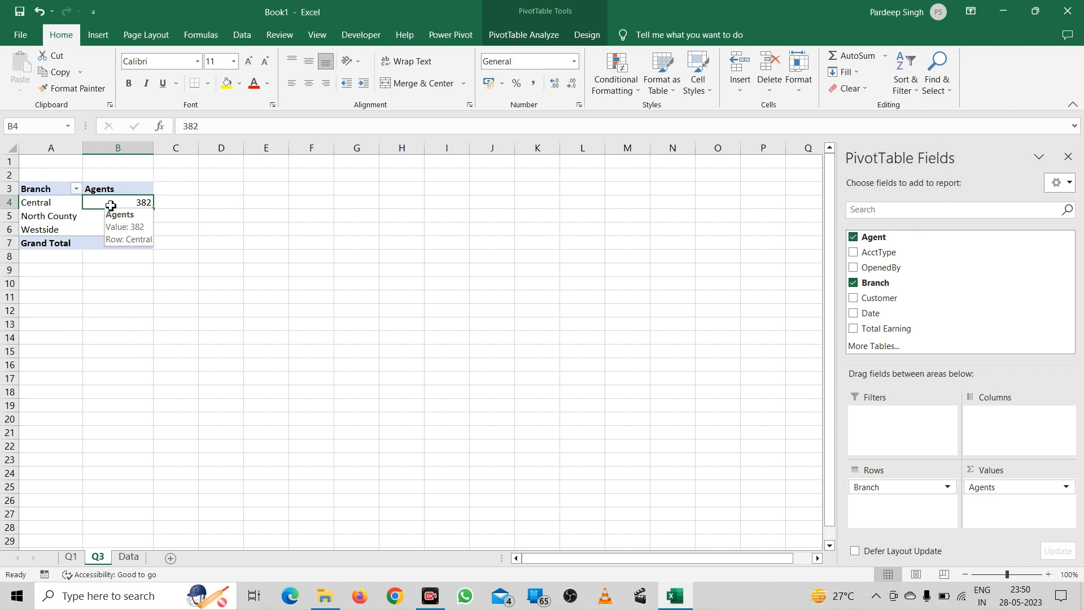
- Review question 4 on the Data sheet and insert a PivotTable from the agent dataset on a new worksheet
{"action": "left_click", "coordinate": [128, 557]}
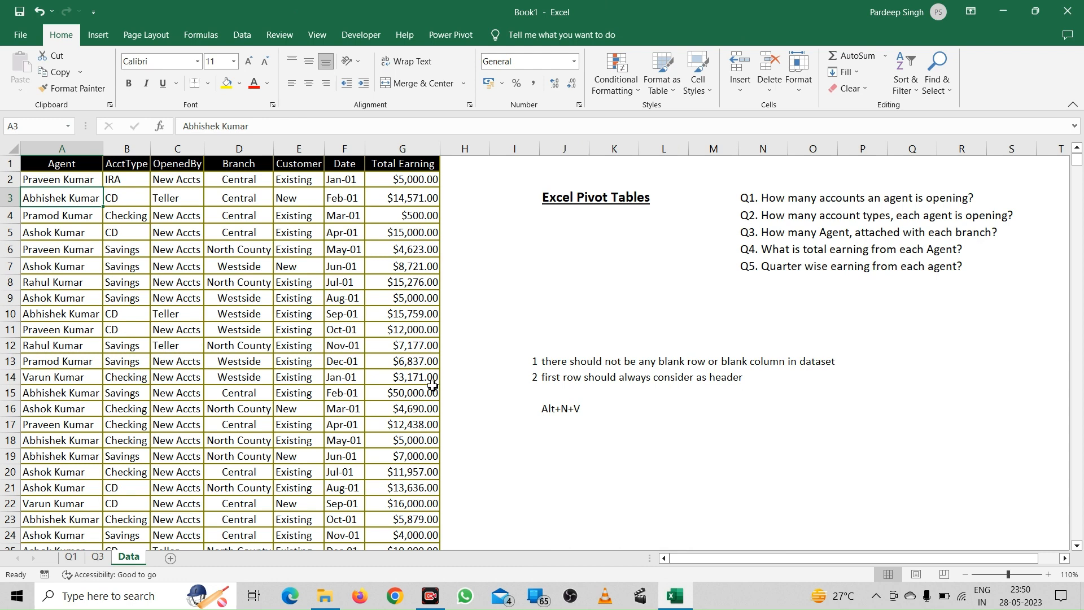
{"action": "left_click", "coordinate": [141, 304]}
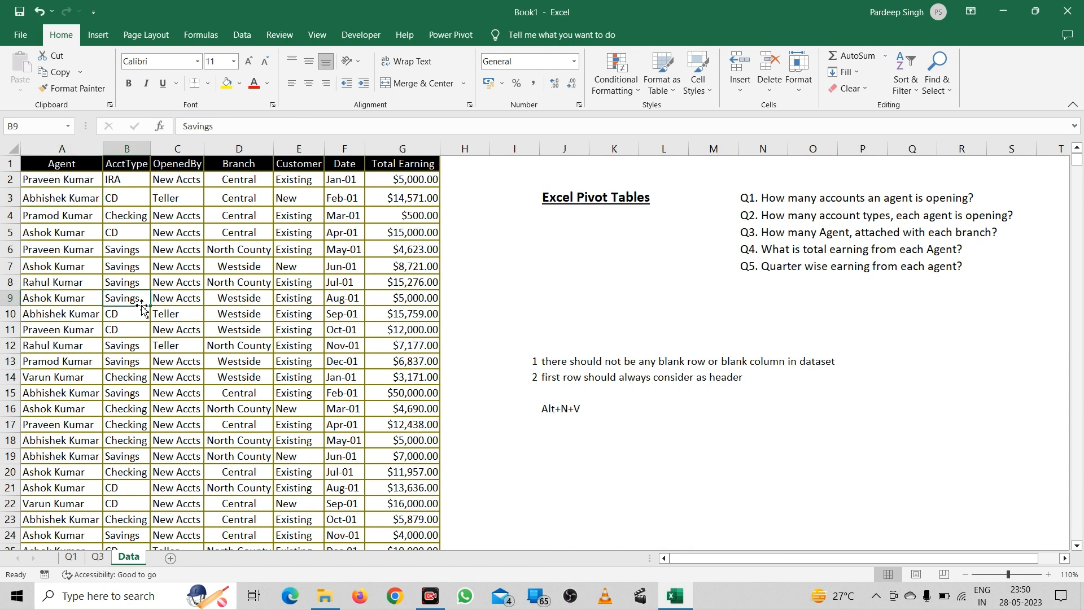
{"action": "key", "text": "alt+n"}
{"action": "key", "text": "v"}
{"action": "key", "text": "t"}
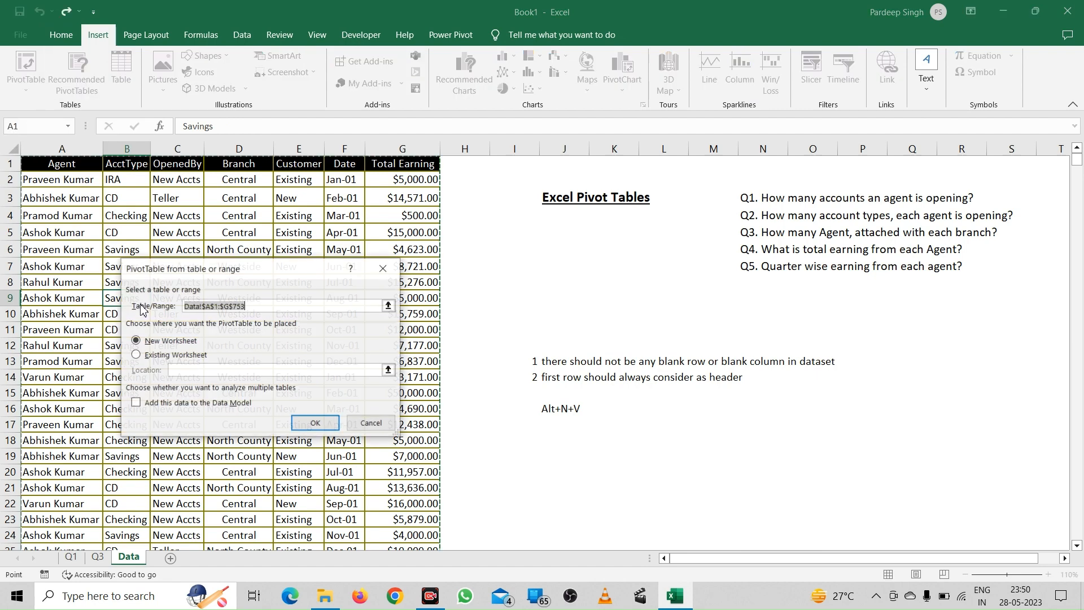
{"action": "left_click", "coordinate": [315, 424]}
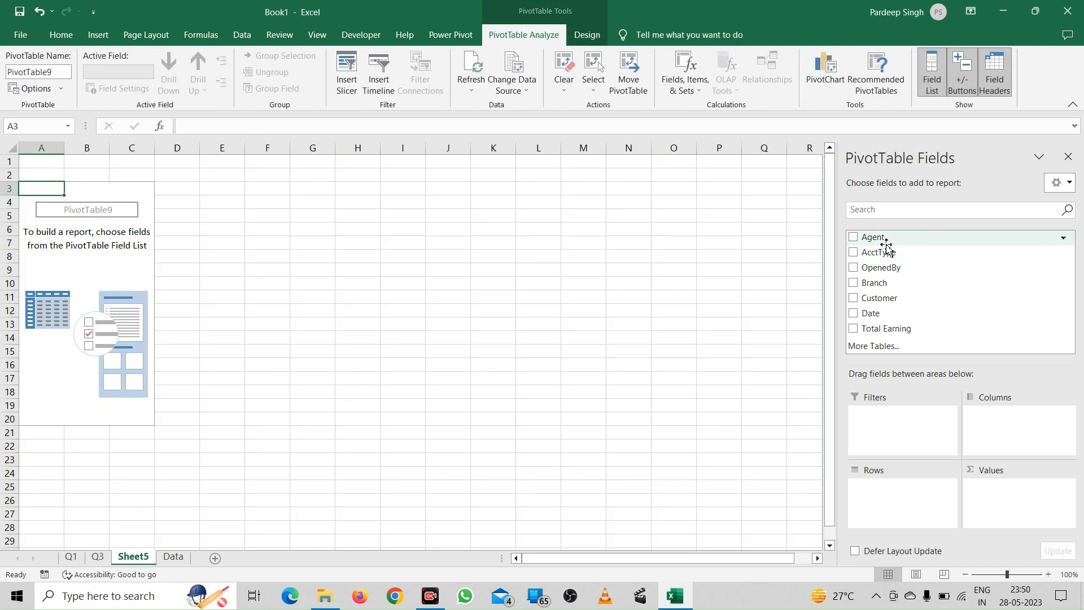
- Put Agent in Rows and the sum of Total Earning in Values of the new PivotTable
{"action": "left_click_drag", "start_coordinate": [886, 245], "coordinate": [886, 495]}
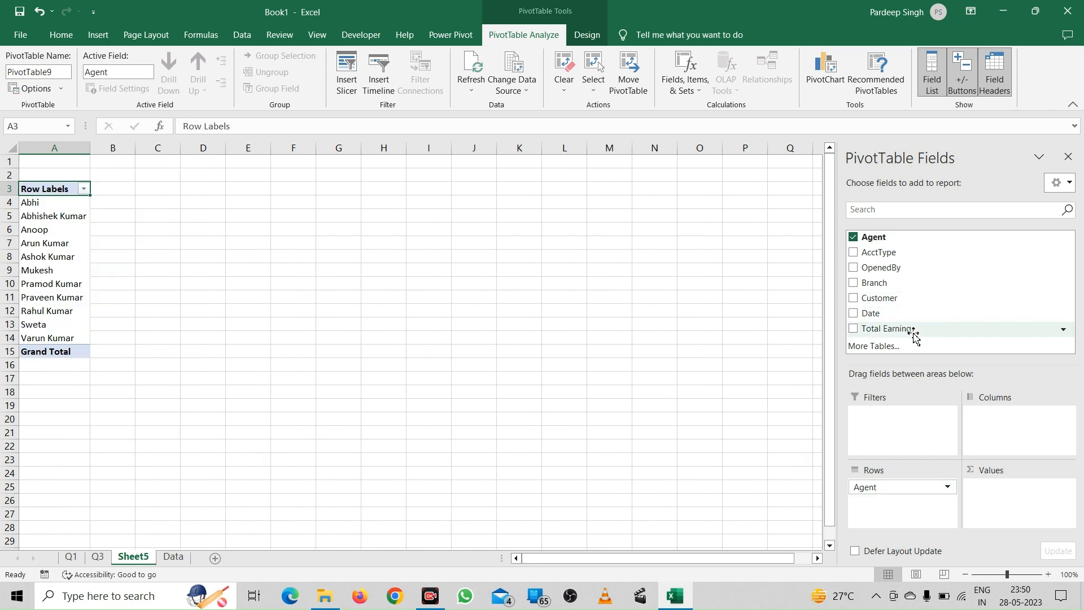
{"action": "left_click_drag", "start_coordinate": [913, 334], "coordinate": [1007, 492]}
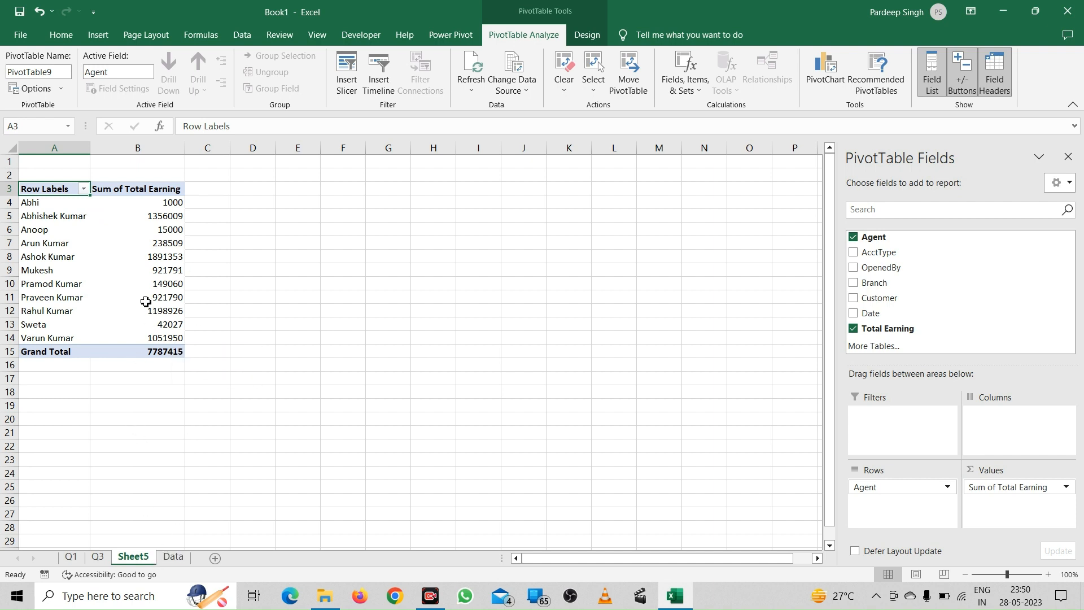
{"action": "left_click", "coordinate": [146, 299]}
- Rename the worksheet with the total earning per agent PivotTable as Q4
{"action": "double_click", "coordinate": [135, 562]}
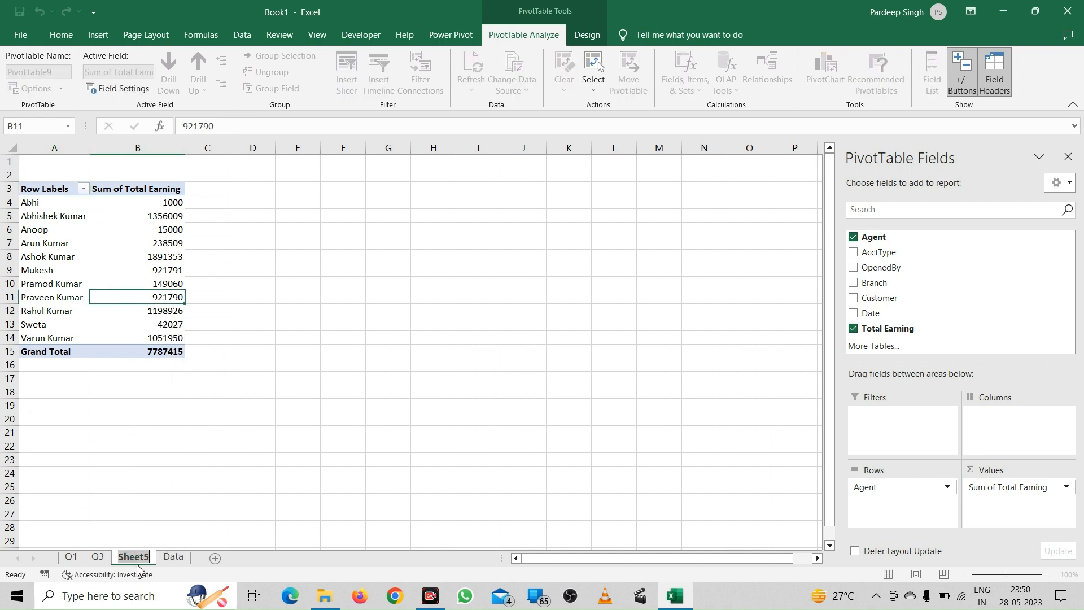
{"action": "type", "text": "Q"}
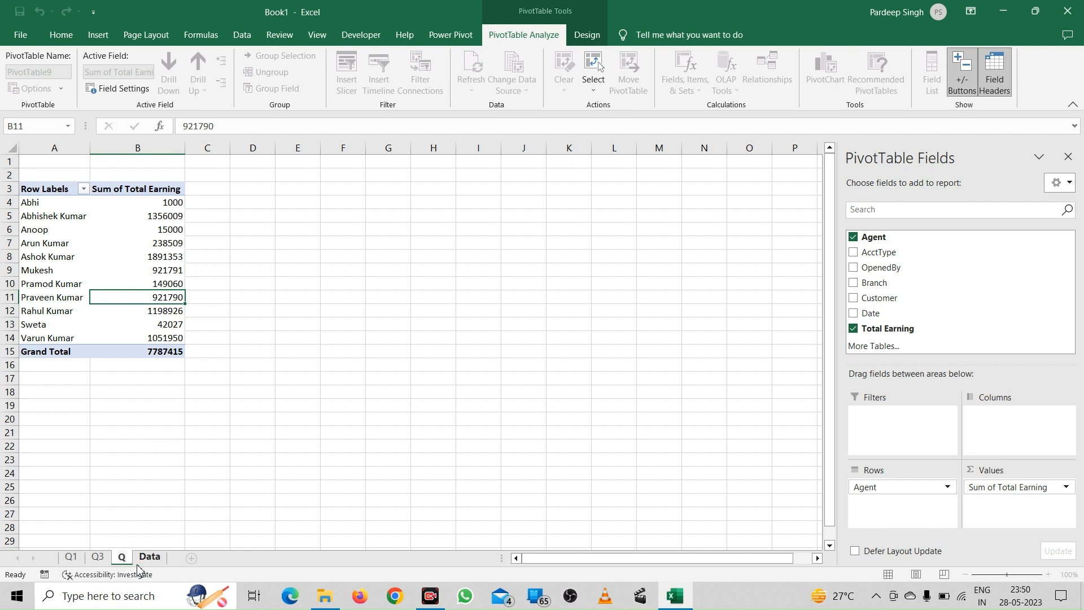
{"action": "type", "text": "4"}
{"action": "key", "text": "Return"}
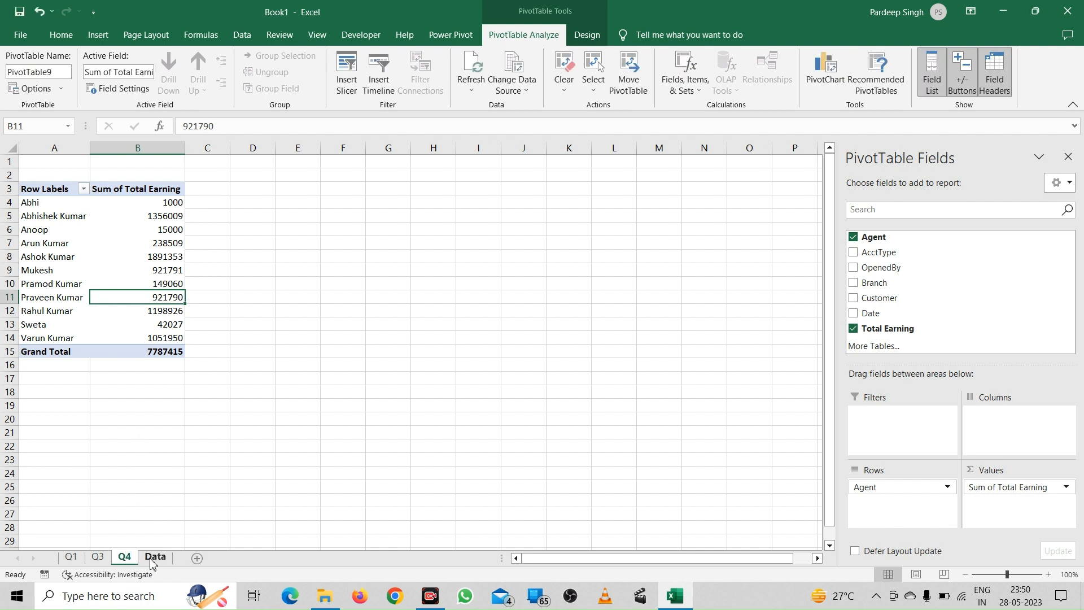
- Insert another PivotTable from the Data sheet's dataset on a new worksheet for question 5 and put Agent in Rows
{"action": "left_click", "coordinate": [150, 557]}
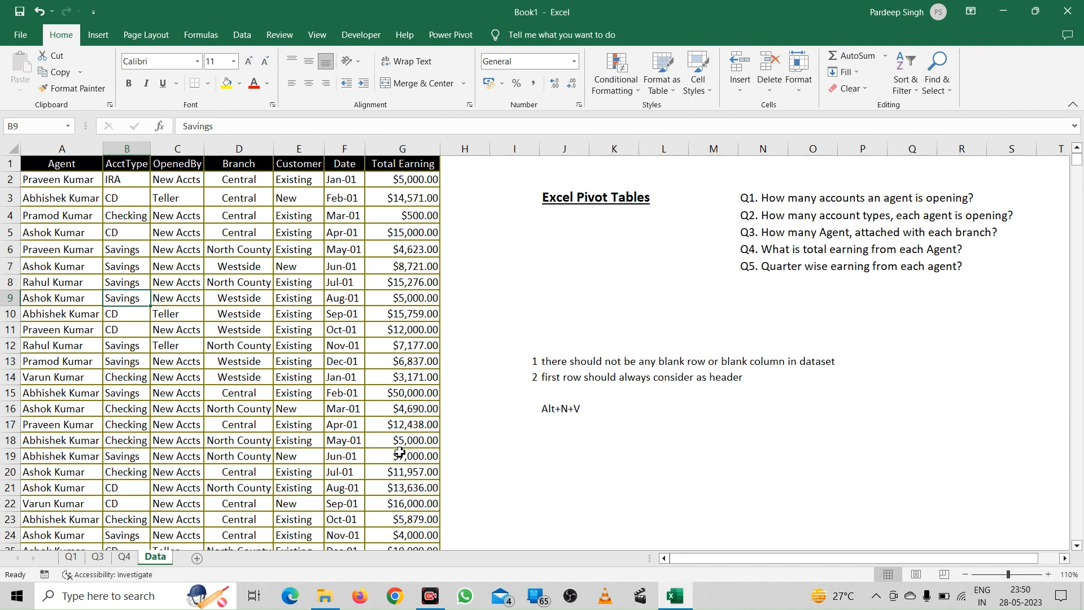
{"action": "left_click", "coordinate": [348, 278]}
{"action": "key", "text": "alt+n"}
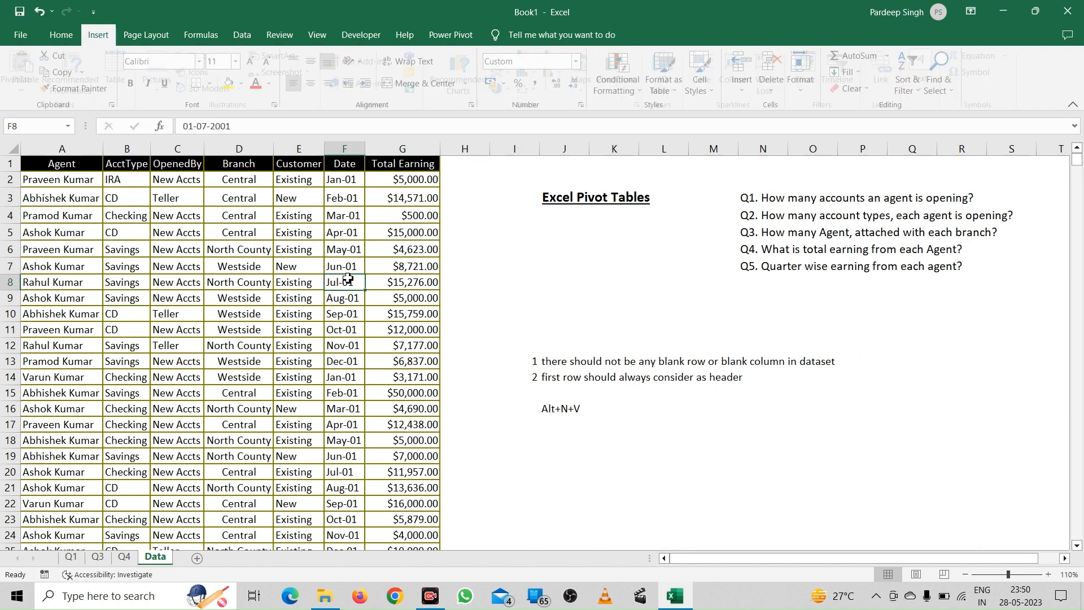
{"action": "key", "text": "v"}
{"action": "key", "text": "t"}
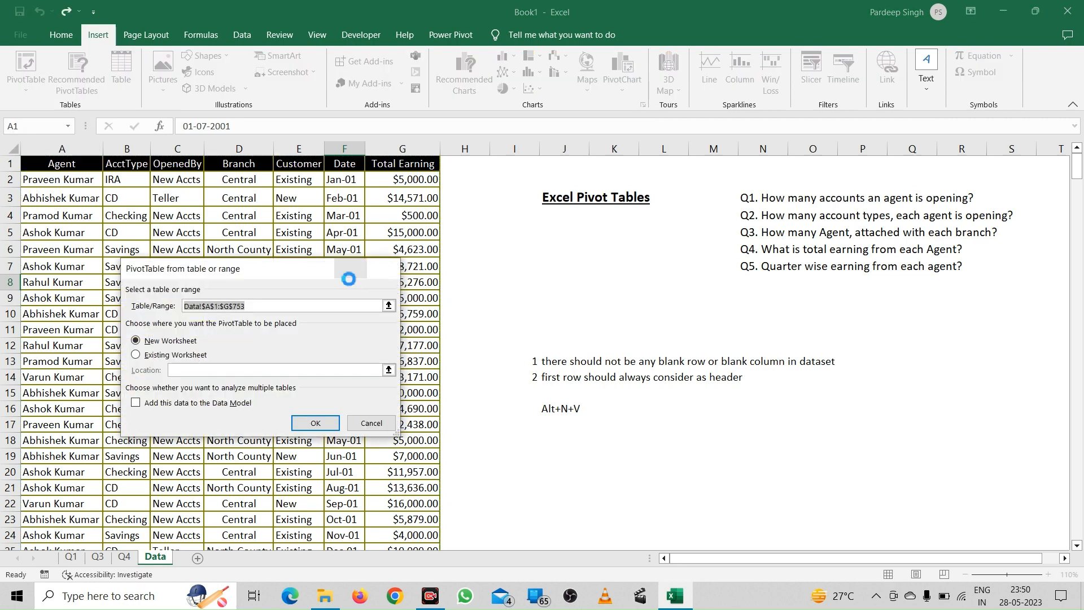
{"action": "key", "text": "Return"}
{"action": "left_click", "coordinate": [118, 347]}
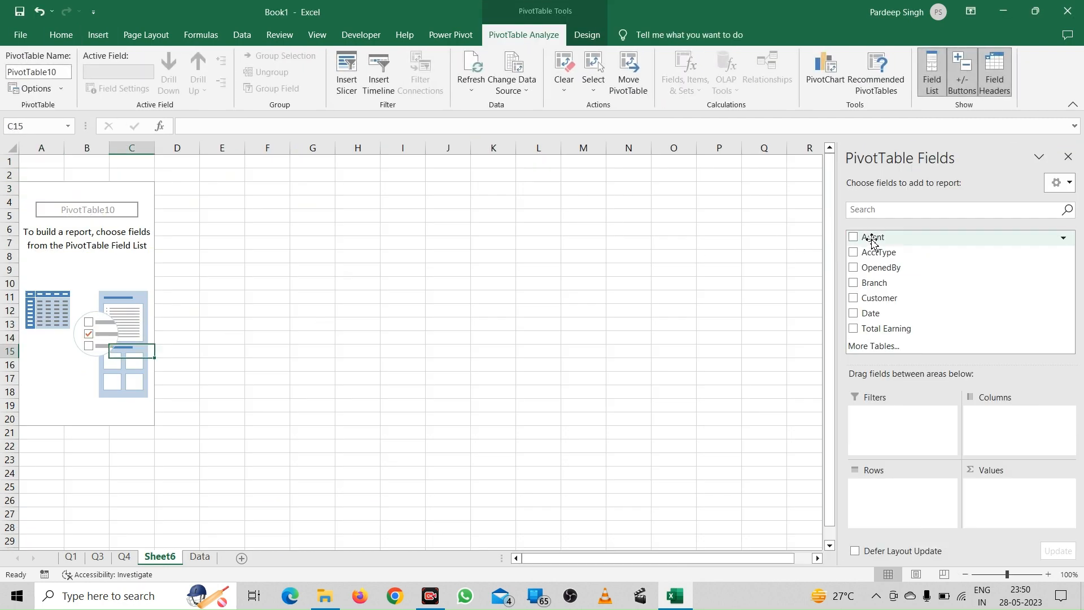
{"action": "left_click_drag", "start_coordinate": [871, 241], "coordinate": [889, 499]}
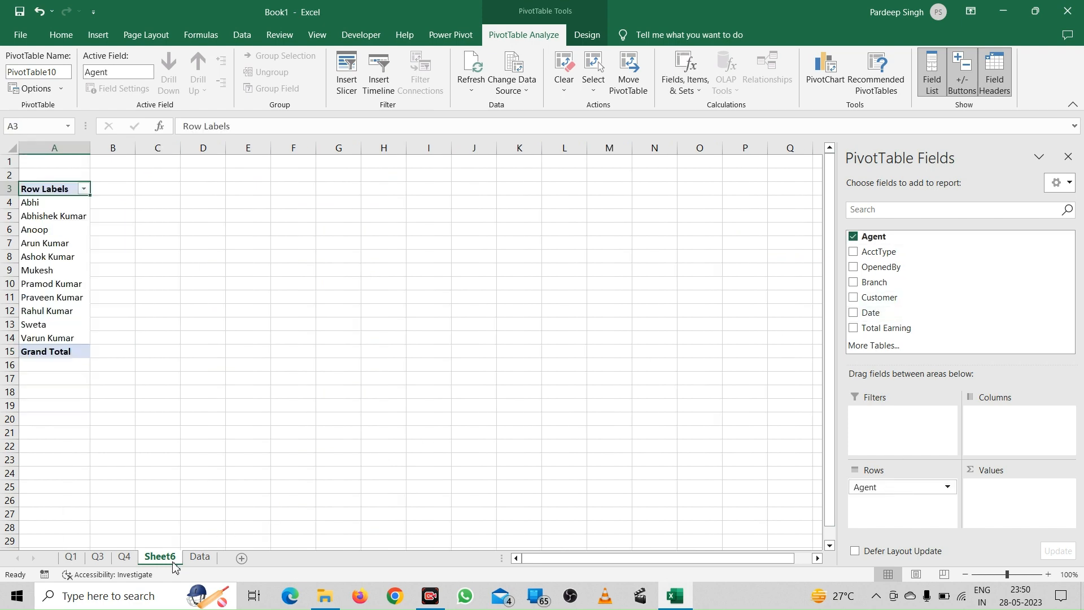
- Examine the Date column on the Data sheet from its first to its last record
{"action": "left_click", "coordinate": [199, 557]}
{"action": "left_click", "coordinate": [333, 312]}
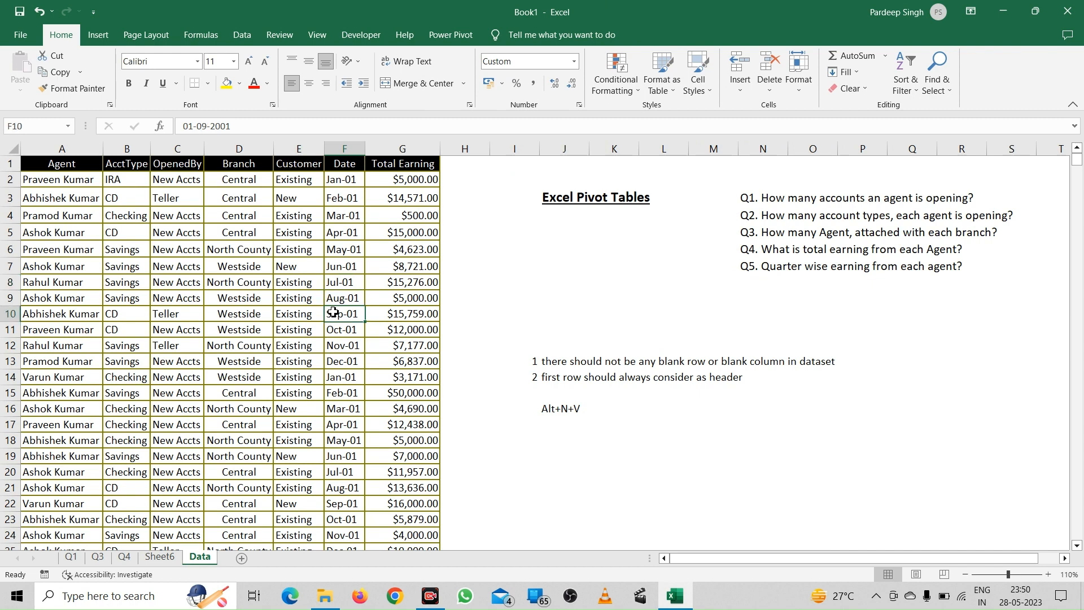
{"action": "key", "text": "Down"}
{"action": "key", "text": "Right"}
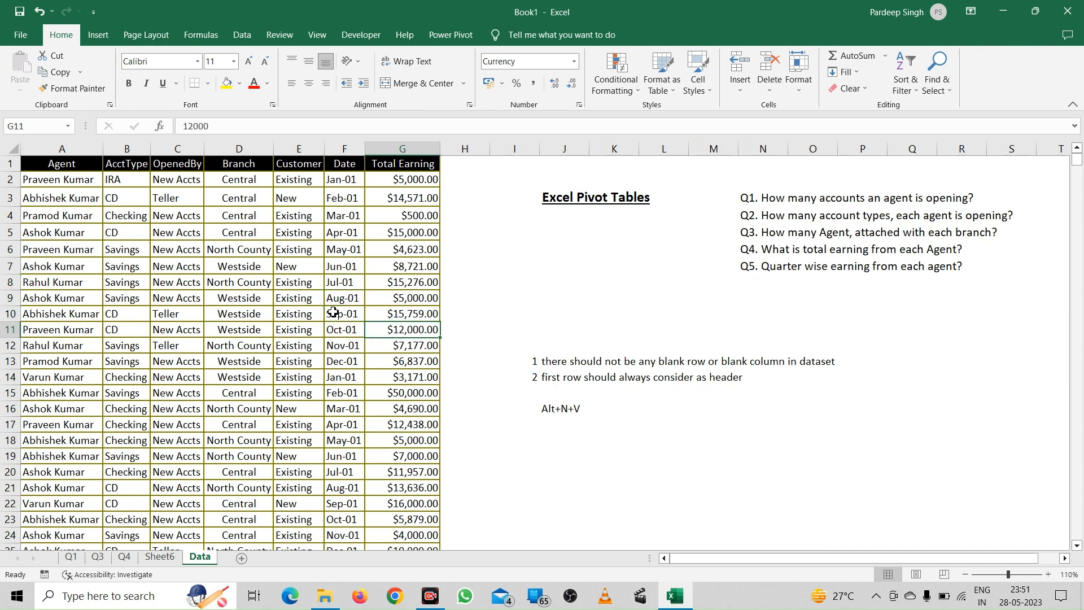
{"action": "left_click", "coordinate": [333, 313]}
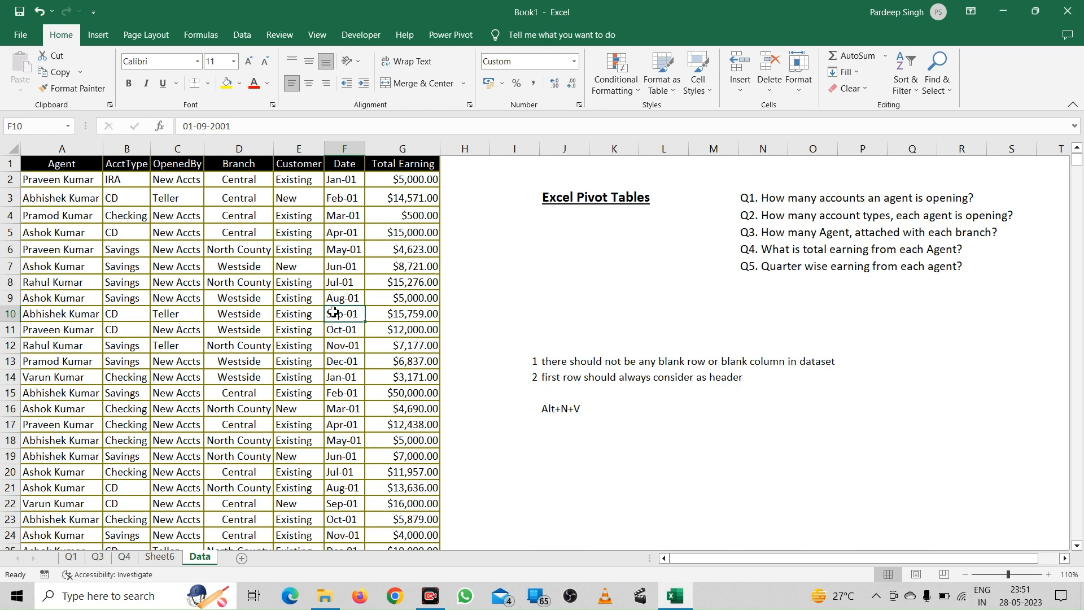
{"action": "key", "text": "ctrl+Down"}
{"action": "key", "text": "ctrl+Down"}
{"action": "key", "text": "ctrl+Up"}
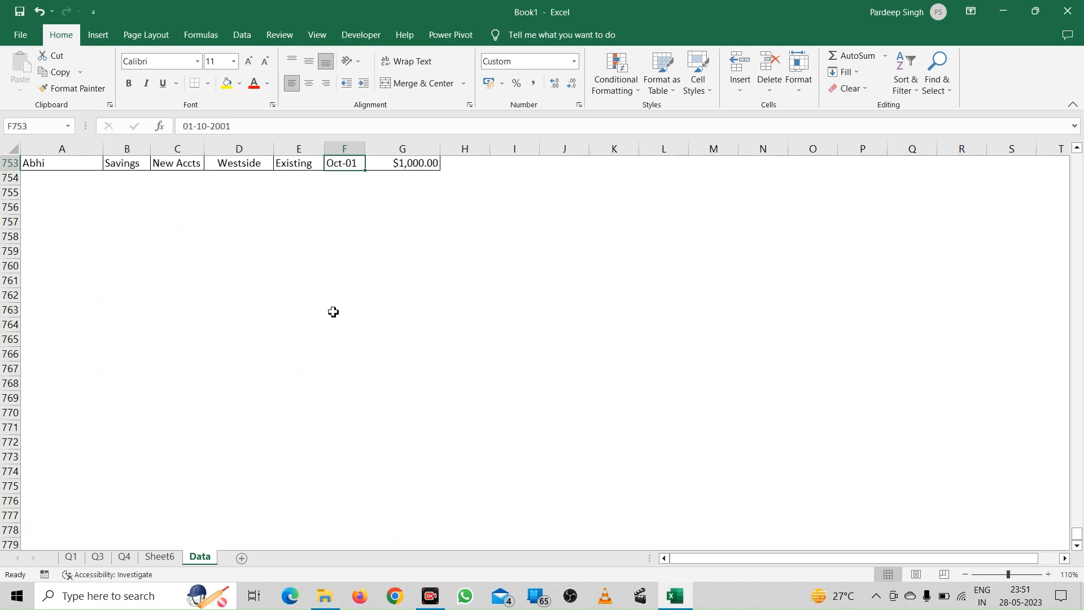
{"action": "key", "text": "ctrl+Up"}
{"action": "key", "text": "Down"}
{"action": "key", "text": "Down"}
{"action": "key", "text": "Down"}
{"action": "key", "text": "Down"}
{"action": "key", "text": "Down"}
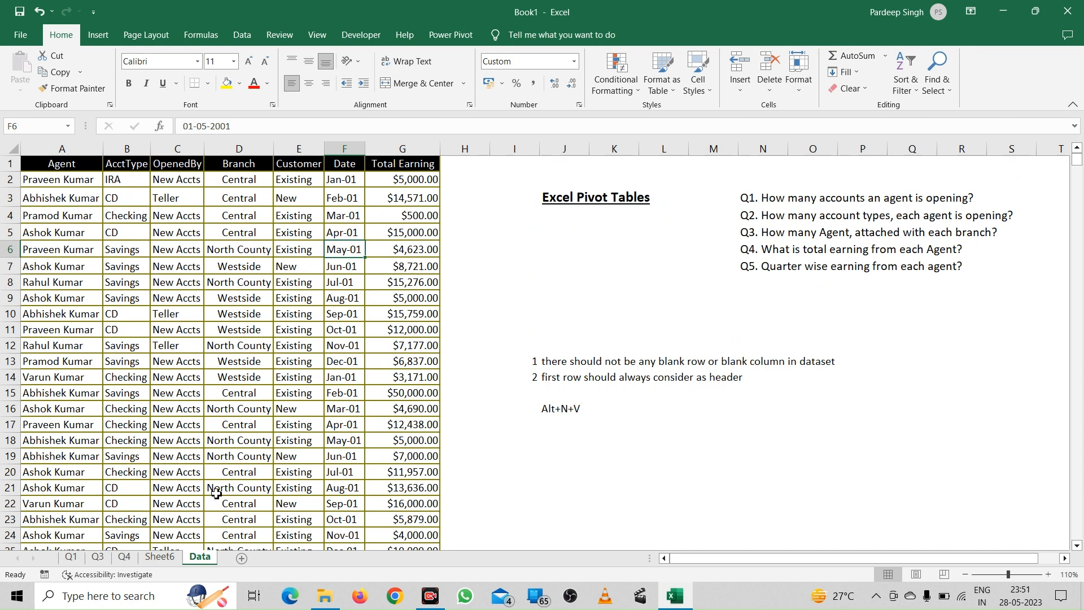
- Add Date to Columns and the sum of Total Earning to Values in the question 5 PivotTable
{"action": "left_click", "coordinate": [163, 561]}
{"action": "left_click", "coordinate": [70, 308]}
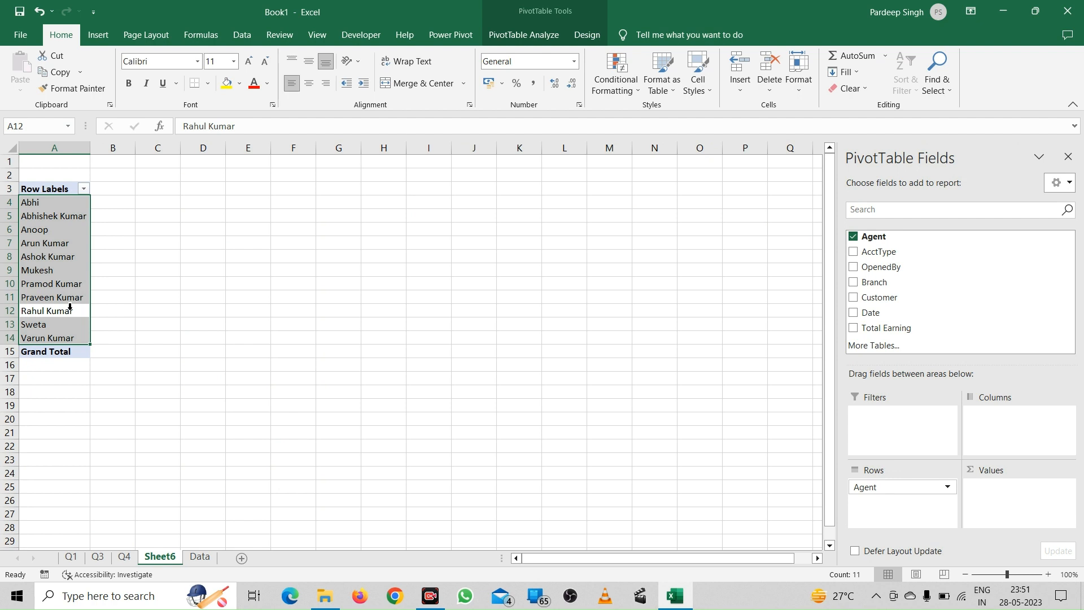
{"action": "left_click", "coordinate": [70, 309]}
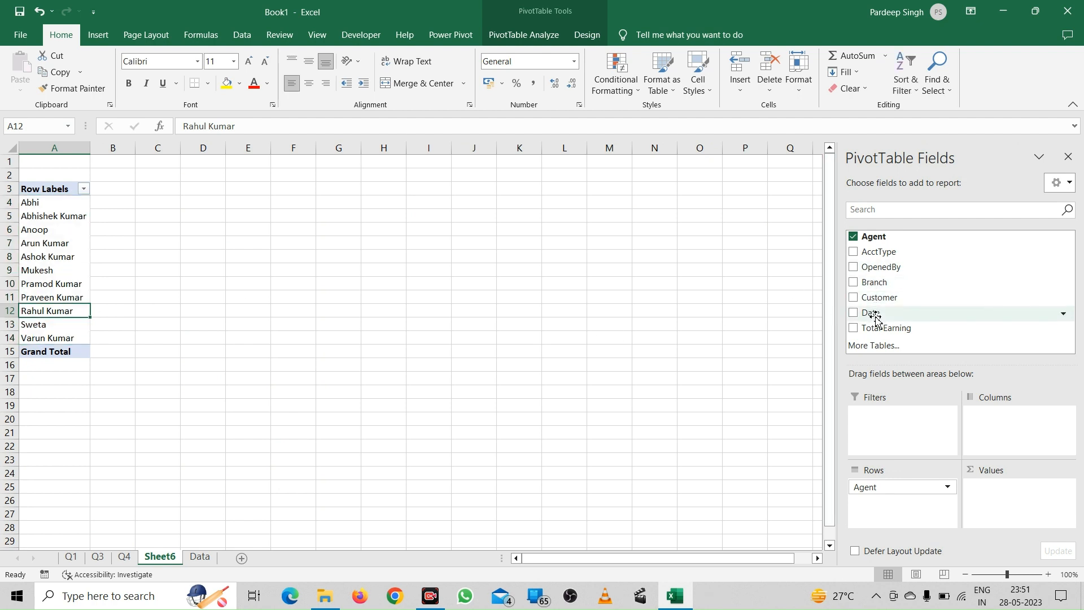
{"action": "left_click_drag", "start_coordinate": [876, 317], "coordinate": [994, 426]}
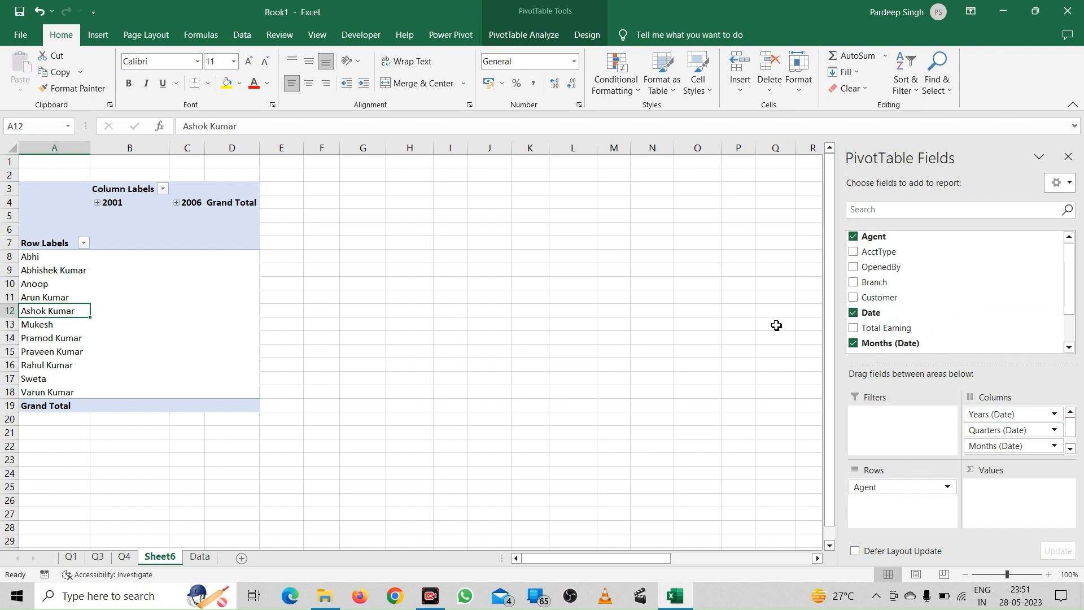
{"action": "left_click", "coordinate": [202, 558]}
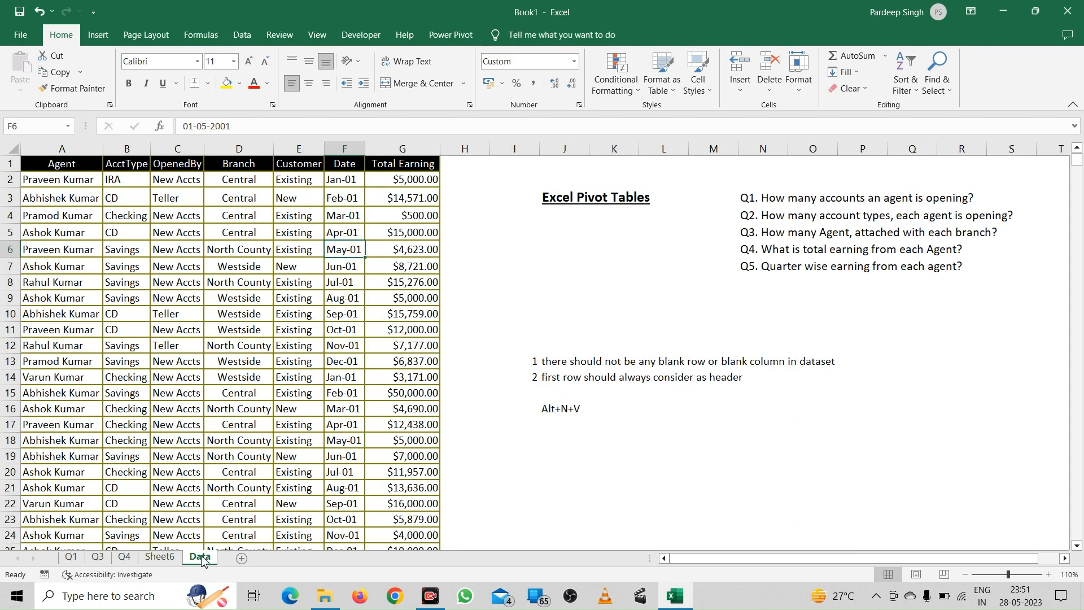
{"action": "left_click", "coordinate": [159, 558]}
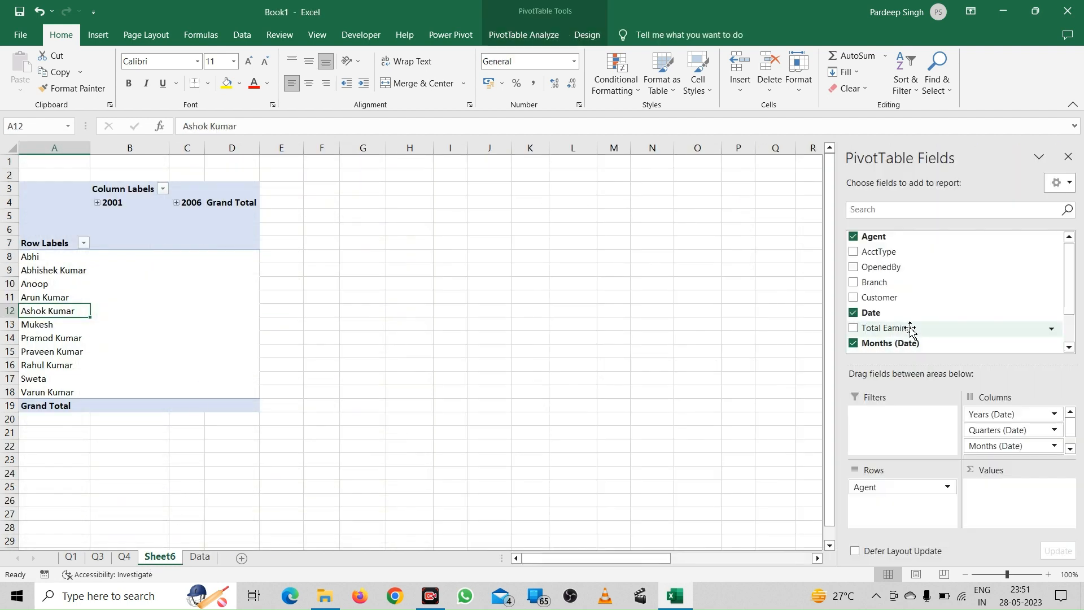
{"action": "left_click_drag", "start_coordinate": [911, 329], "coordinate": [1008, 500]}
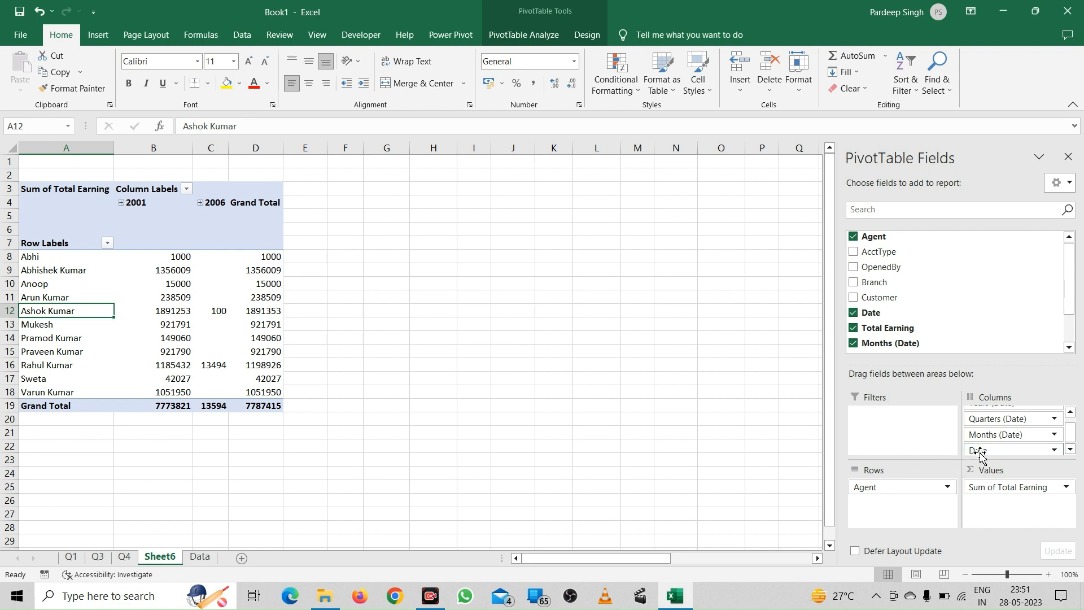
- Remove Date and Years from Columns so the question 5 PivotTable is grouped by quarter, and rename its worksheet as Q5
{"action": "left_click_drag", "start_coordinate": [980, 454], "coordinate": [712, 426]}
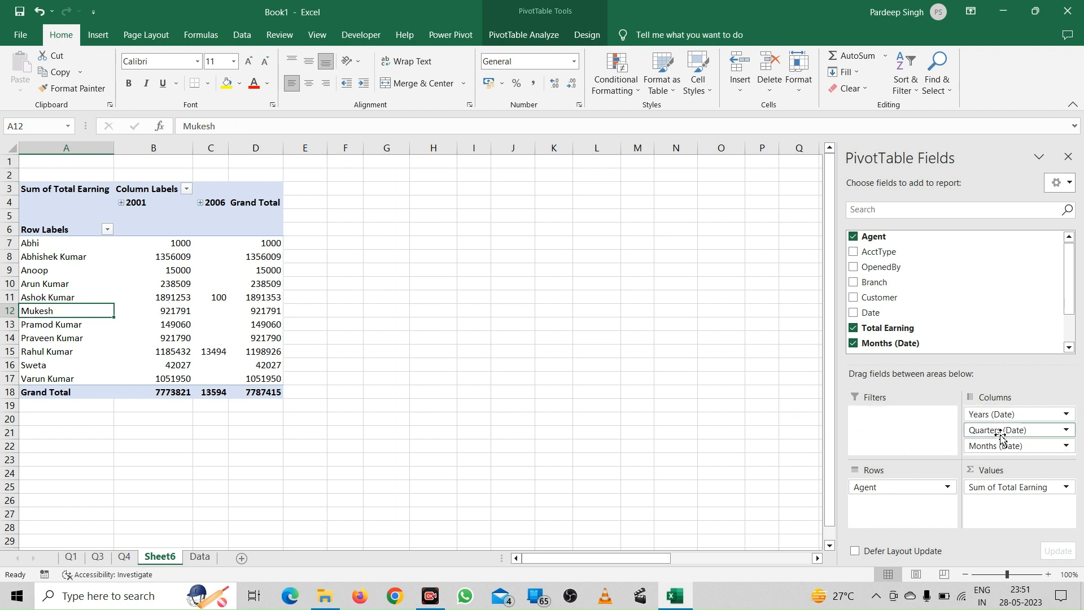
{"action": "left_click_drag", "start_coordinate": [1000, 418], "coordinate": [719, 415]}
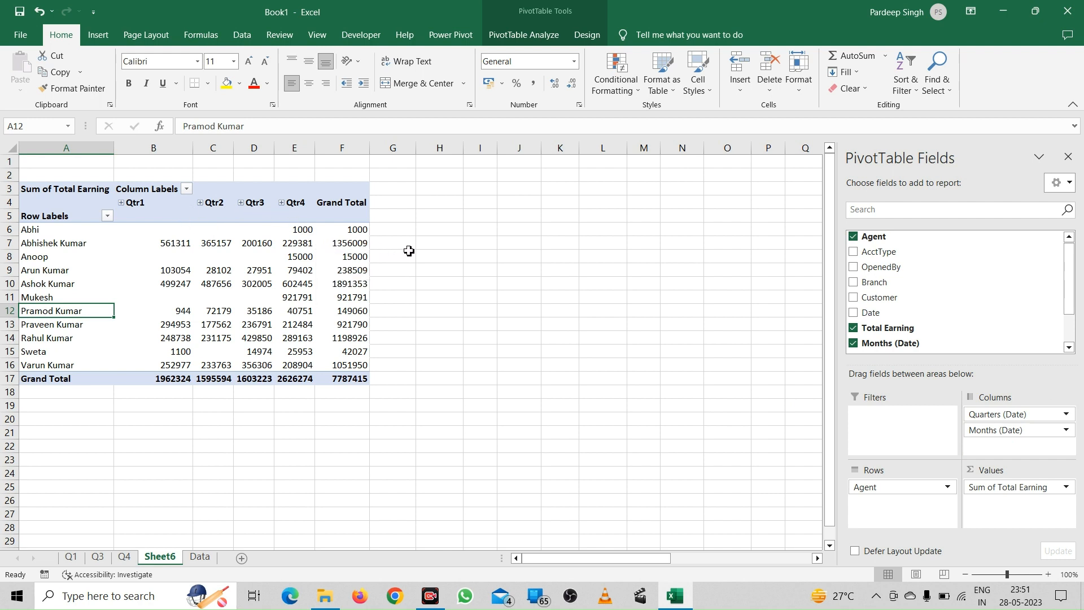
{"action": "double_click", "coordinate": [157, 557]}
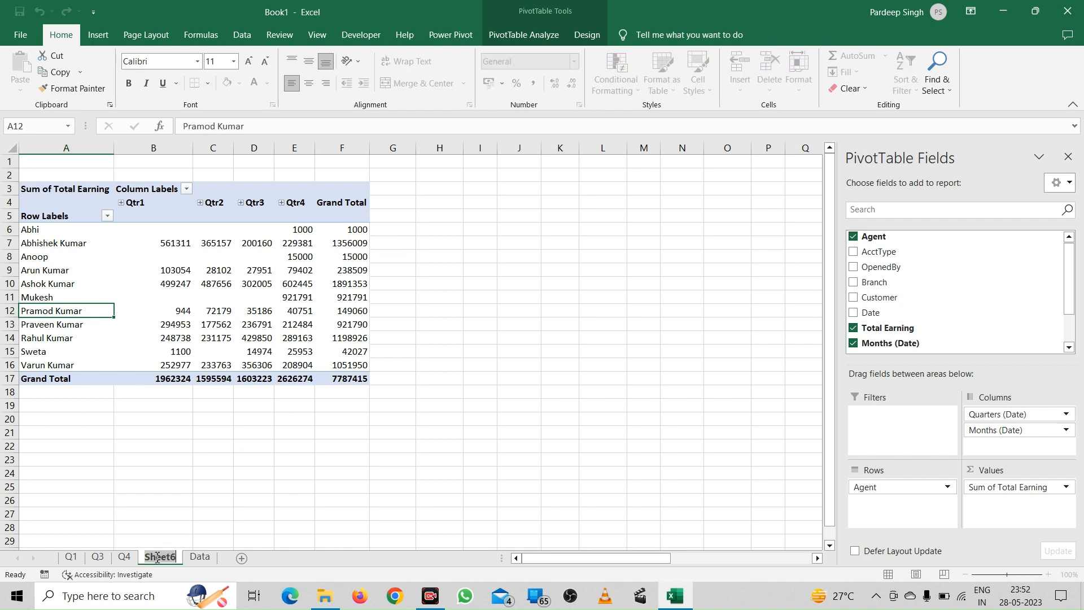
{"action": "type", "text": "Q"}
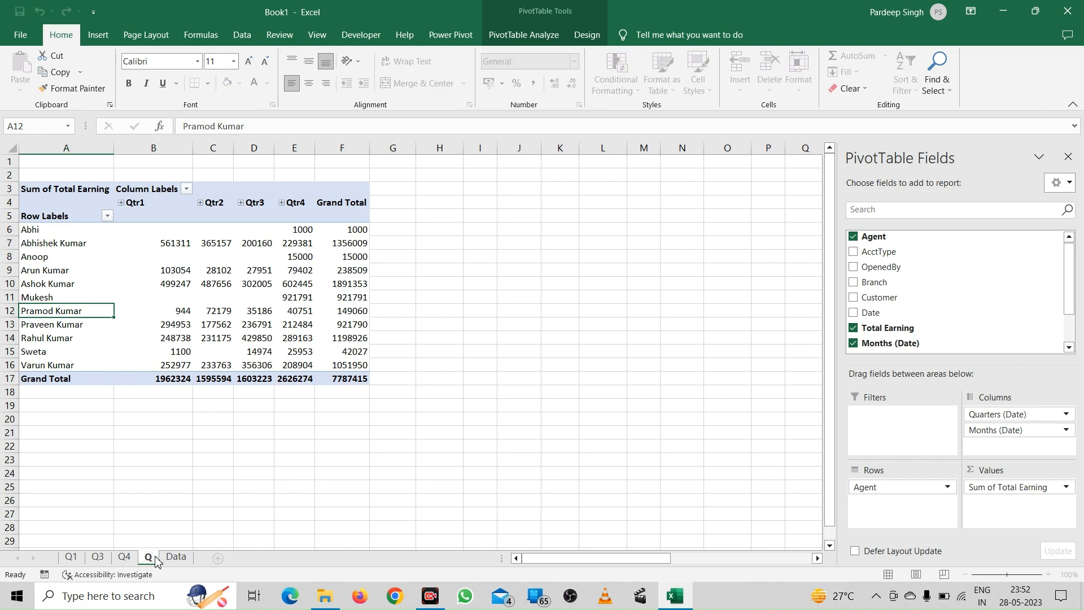
{"action": "type", "text": "5"}
{"action": "key", "text": "Return"}
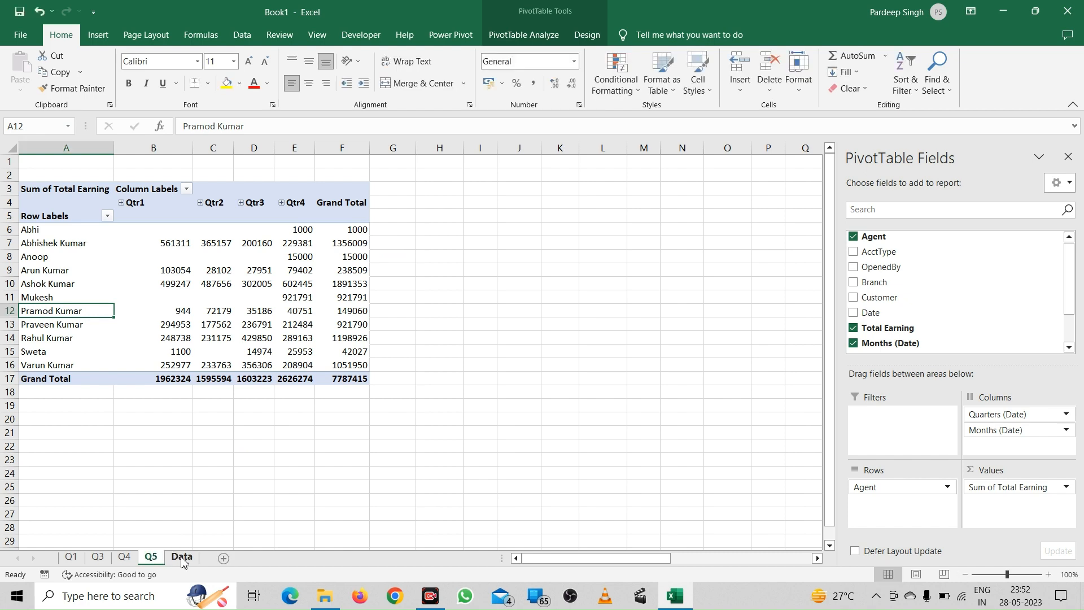
- Check the list of questions on the Data sheet and return to the Q5 sheet
{"action": "left_click", "coordinate": [182, 558]}
{"action": "left_click", "coordinate": [594, 393]}
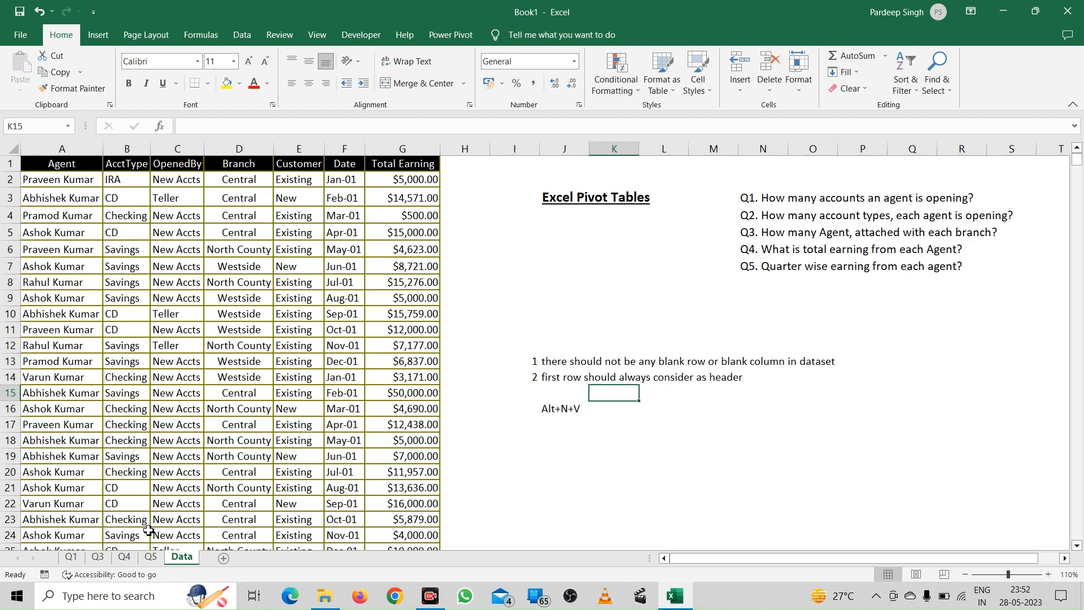
{"action": "left_click", "coordinate": [150, 557]}
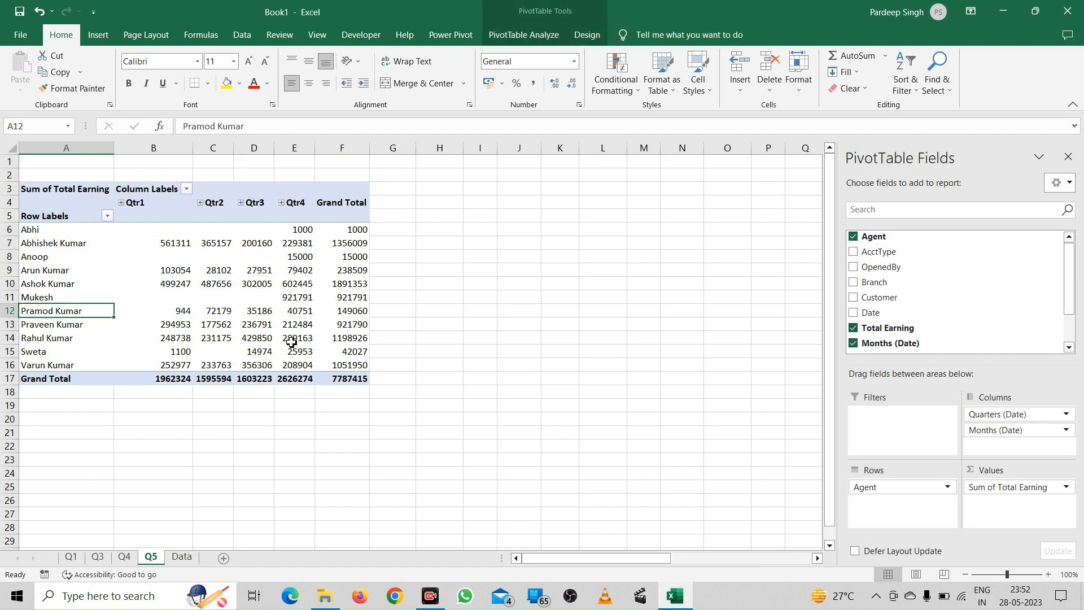
- Change the summary calculation of Total Earning in the Q5 PivotTable to Average
{"action": "mouse_move", "coordinate": [292, 343]}
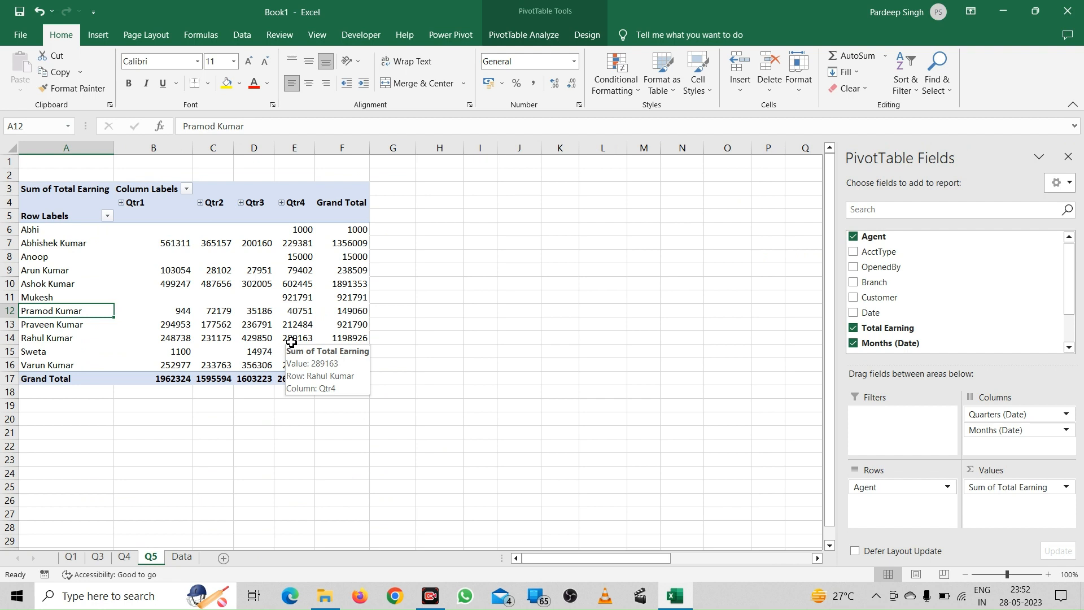
{"action": "left_click", "coordinate": [334, 259]}
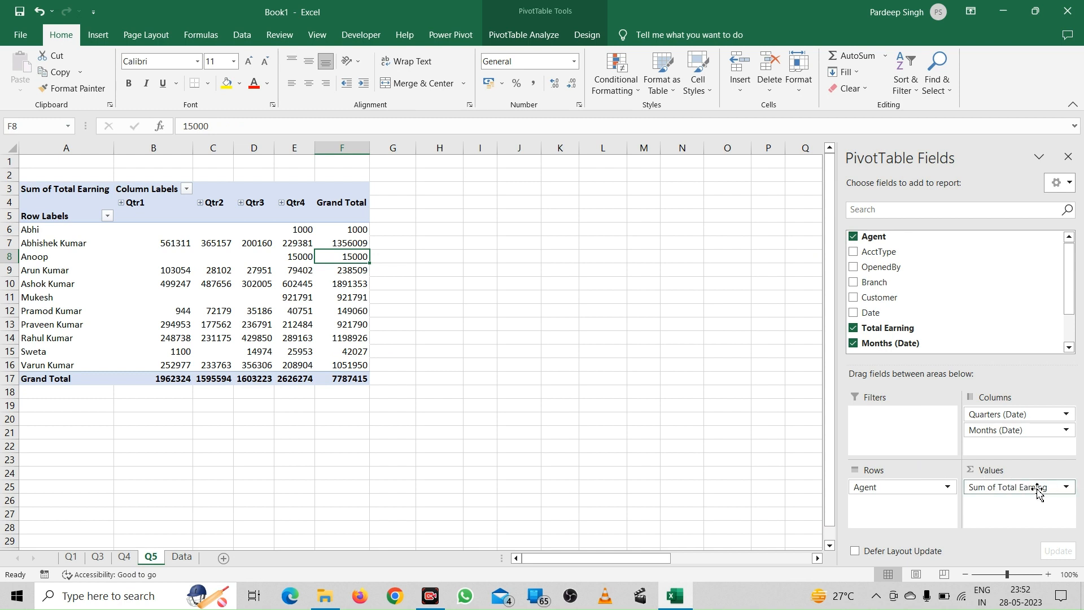
{"action": "left_click", "coordinate": [1066, 488]}
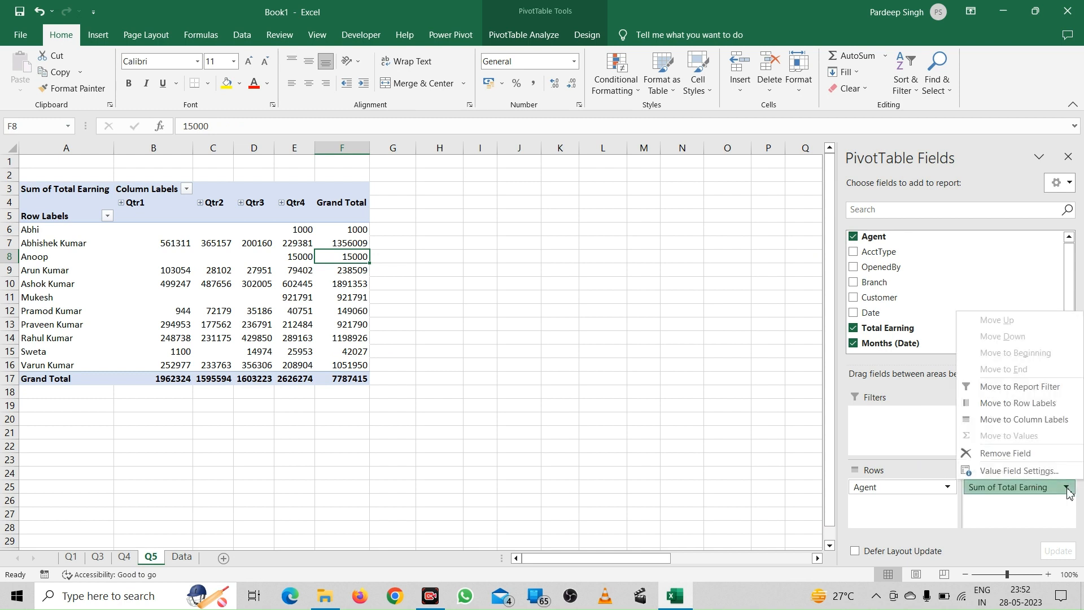
{"action": "left_click", "coordinate": [1035, 472]}
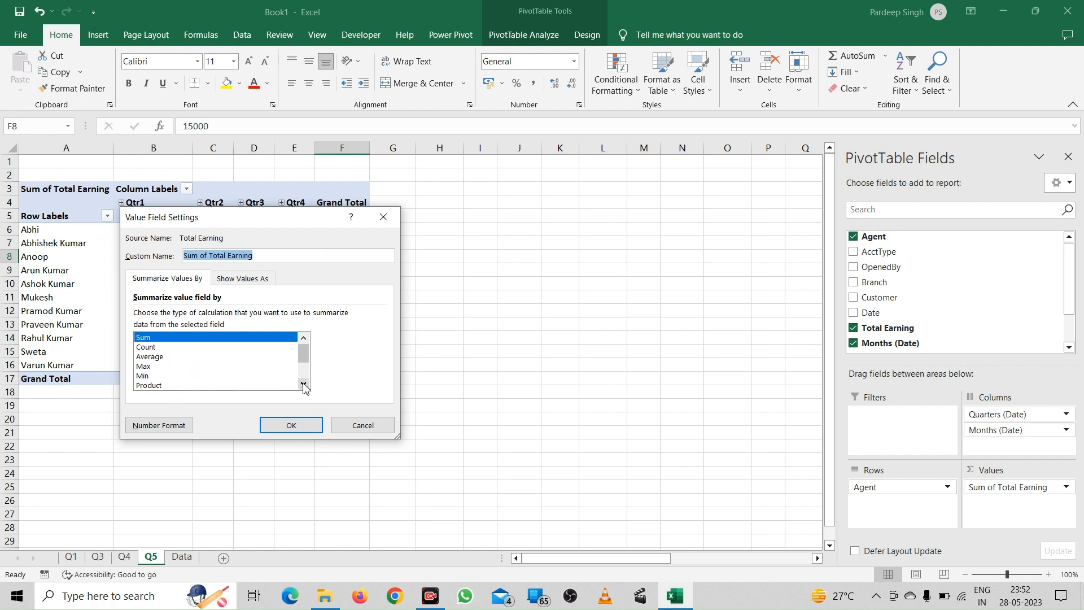
{"action": "left_click", "coordinate": [162, 358]}
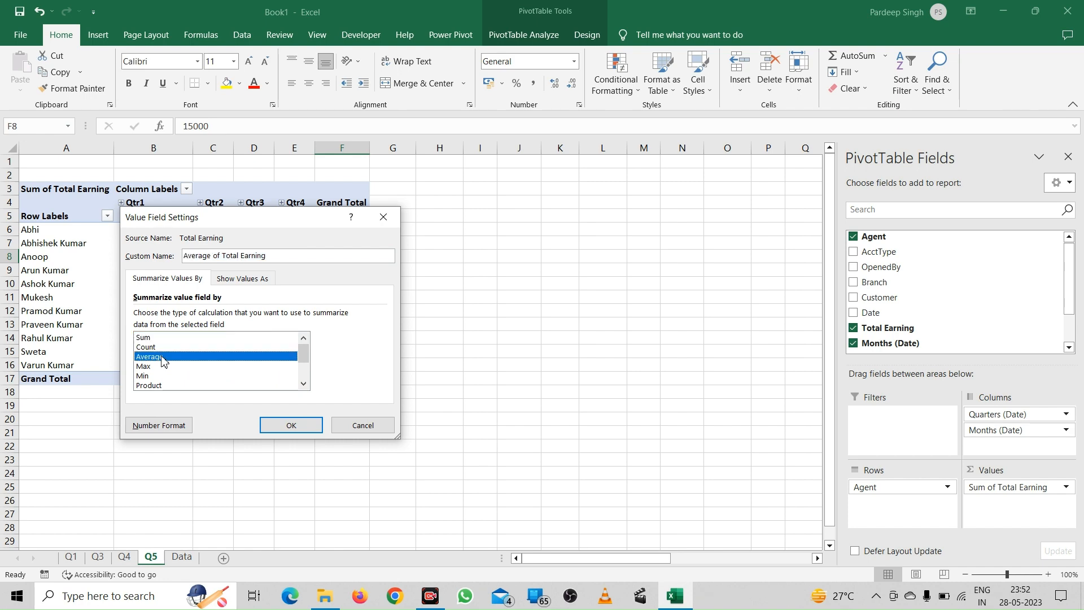
{"action": "left_click", "coordinate": [281, 431]}
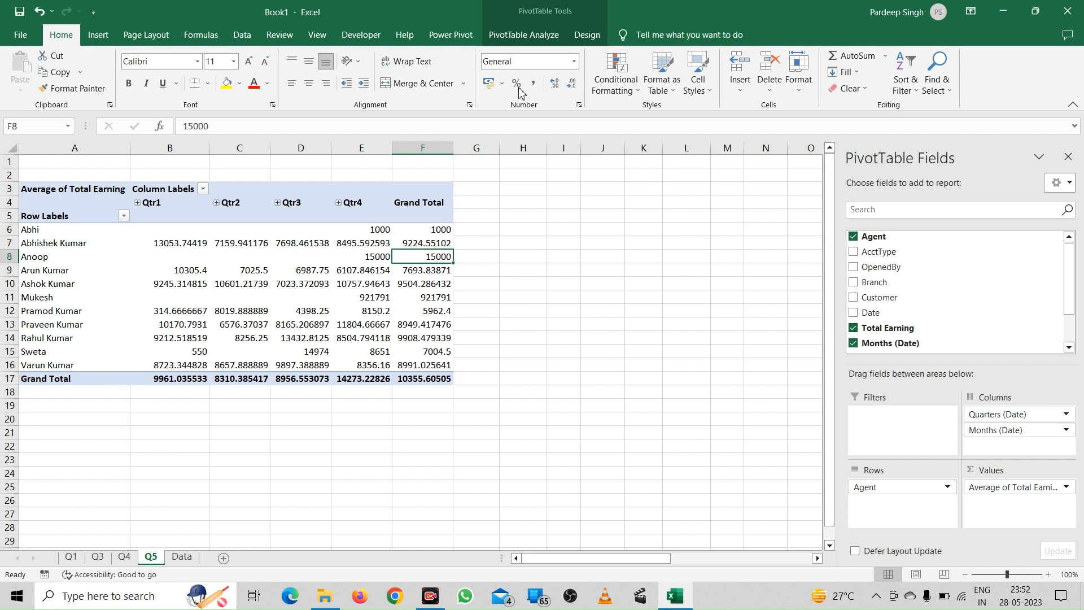
- Show all subtotals at the bottom of each group in the Q5 PivotTable
{"action": "left_click", "coordinate": [584, 37]}
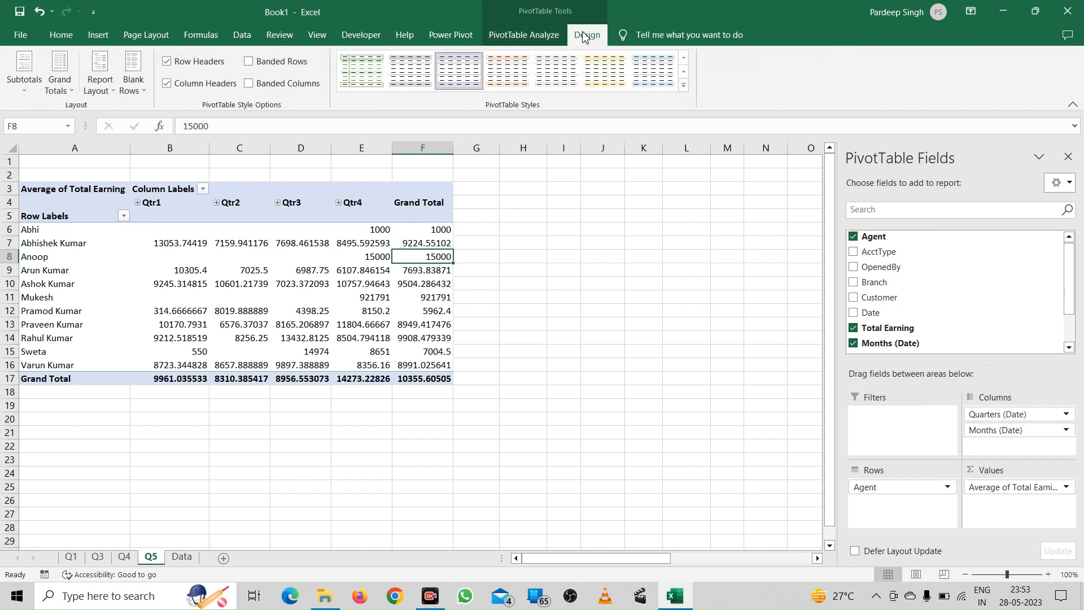
{"action": "left_click", "coordinate": [23, 89]}
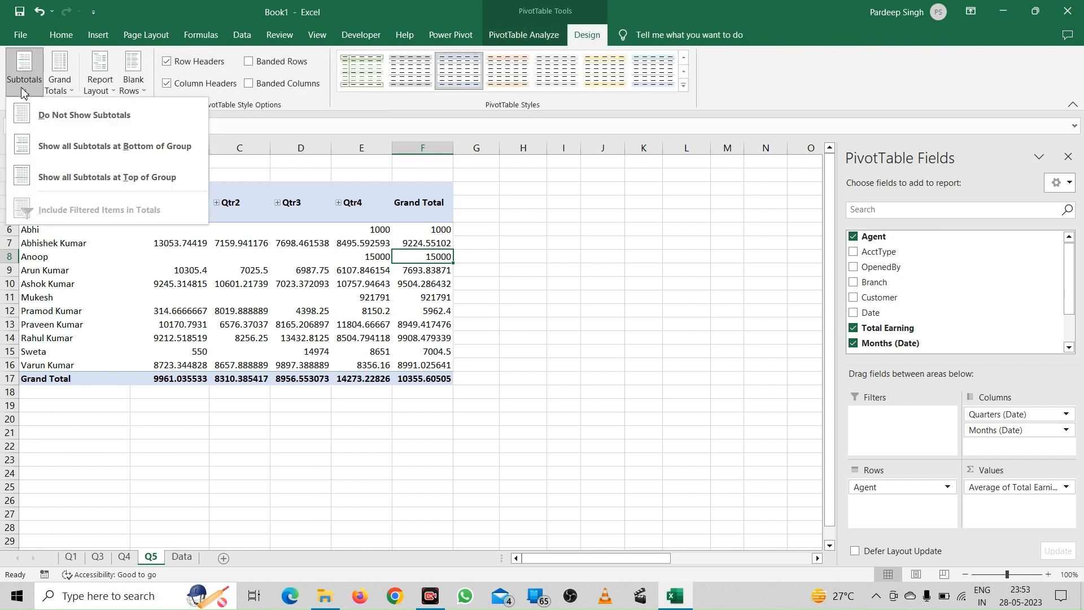
{"action": "left_click", "coordinate": [80, 147]}
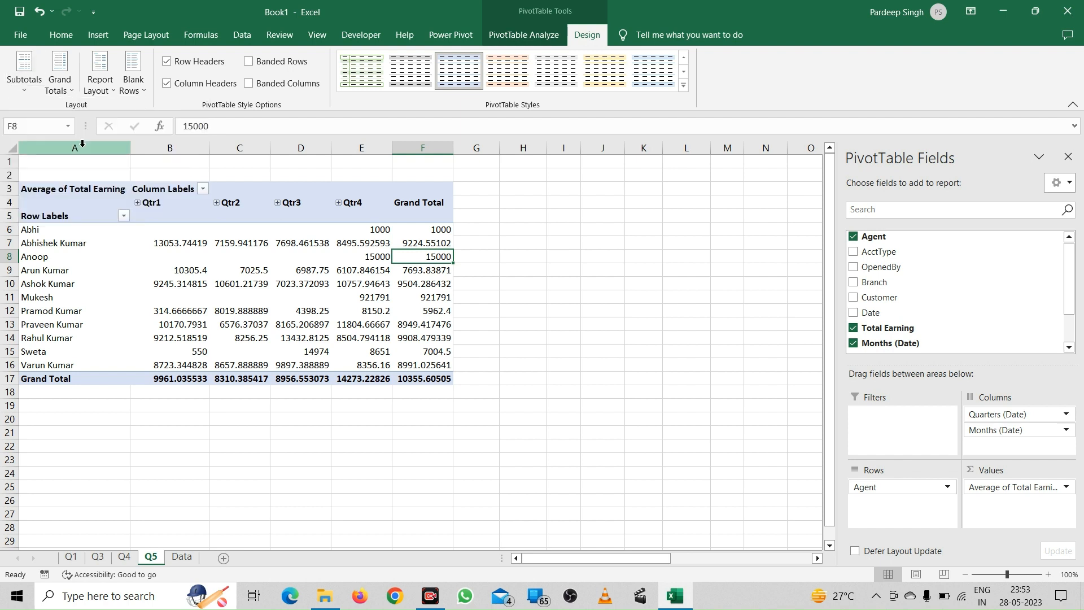
{"action": "left_click", "coordinate": [147, 259]}
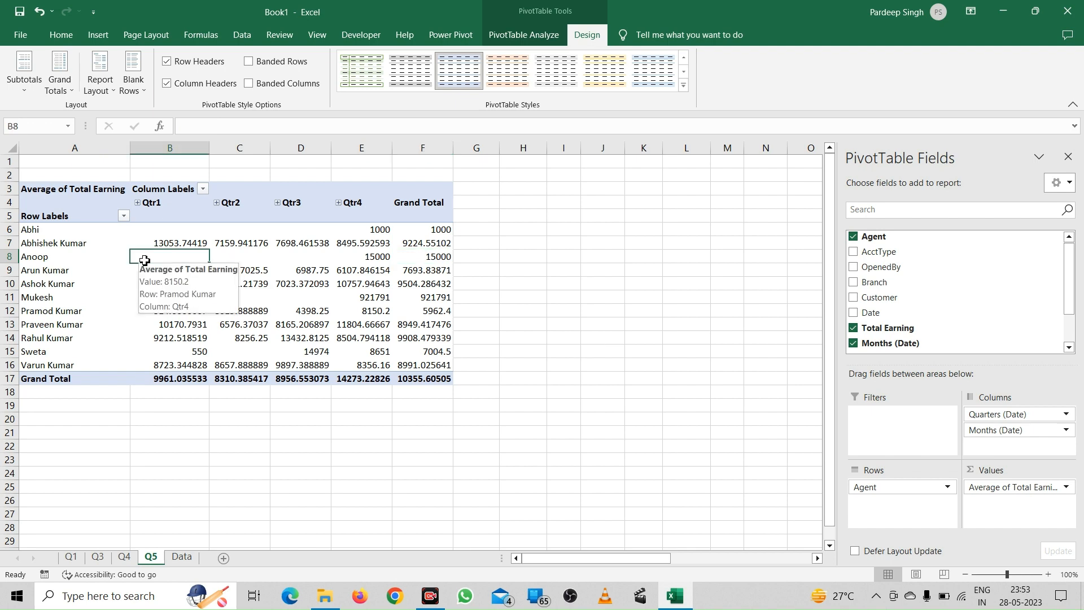
- On the Q4 sheet, show all subtotals at the bottom of each group and add AcctType to Rows below Agent
{"action": "left_click", "coordinate": [125, 557]}
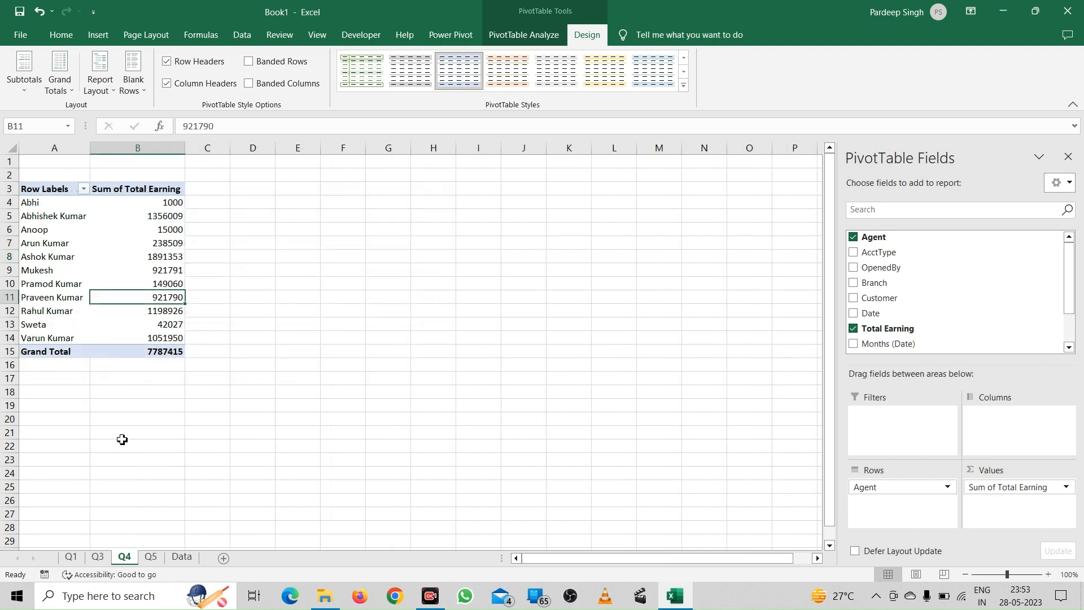
{"action": "left_click", "coordinate": [108, 267]}
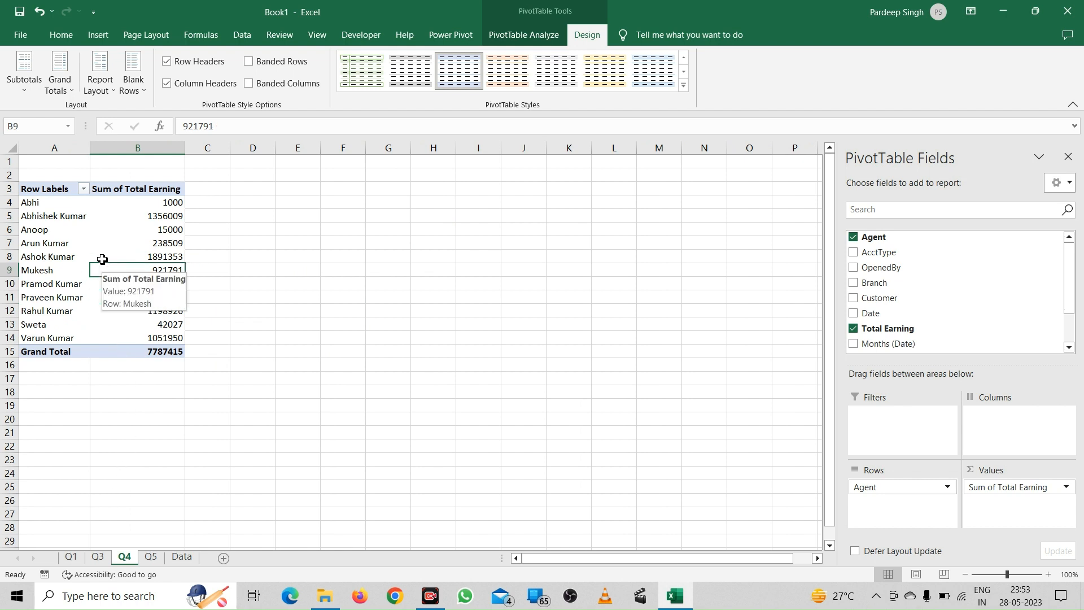
{"action": "left_click", "coordinate": [28, 90]}
{"action": "left_click", "coordinate": [62, 145]}
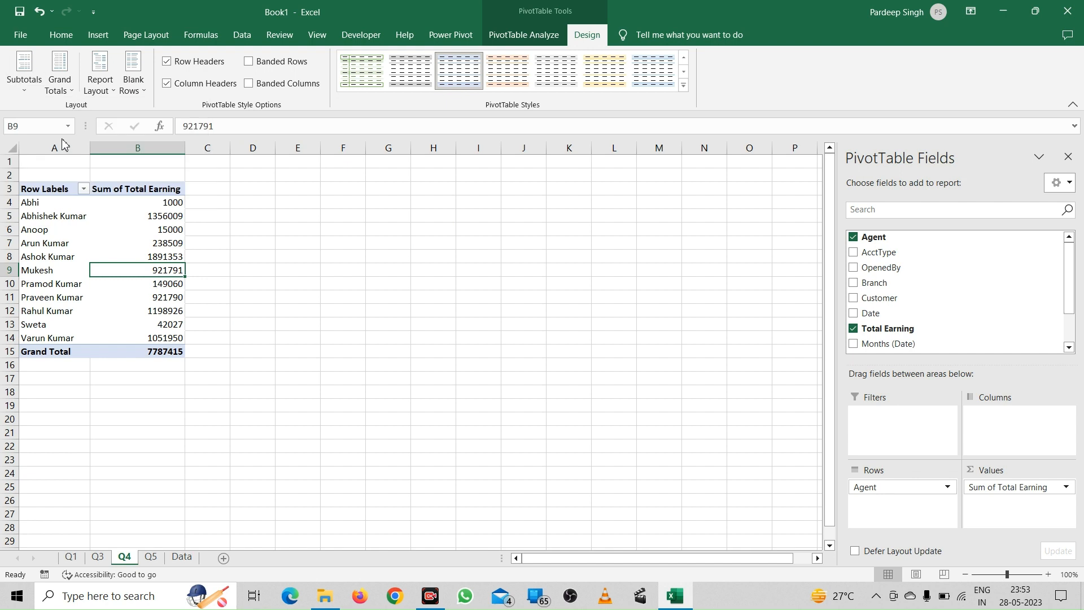
{"action": "left_click", "coordinate": [65, 216]}
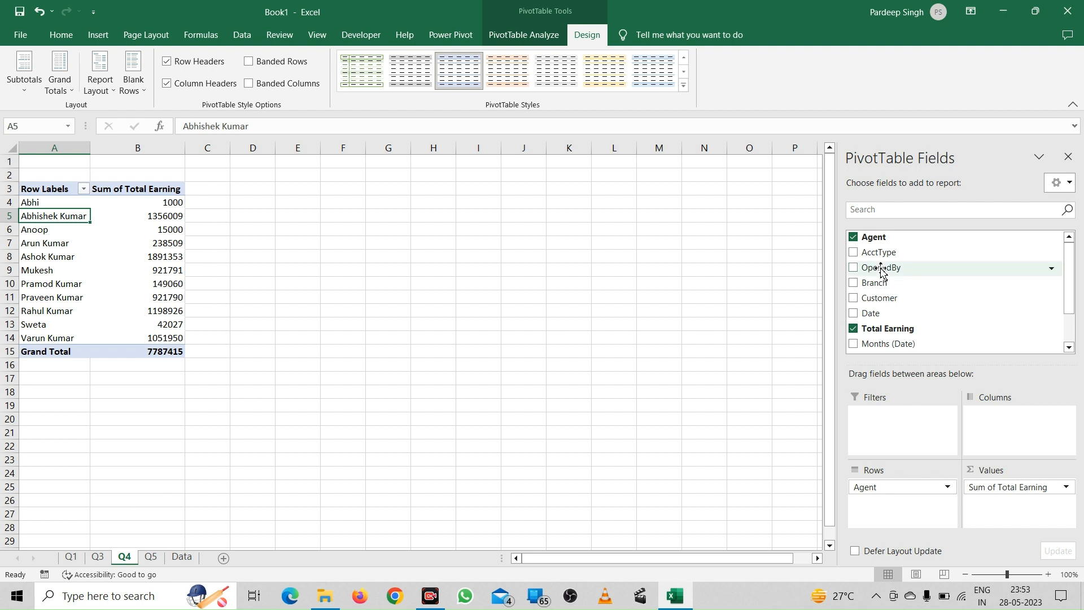
{"action": "left_click_drag", "start_coordinate": [886, 254], "coordinate": [882, 509]}
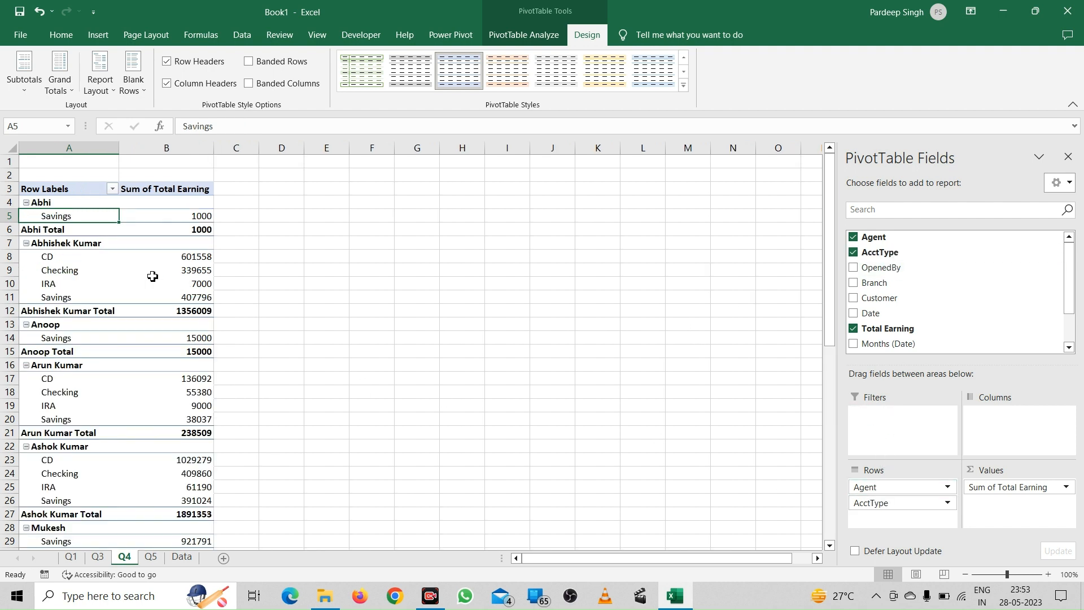
{"action": "left_click", "coordinate": [65, 233]}
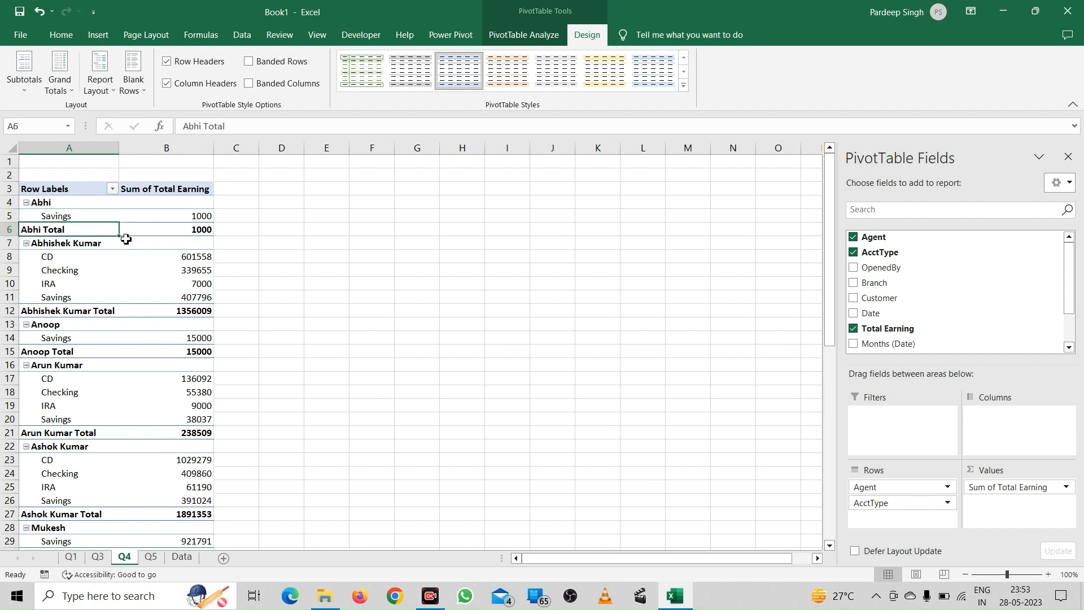
{"action": "left_click", "coordinate": [48, 311]}
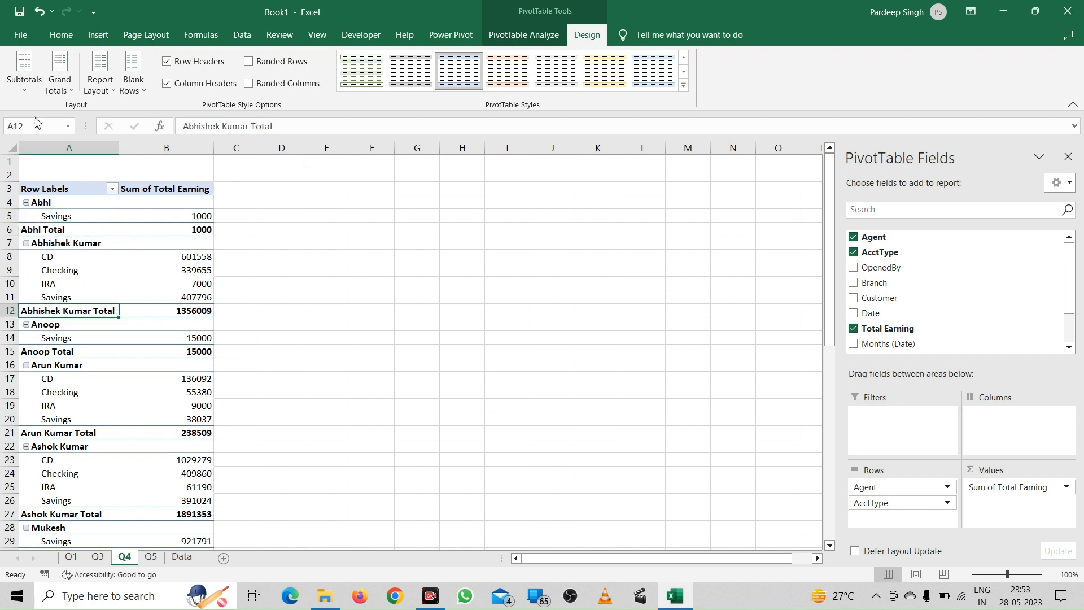
- Turn off the subtotals in the Q4 PivotTable
{"action": "left_click", "coordinate": [27, 85]}
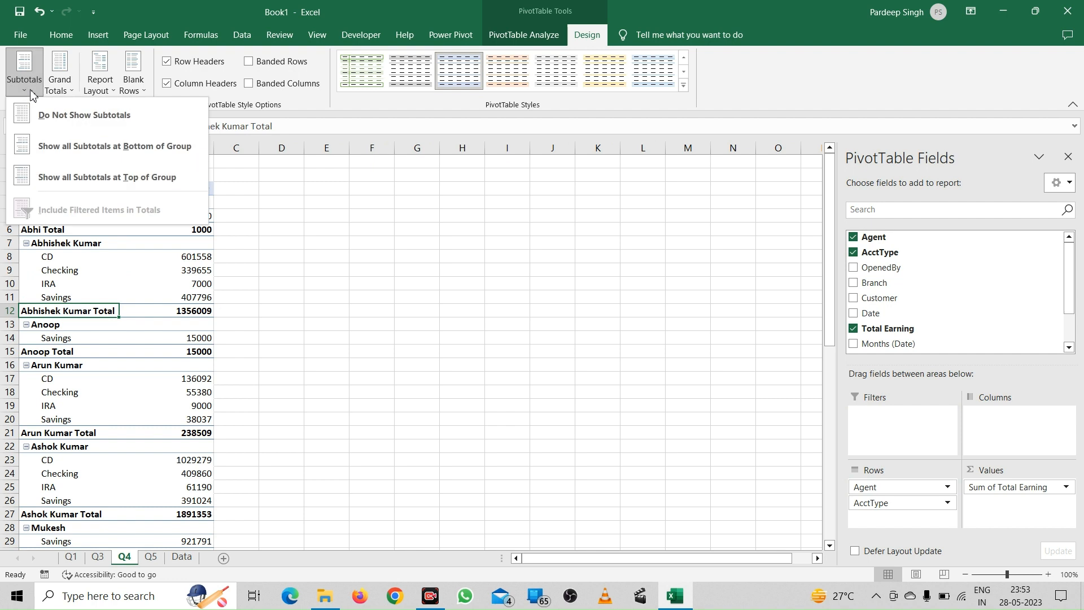
{"action": "left_click", "coordinate": [117, 116]}
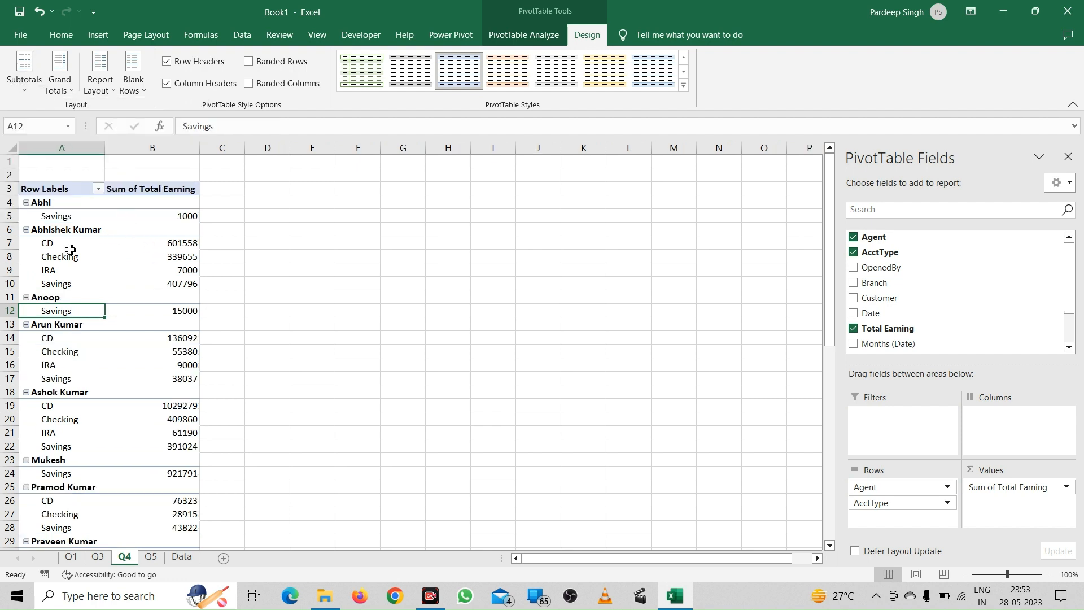
{"action": "left_click", "coordinate": [84, 242]}
{"action": "left_click", "coordinate": [70, 90]}
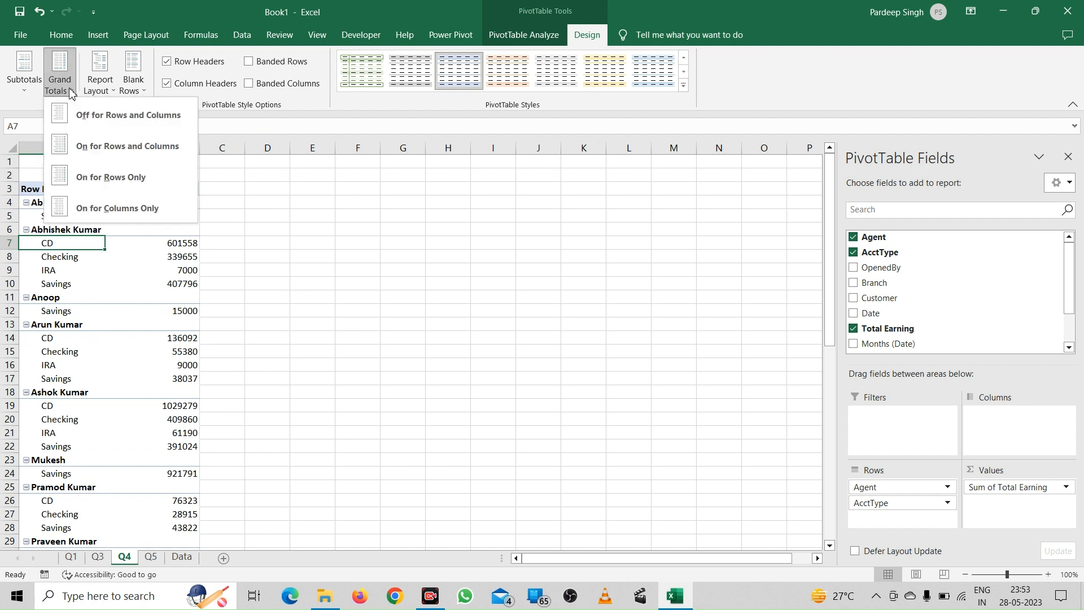
{"action": "scroll", "coordinate": [277, 341], "scroll_direction": "down", "scroll_amount": 3}
{"action": "scroll", "coordinate": [277, 341], "scroll_direction": "up", "scroll_amount": 3}
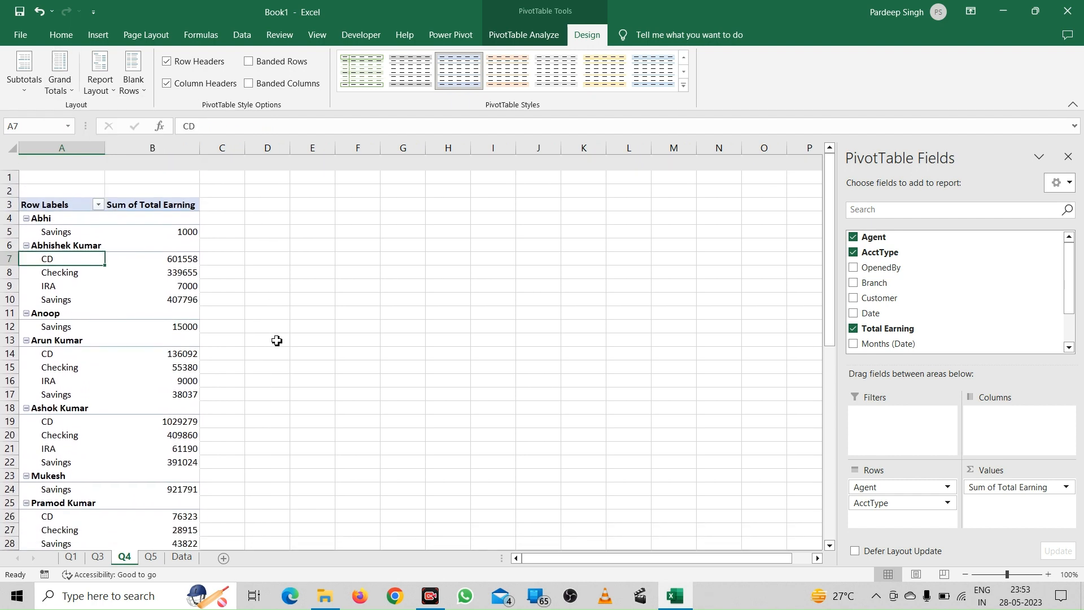
{"action": "left_click", "coordinate": [152, 256]}
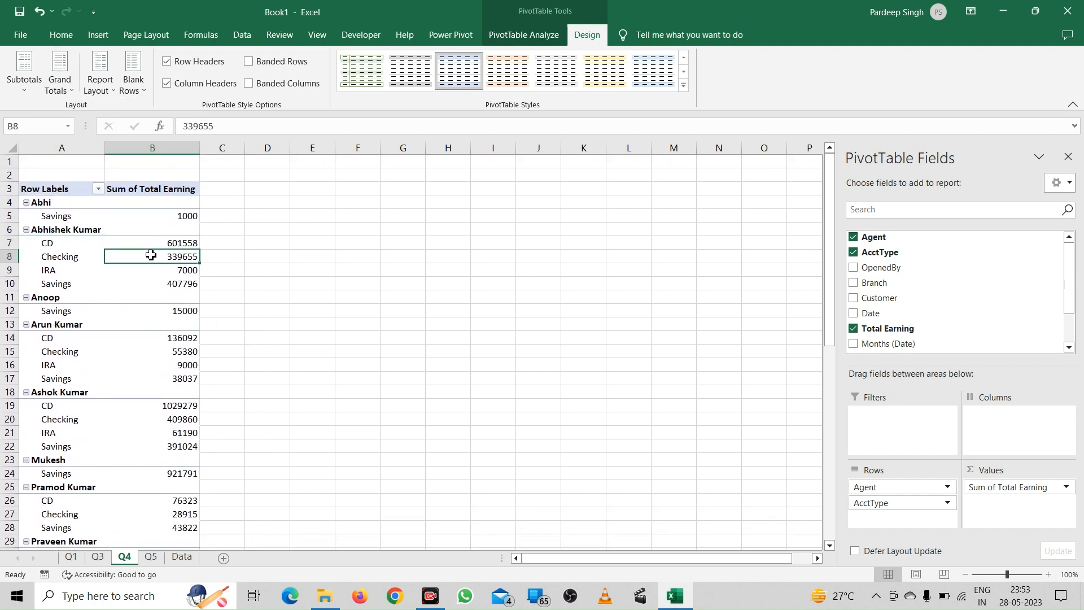
{"action": "left_click", "coordinate": [65, 85]}
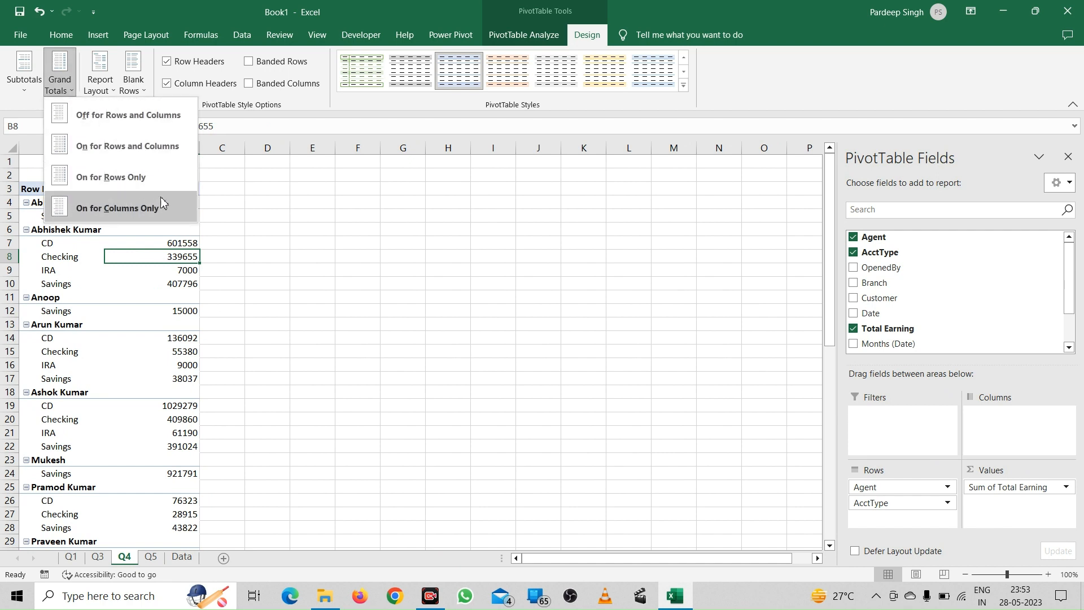
{"action": "left_click", "coordinate": [252, 227]}
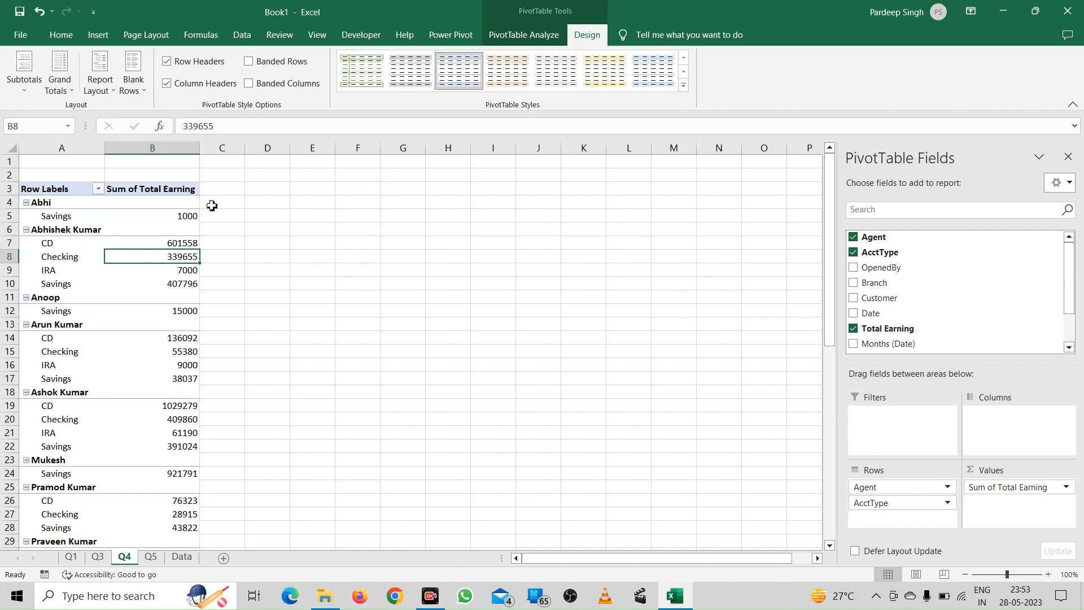
{"action": "left_click", "coordinate": [116, 91]}
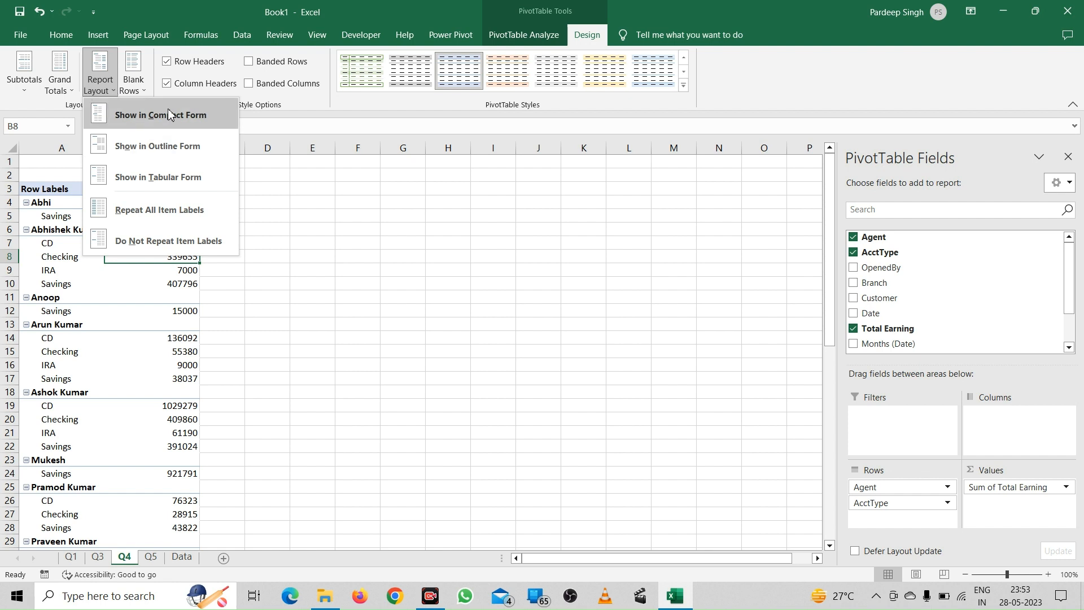
{"action": "left_click", "coordinate": [284, 259]}
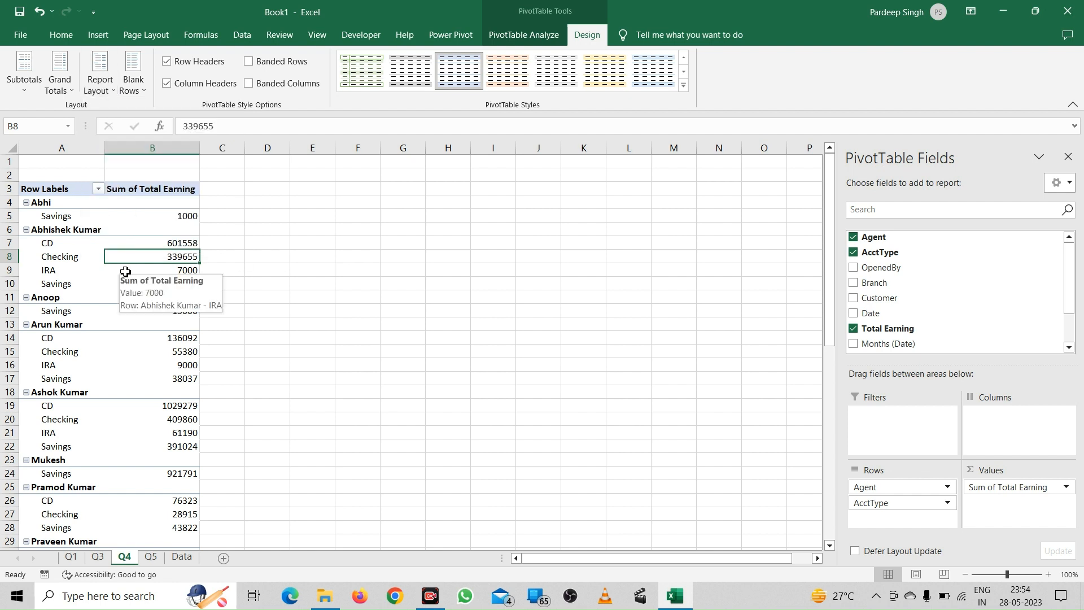
- Show the Q4 PivotTable in outline form and switch its report layout to tabular form
{"action": "left_click", "coordinate": [112, 91]}
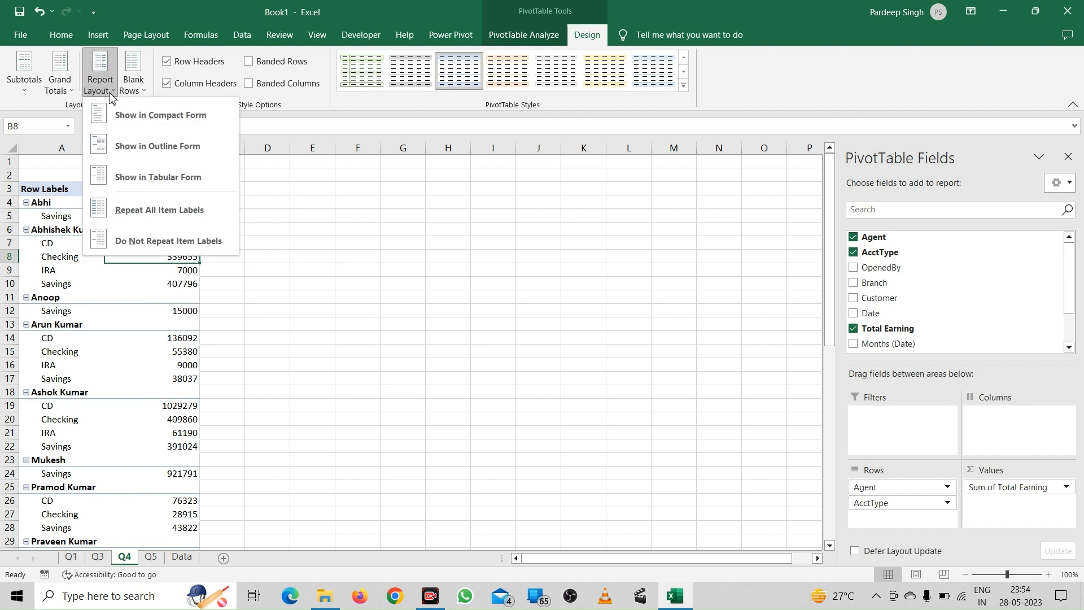
{"action": "left_click", "coordinate": [177, 145]}
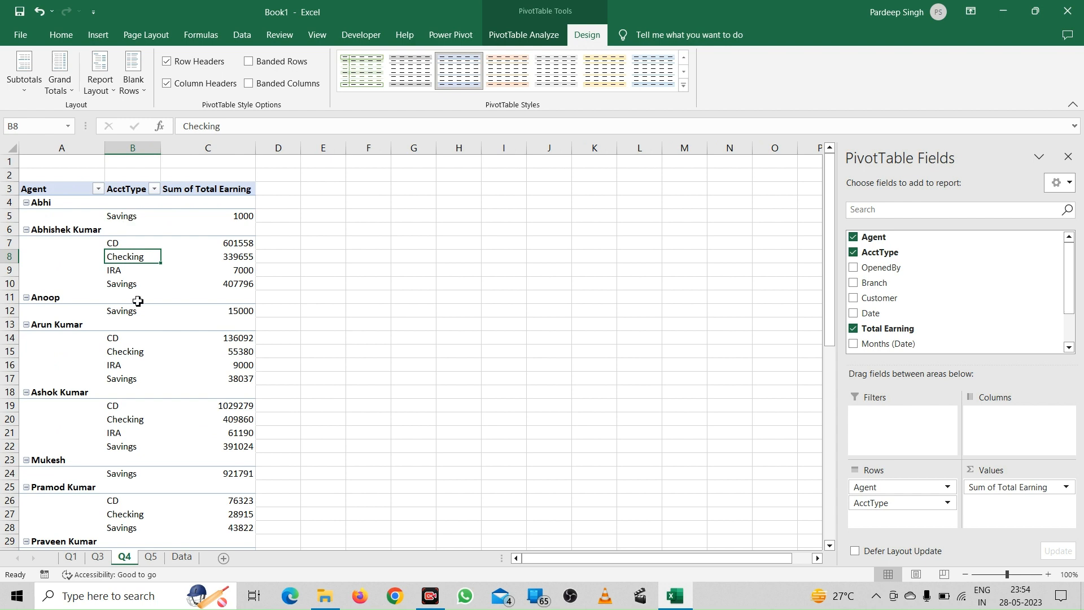
{"action": "left_click", "coordinate": [113, 94]}
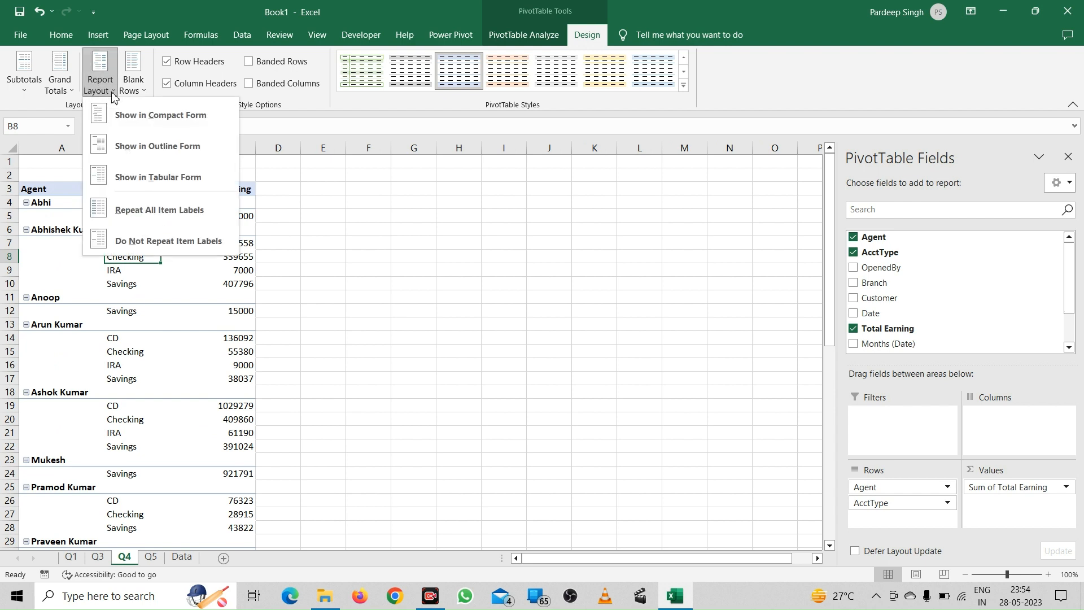
{"action": "left_click", "coordinate": [179, 170]}
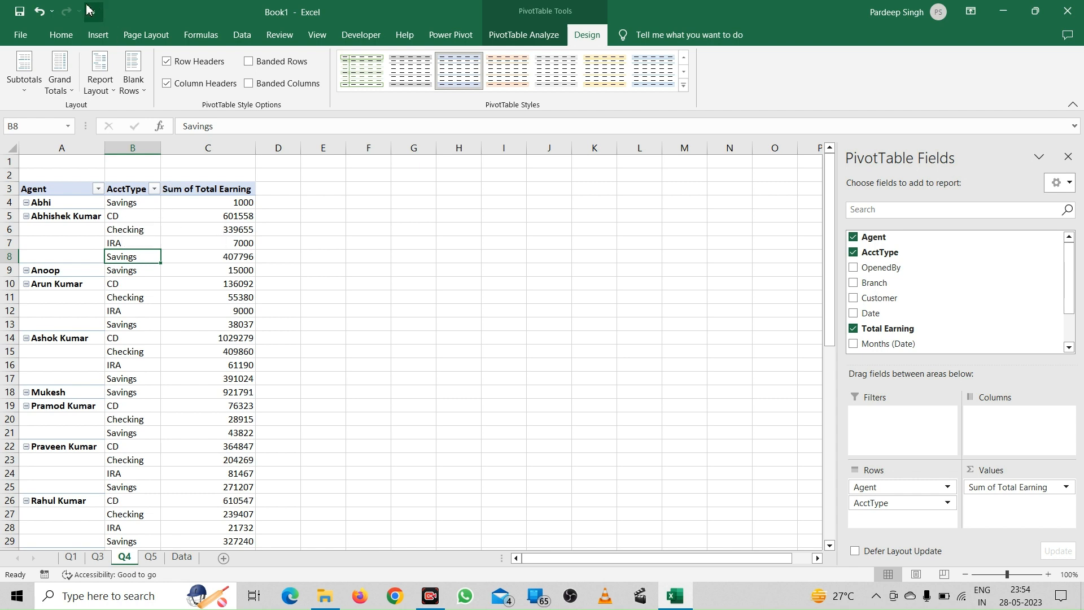
{"action": "left_click", "coordinate": [60, 35]}
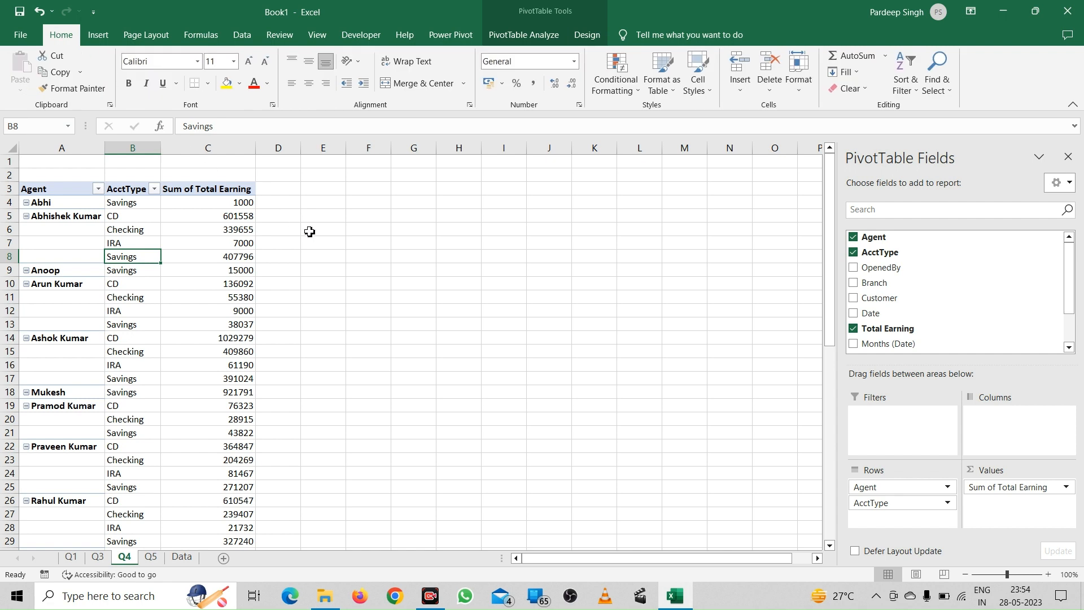